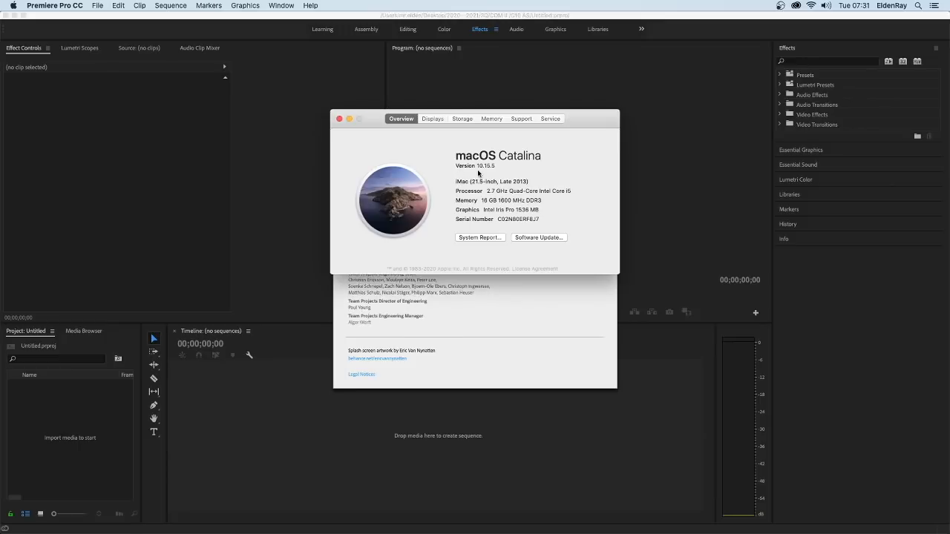
Close the system and program information windows, and open the PREMIERE PRO LESSONS folder on the Desktop in Finder
click(339, 119)
click(341, 120)
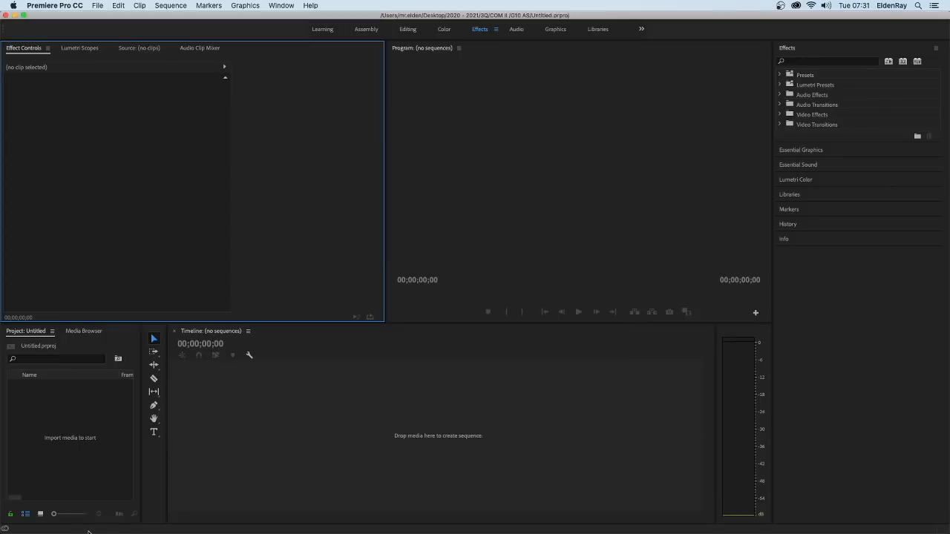
mouse_move(60, 531)
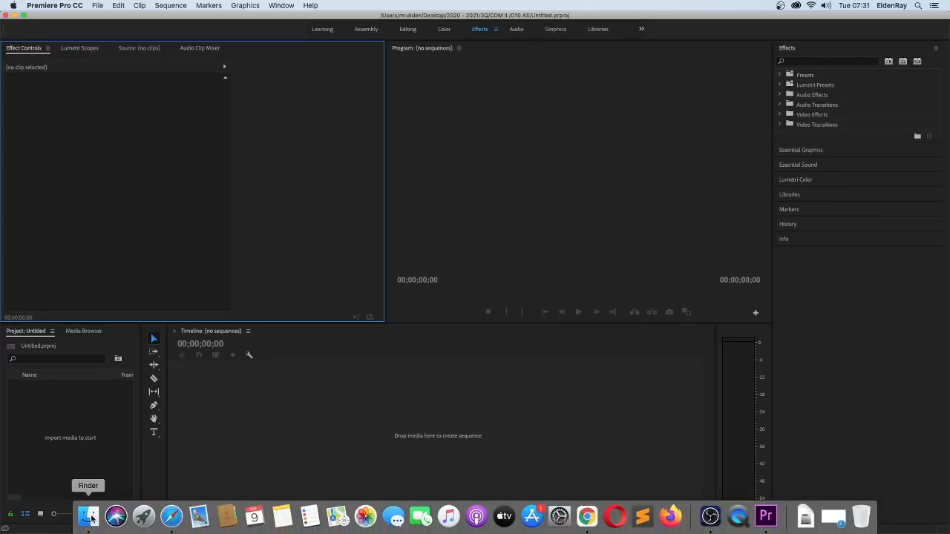
click(88, 516)
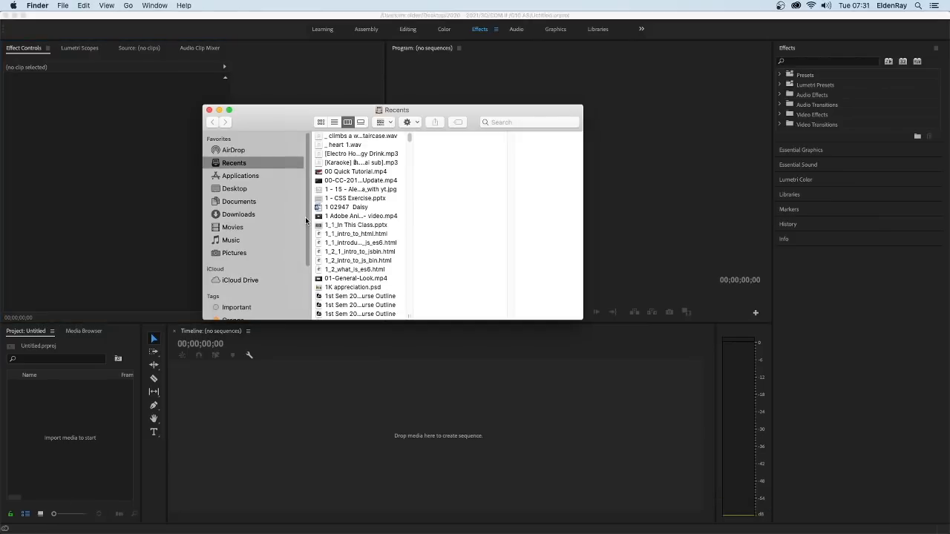
click(235, 188)
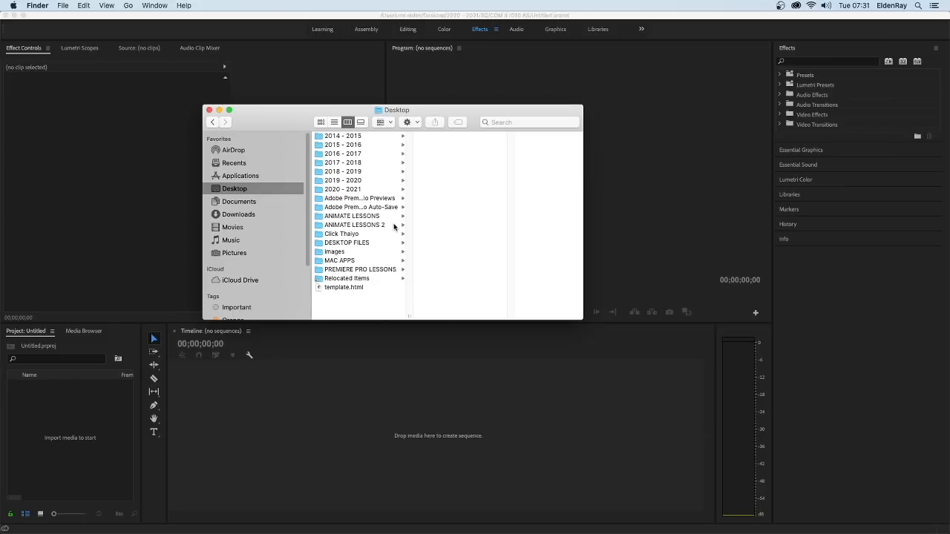
click(376, 271)
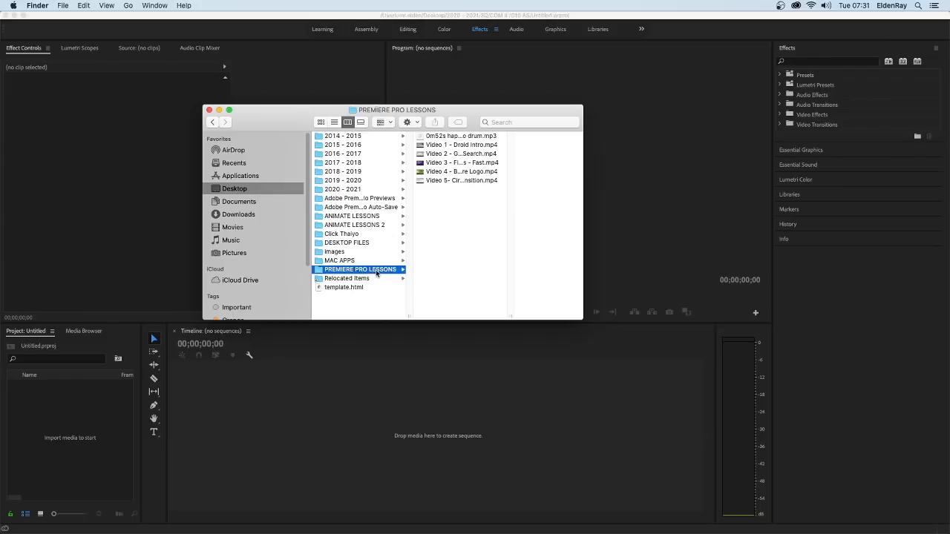
drag(511, 316, 602, 319)
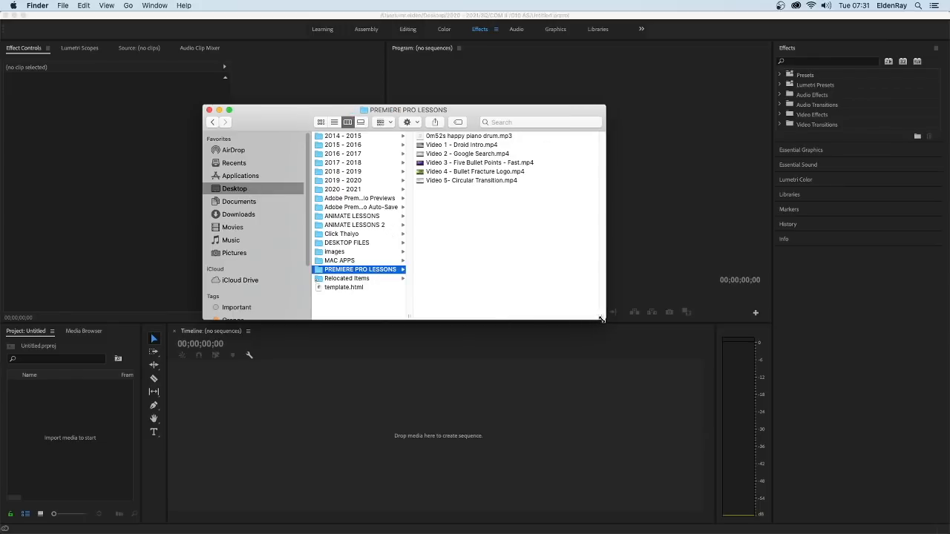
drag(477, 122, 451, 161)
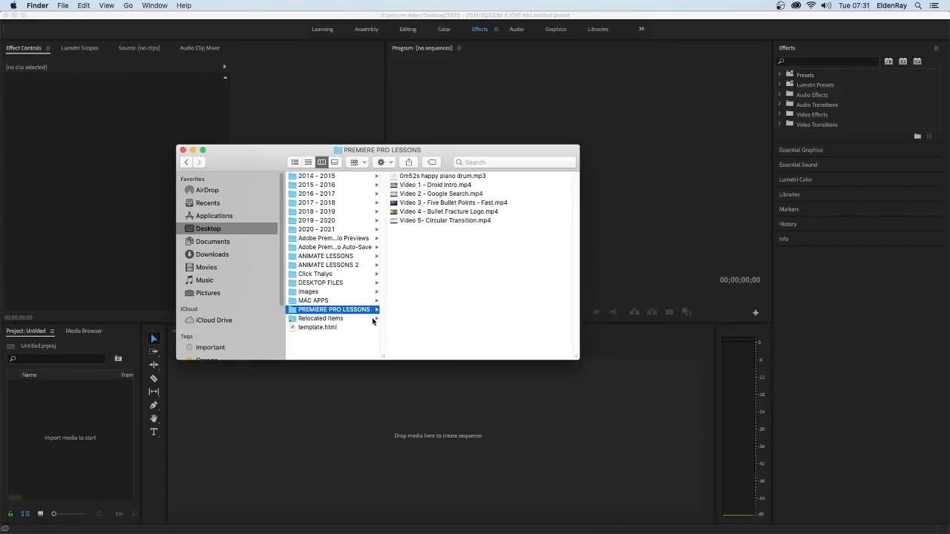
Examine the audio and video files in the PREMIERE PRO LESSONS folder, and return to Premiere Pro
click(443, 176)
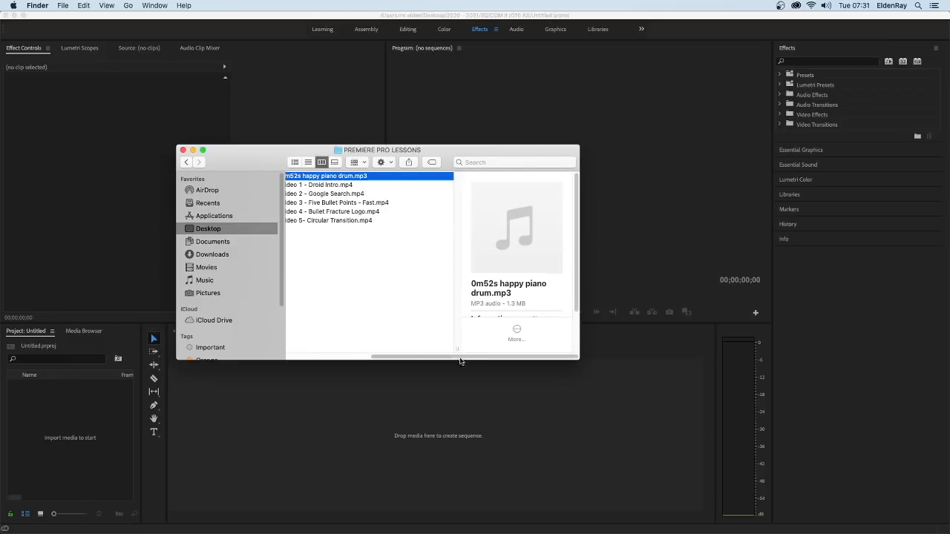
drag(458, 358, 447, 358)
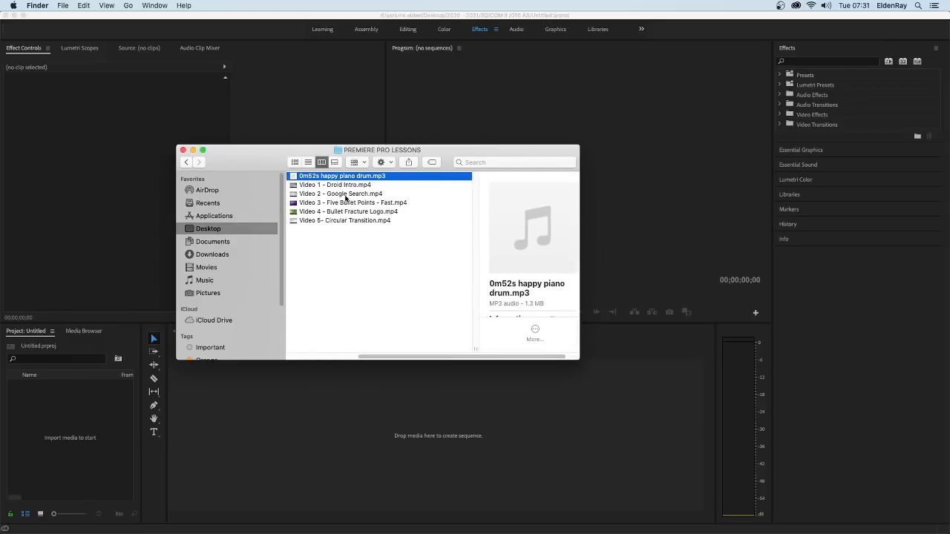
click(315, 186)
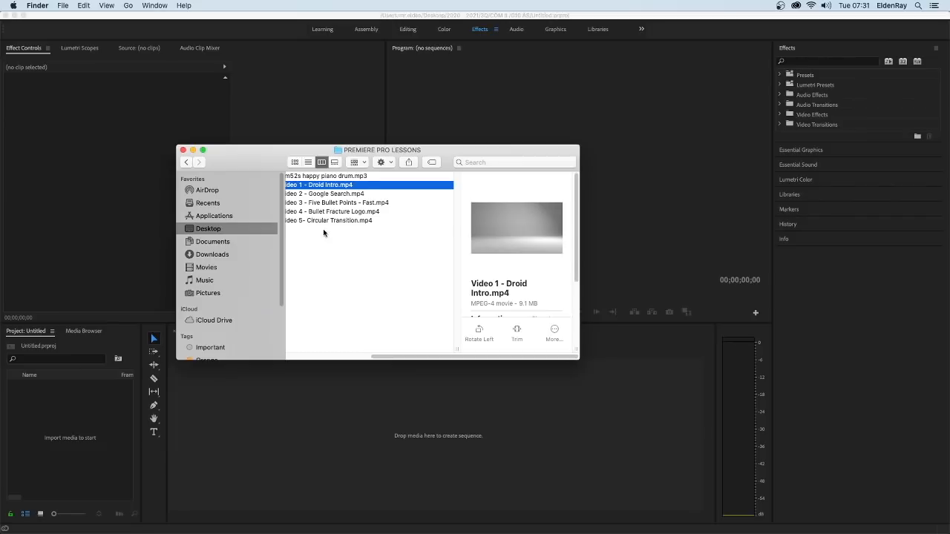
click(326, 222)
drag(434, 358, 398, 359)
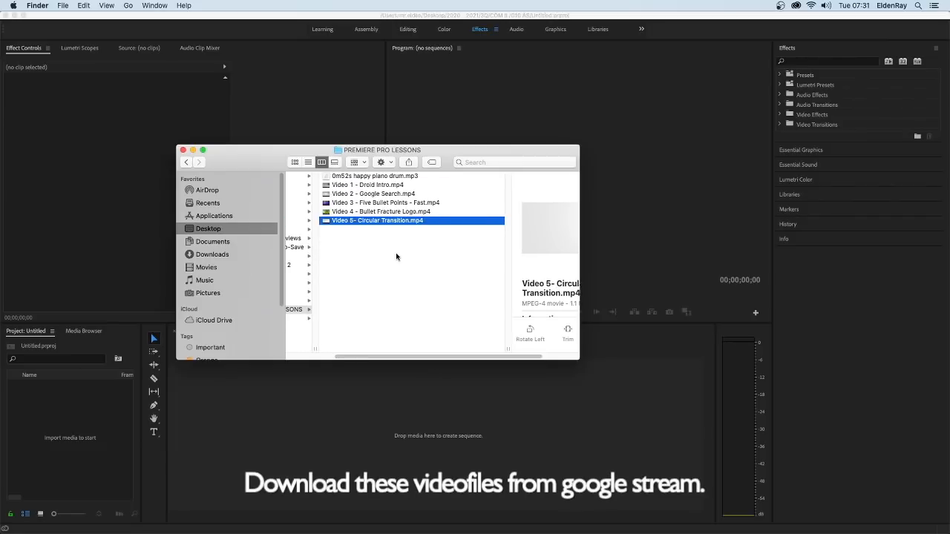
click(379, 269)
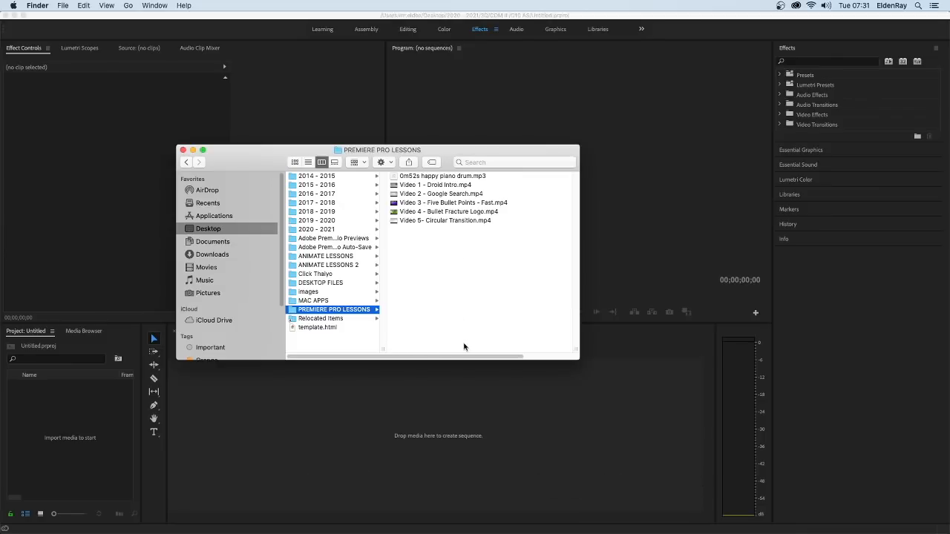
click(427, 419)
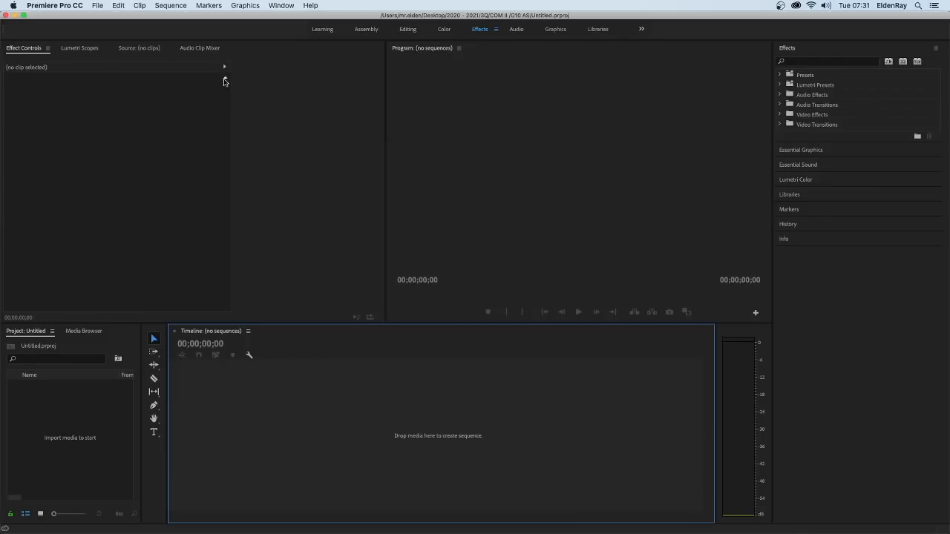
Start a new project named Premiere Pro Basics
click(99, 5)
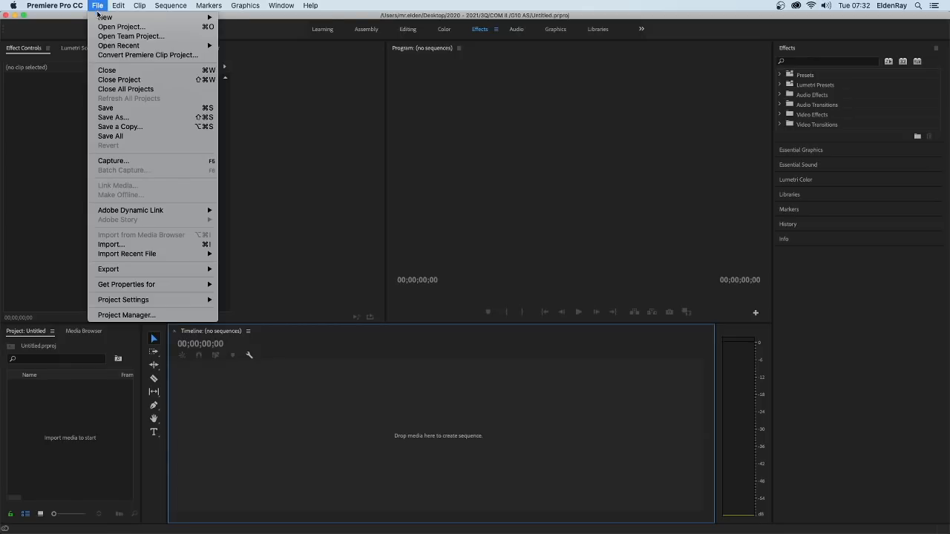
mouse_move(111, 18)
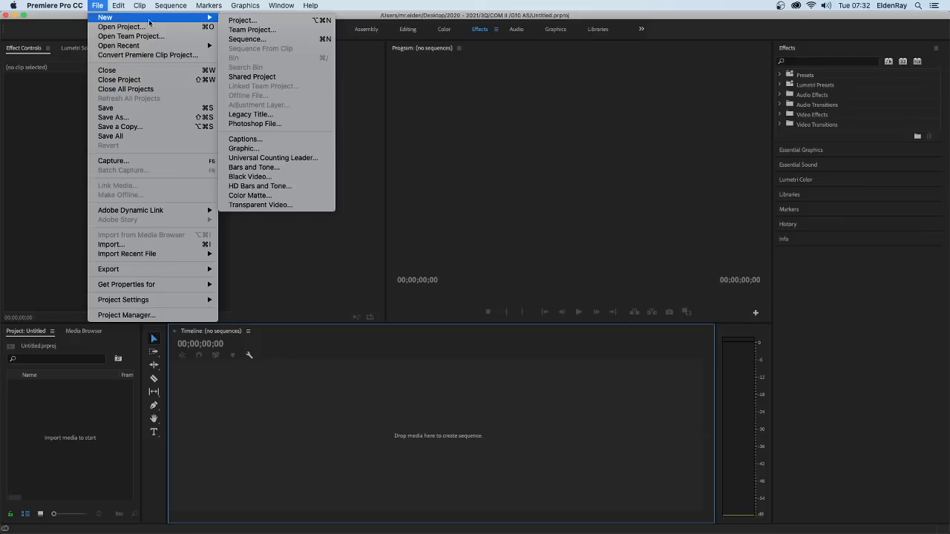
click(260, 21)
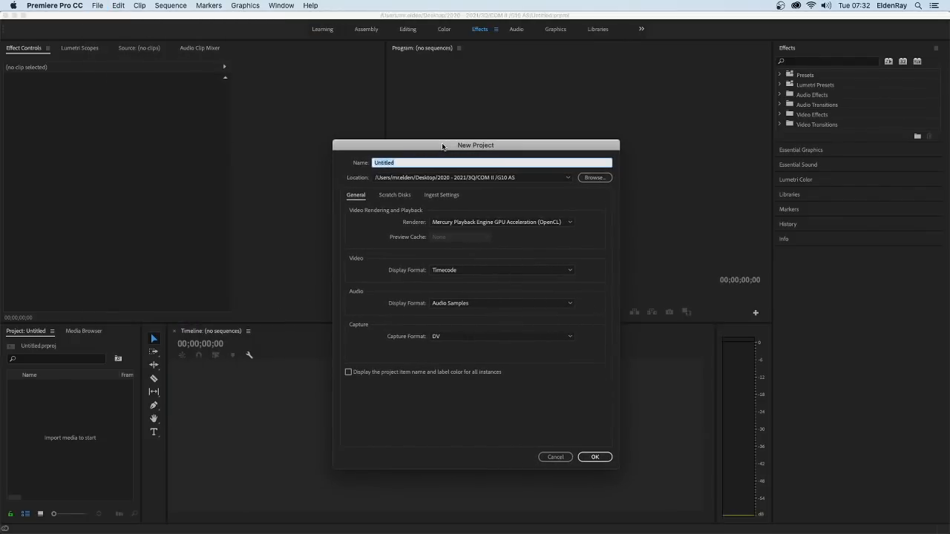
text(Premiere Pro Basics)
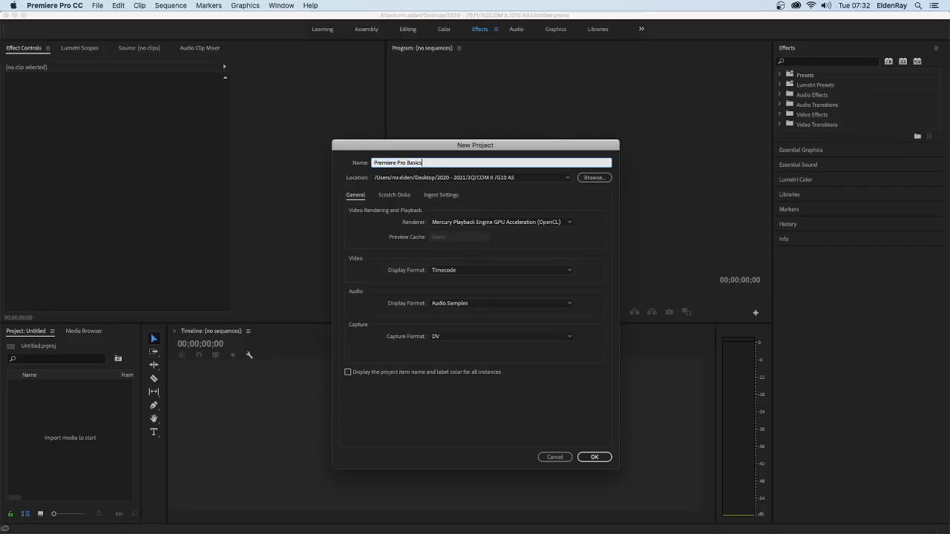
Set the project location to the PREMIERE PRO LESSONS folder on the Desktop and create the project
click(604, 178)
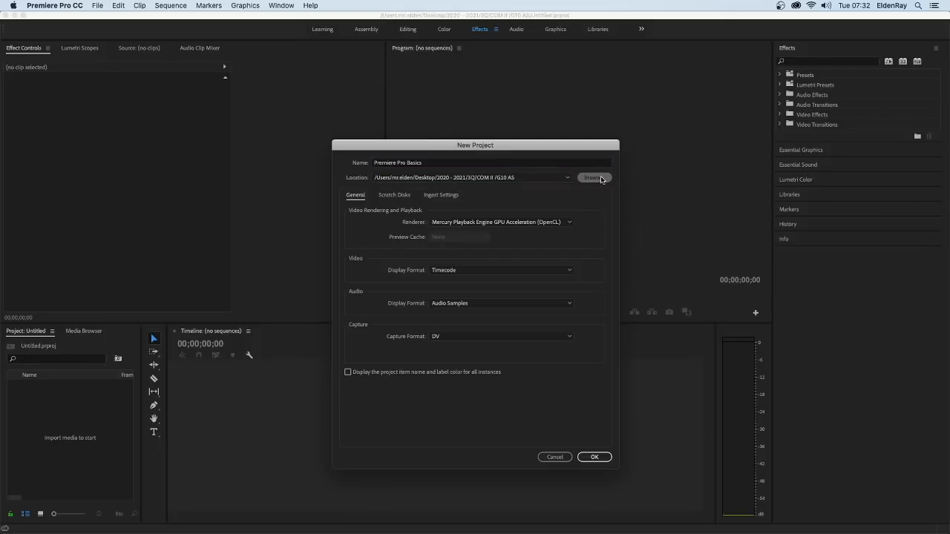
click(598, 180)
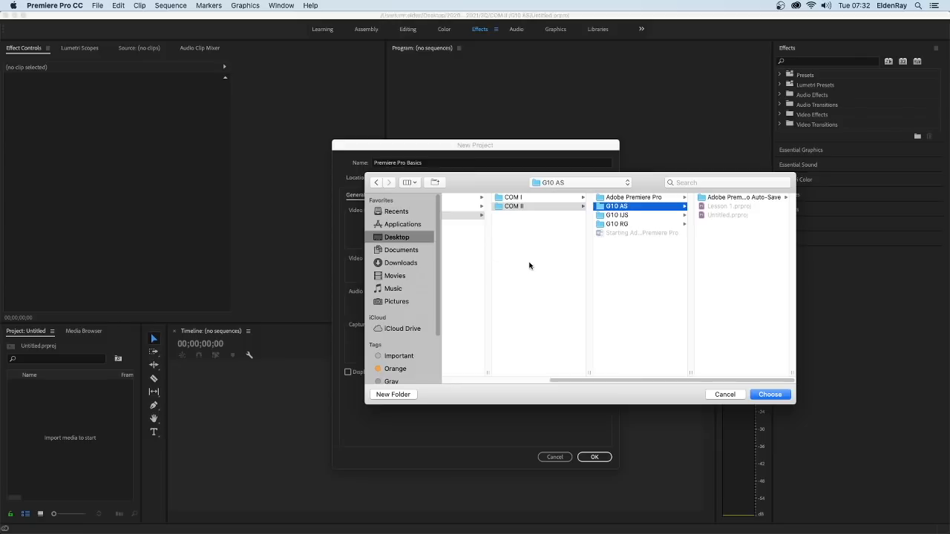
click(400, 250)
click(403, 239)
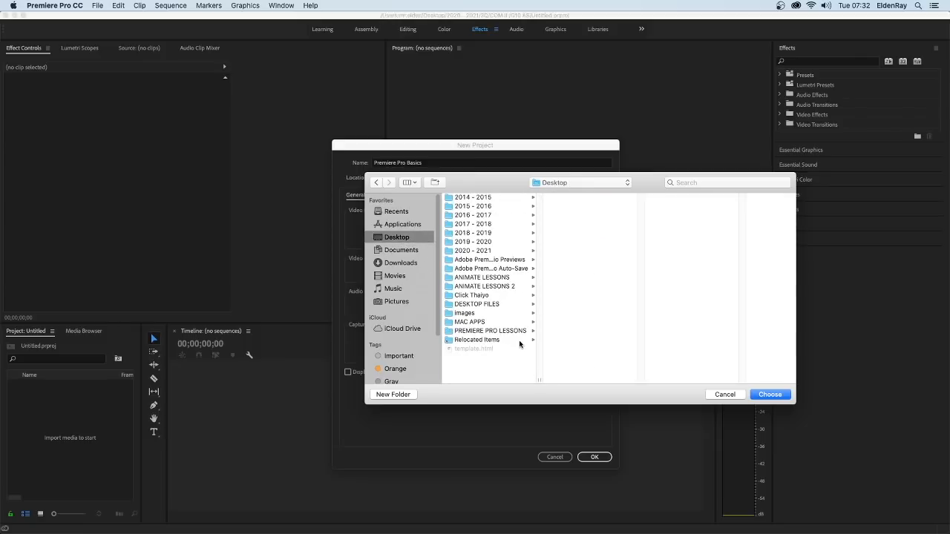
click(517, 333)
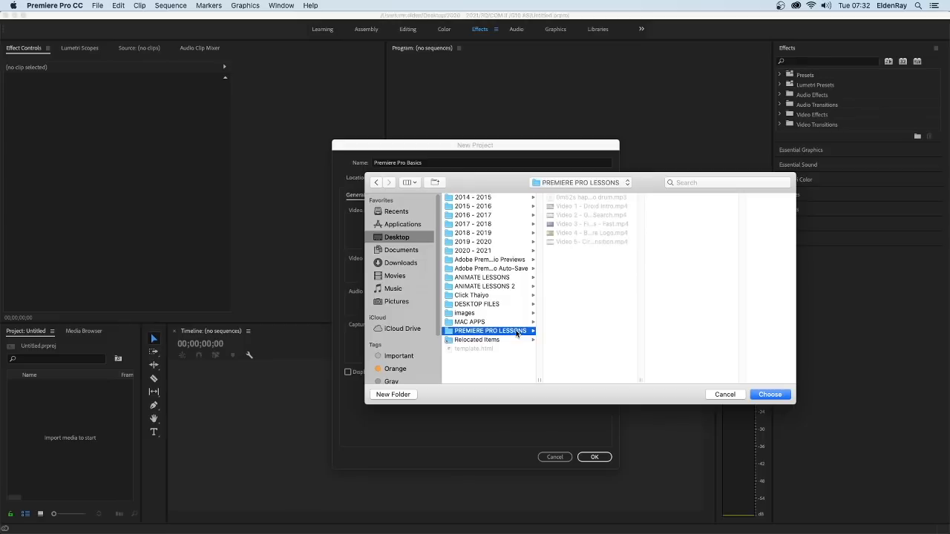
click(771, 394)
click(598, 457)
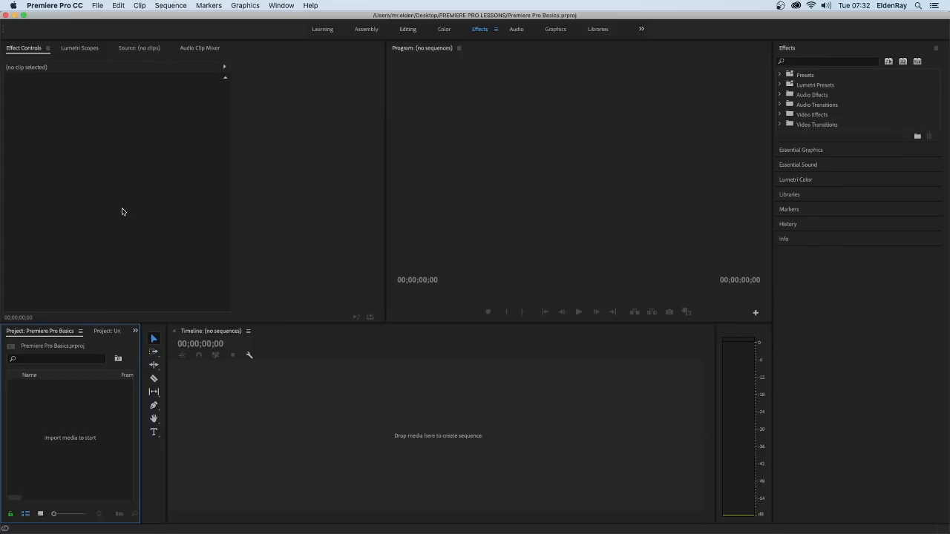
click(98, 6)
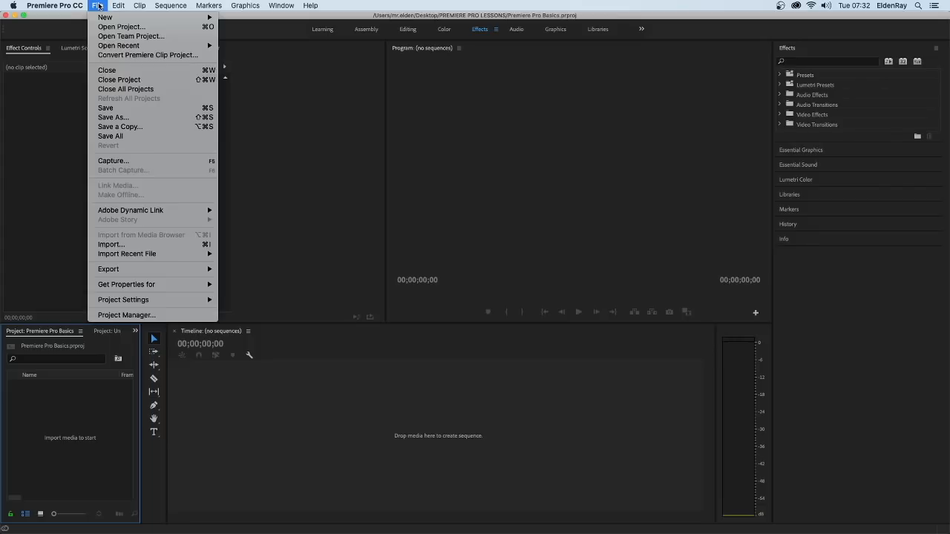
click(124, 243)
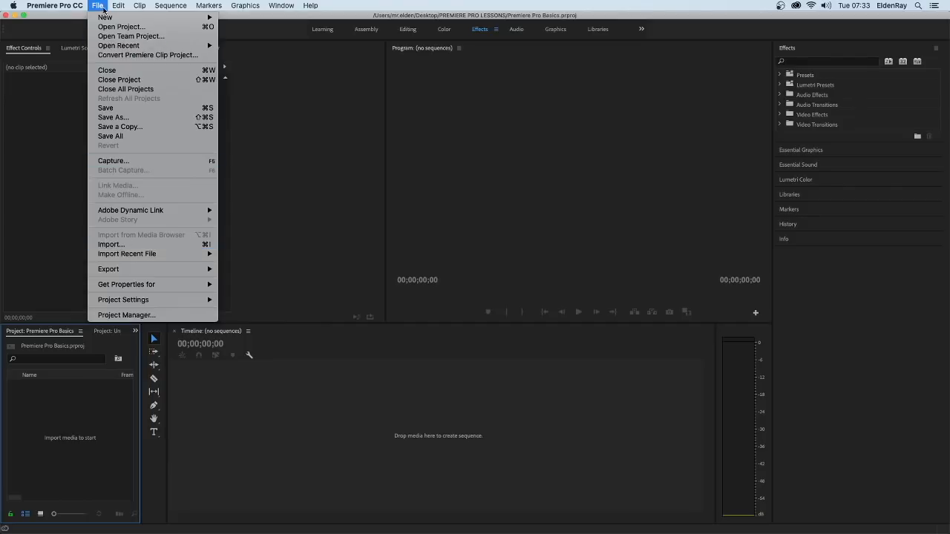
click(126, 245)
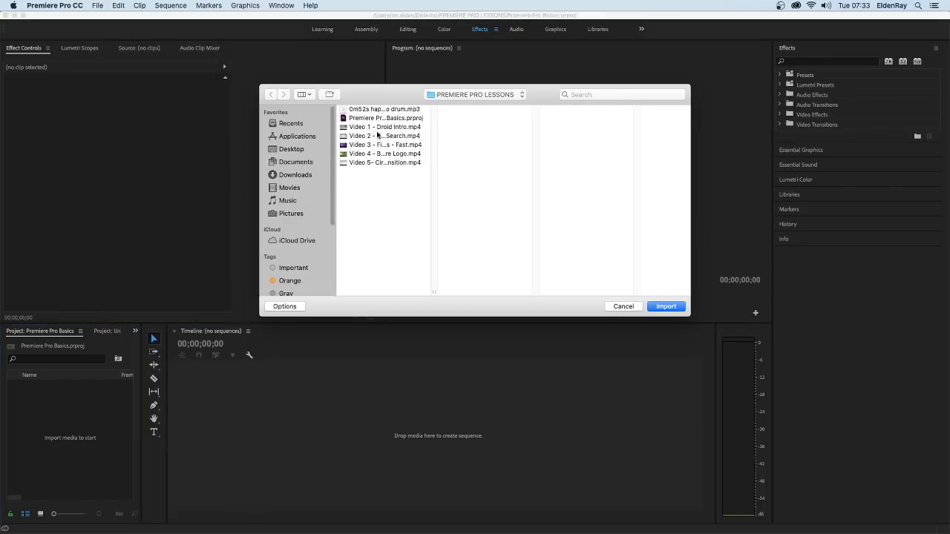
drag(434, 293, 485, 292)
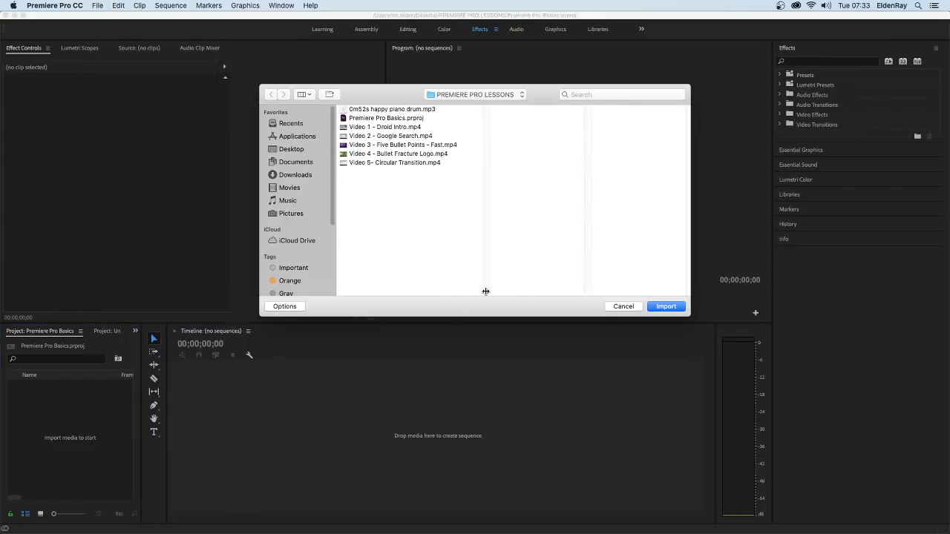
click(622, 308)
click(96, 6)
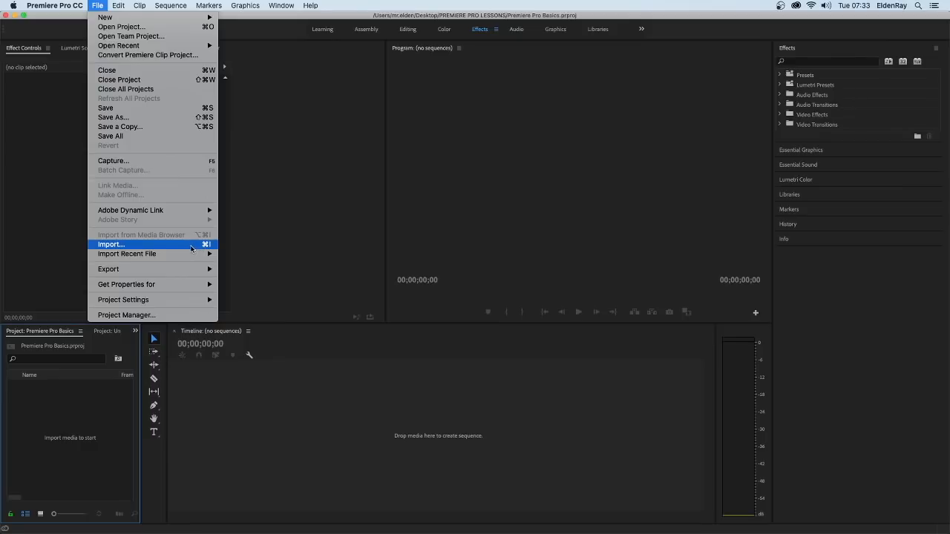
click(86, 418)
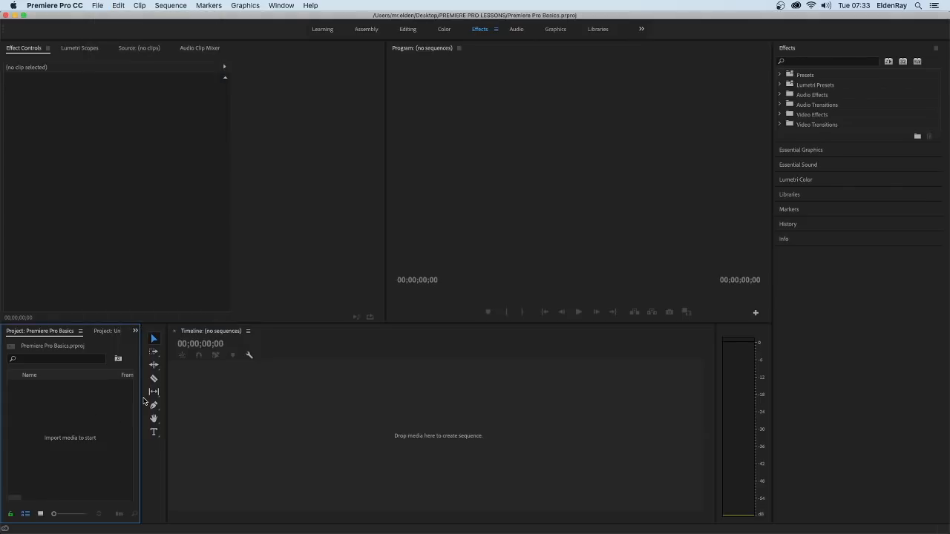
key(super+i)
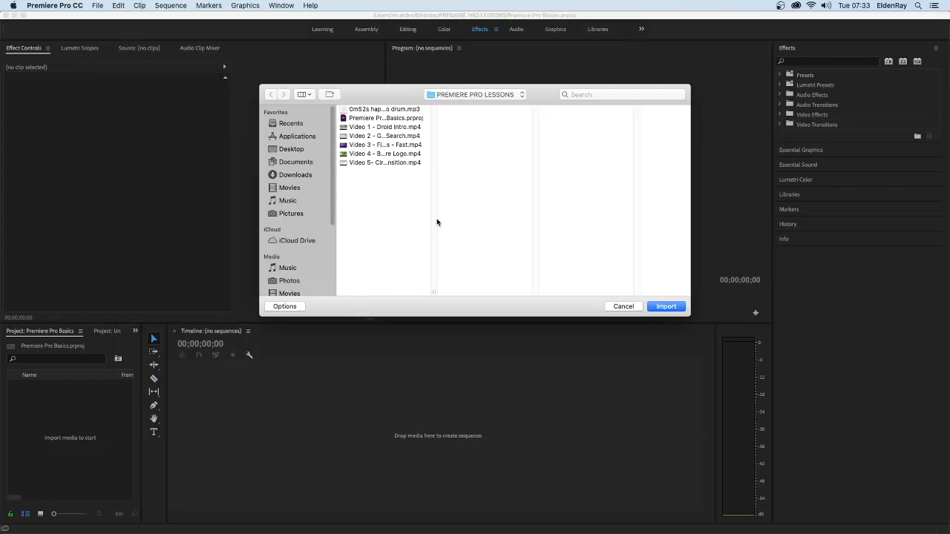
click(623, 306)
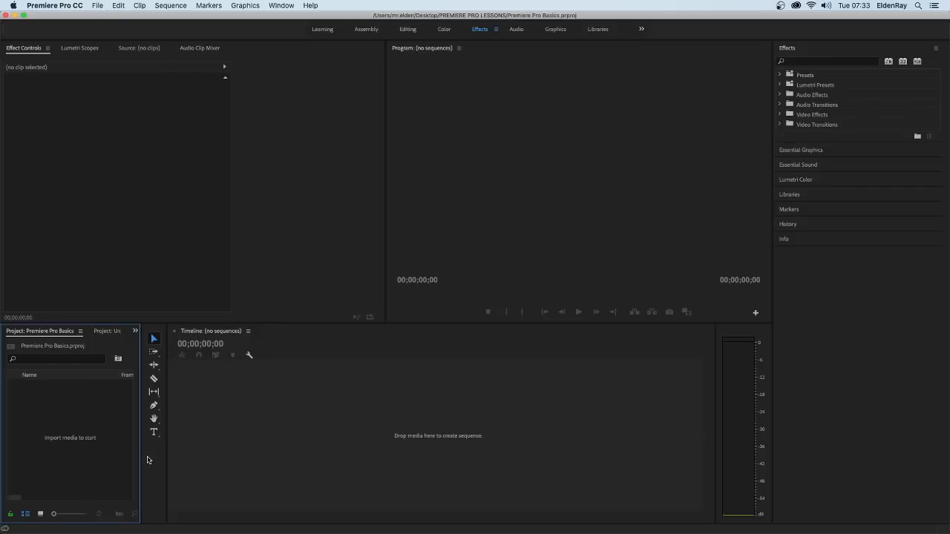
Enlarge the Project panel and import the five lesson videos and 0m52s happy piano drum.mp3 from the PREMIERE PRO LESSONS folder
drag(112, 323, 112, 258)
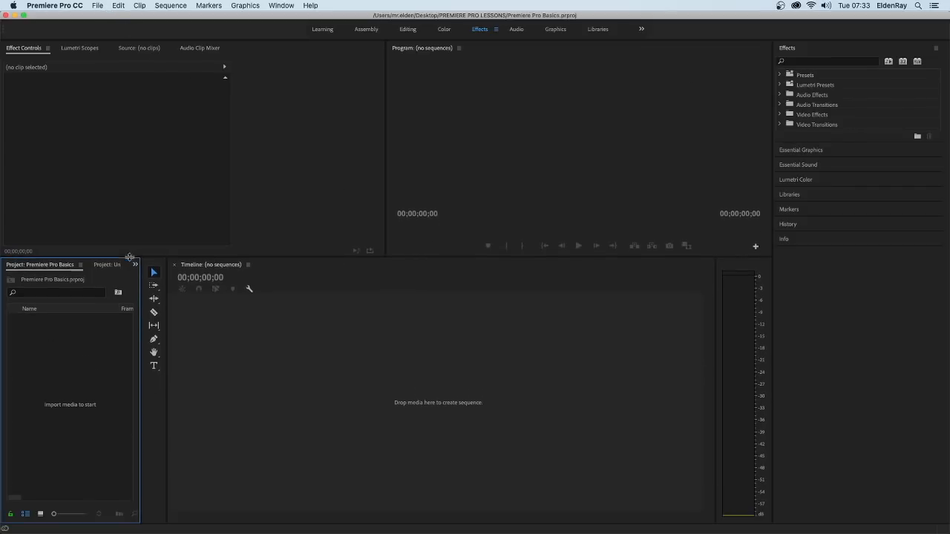
drag(141, 369, 202, 370)
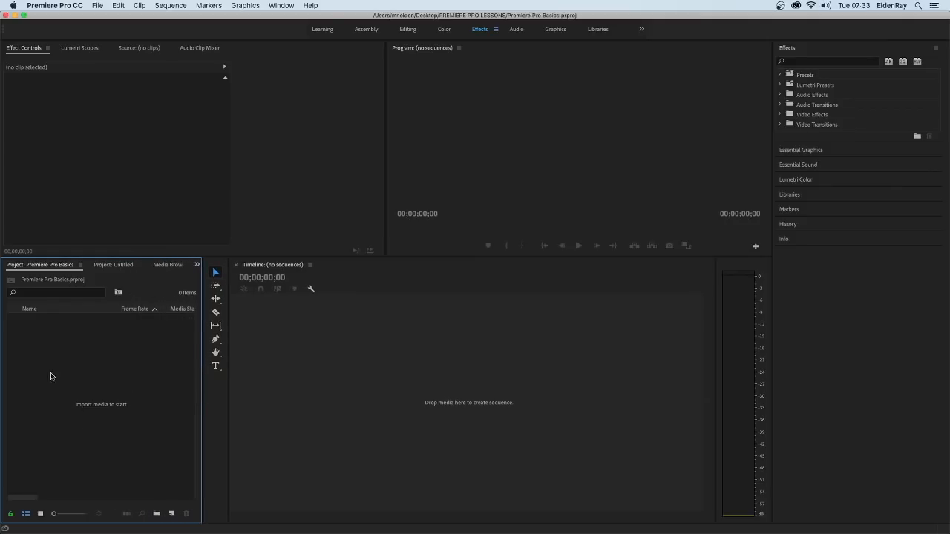
double_click(108, 377)
drag(433, 293, 470, 293)
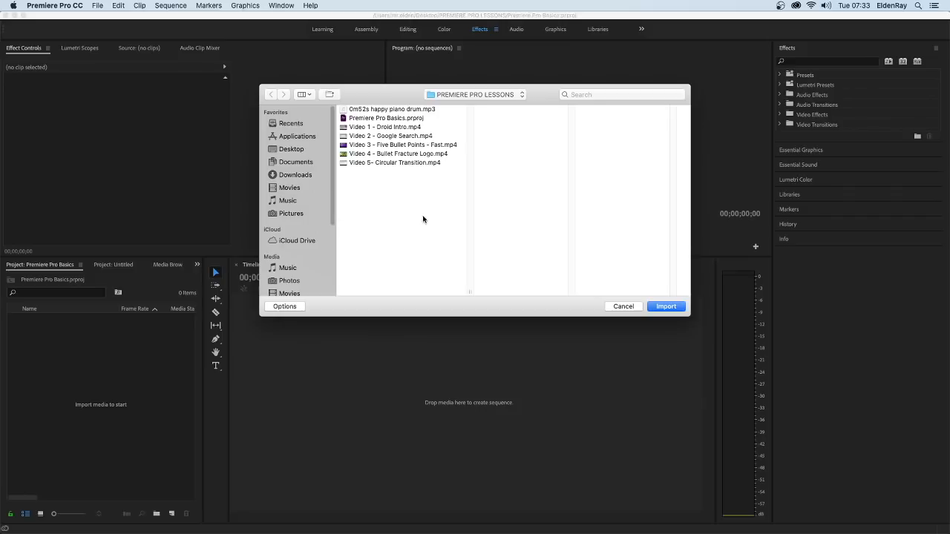
drag(410, 184, 409, 132)
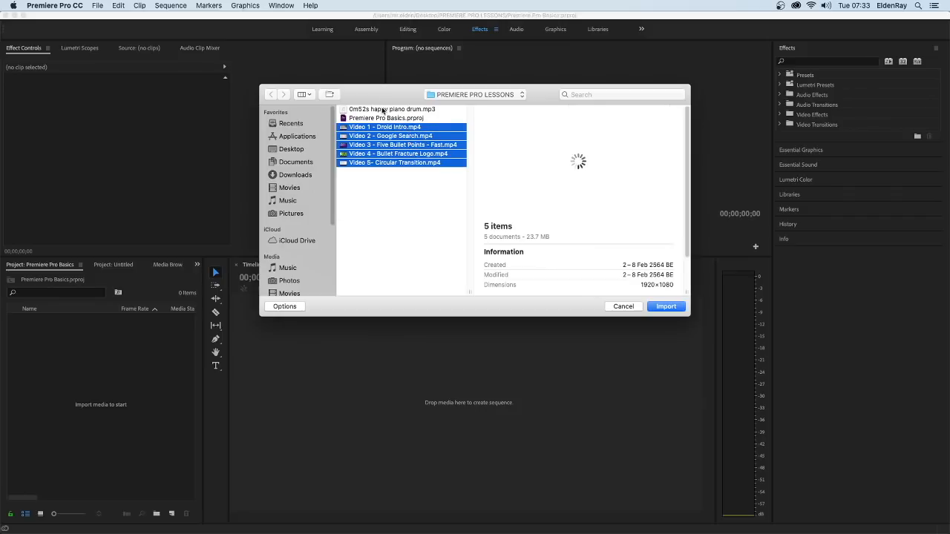
super+click(383, 110)
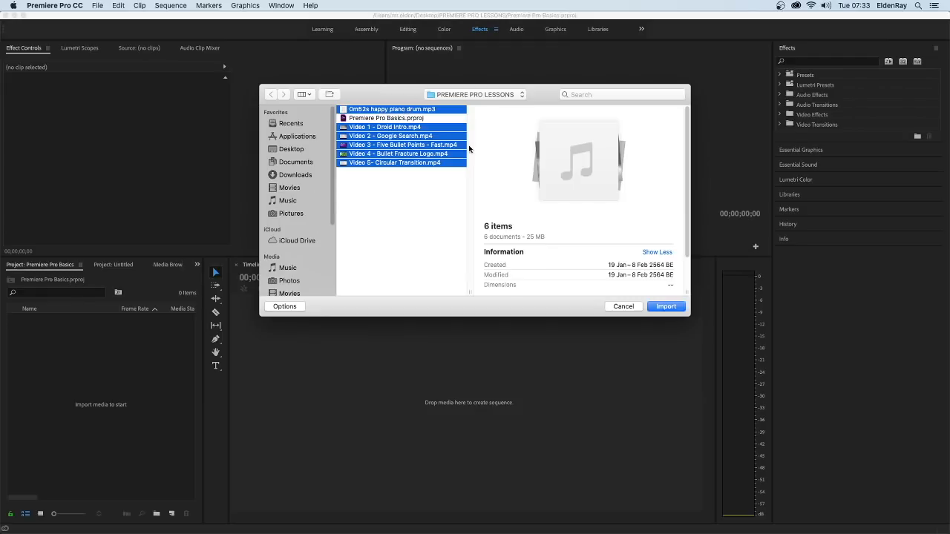
click(669, 306)
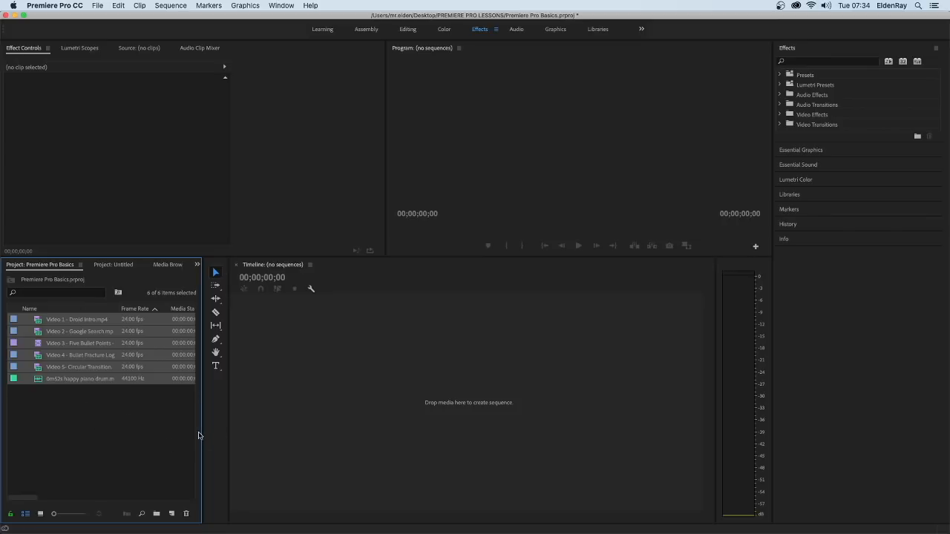
Widen the Project panel, view the clips in icon view, and return to list view with a Name column wide enough for full file names
drag(202, 432, 265, 429)
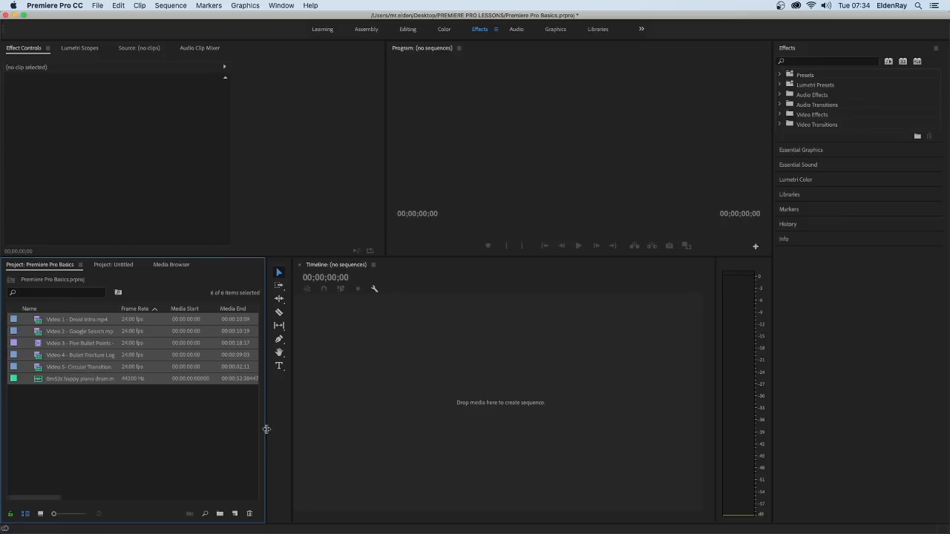
click(145, 422)
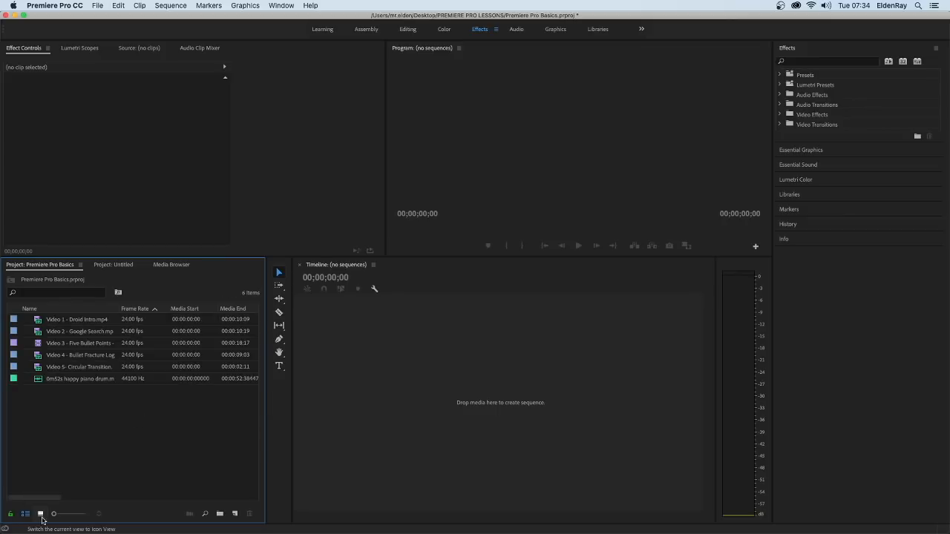
click(41, 514)
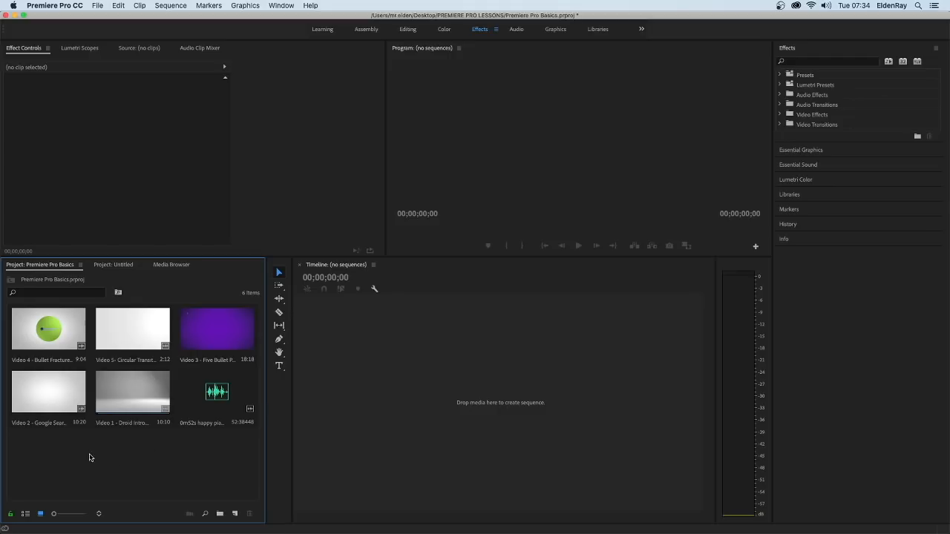
click(25, 513)
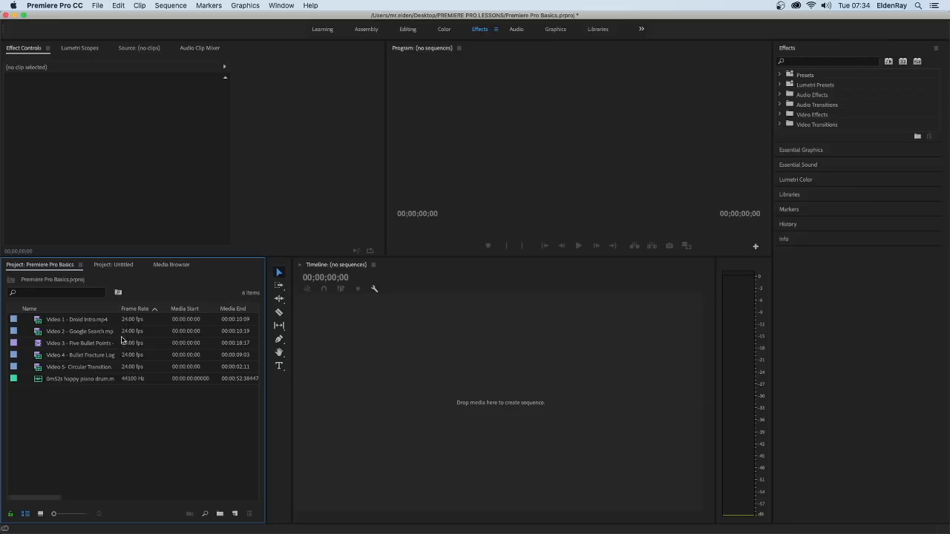
drag(119, 307, 159, 305)
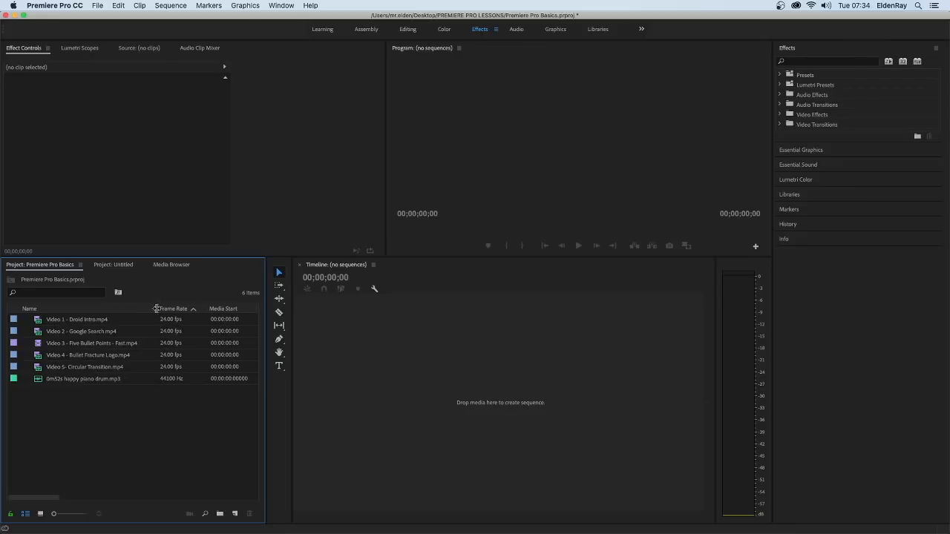
Open Video 1 - Droid Intro.mp4 in the Source monitor and play its opening seconds
click(38, 320)
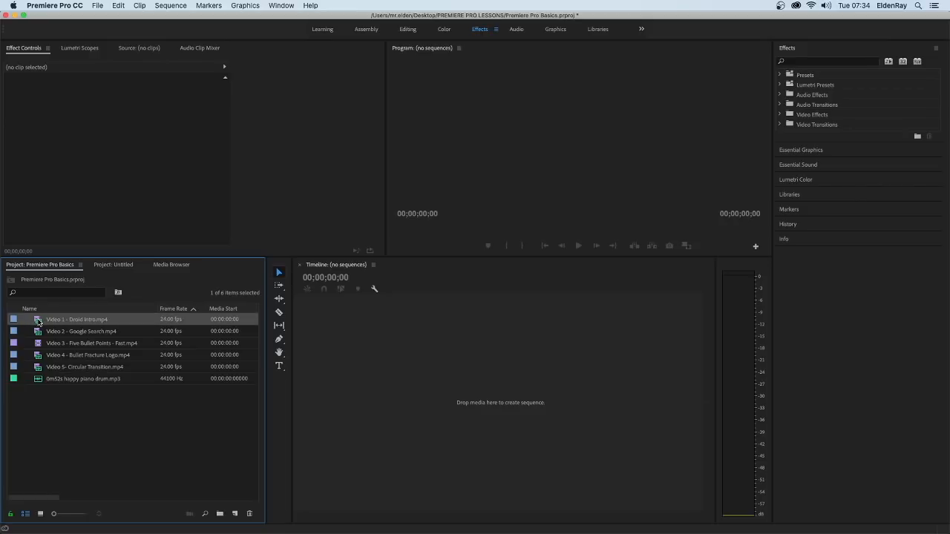
double_click(39, 319)
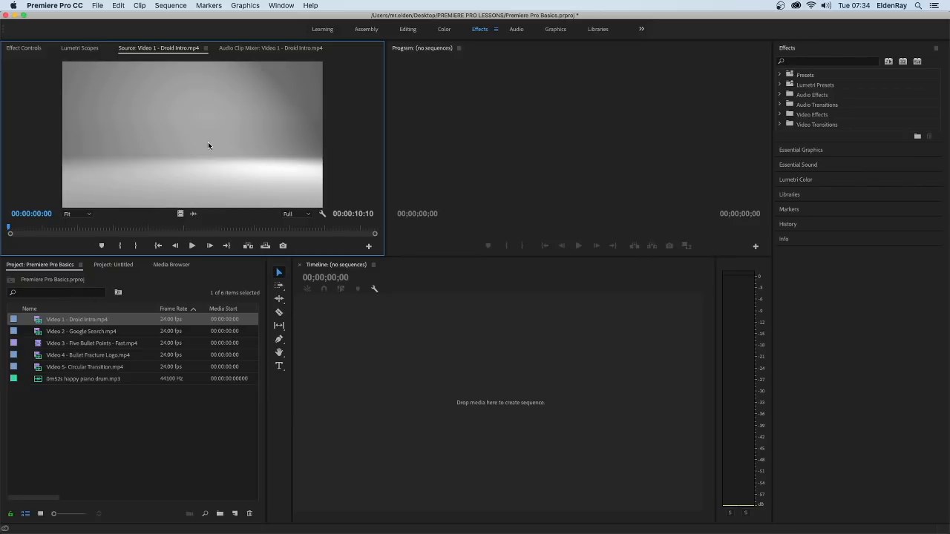
click(192, 245)
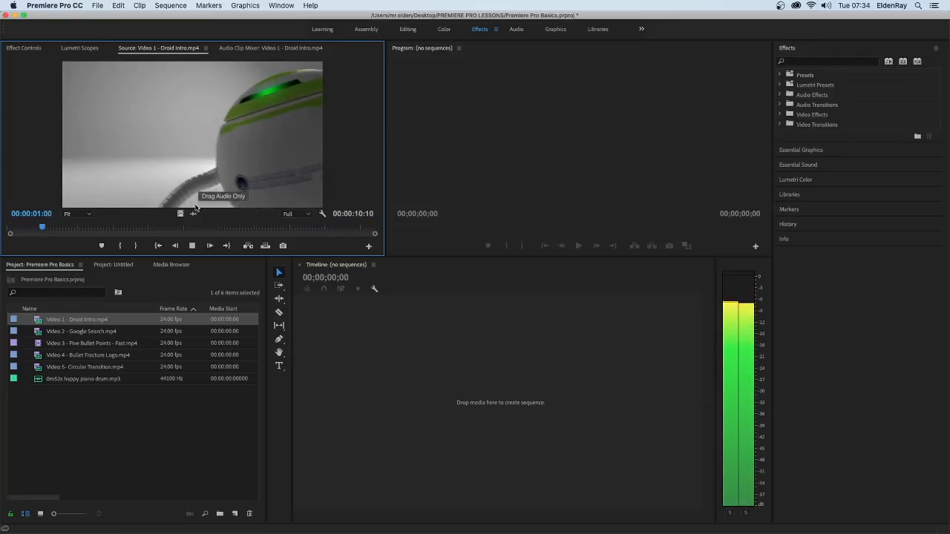
click(191, 245)
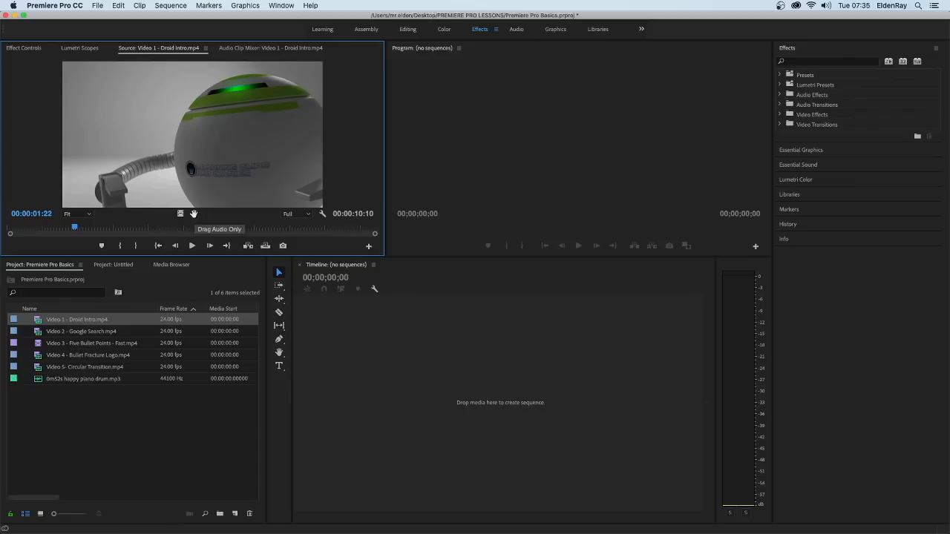
Create a sequence from Video 1 - Droid Intro.mp4, and delete the clip with its linked audio from the timeline
click(38, 321)
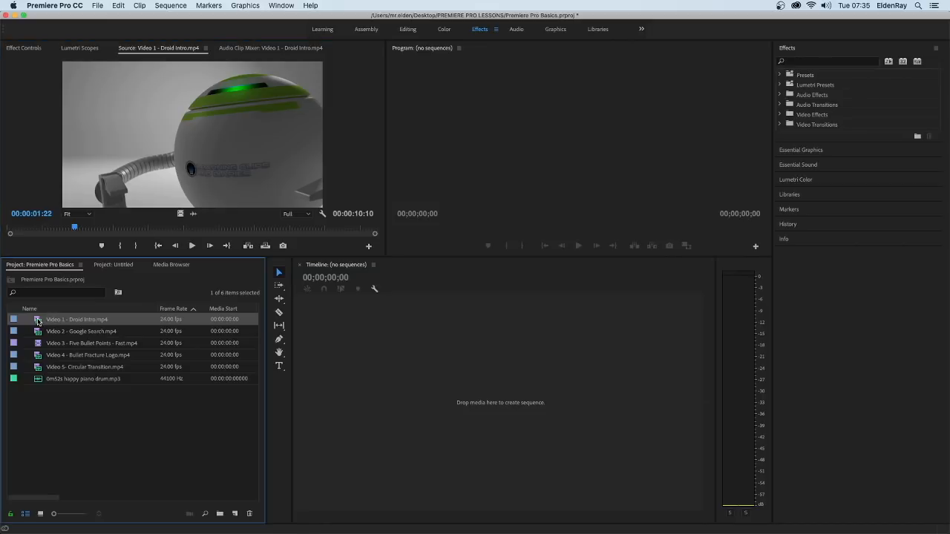
drag(471, 407, 470, 406)
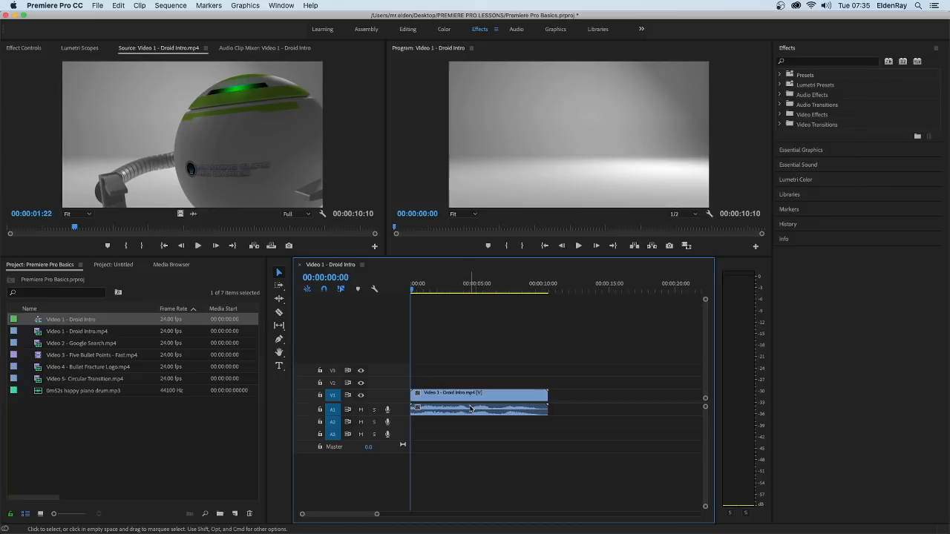
click(509, 396)
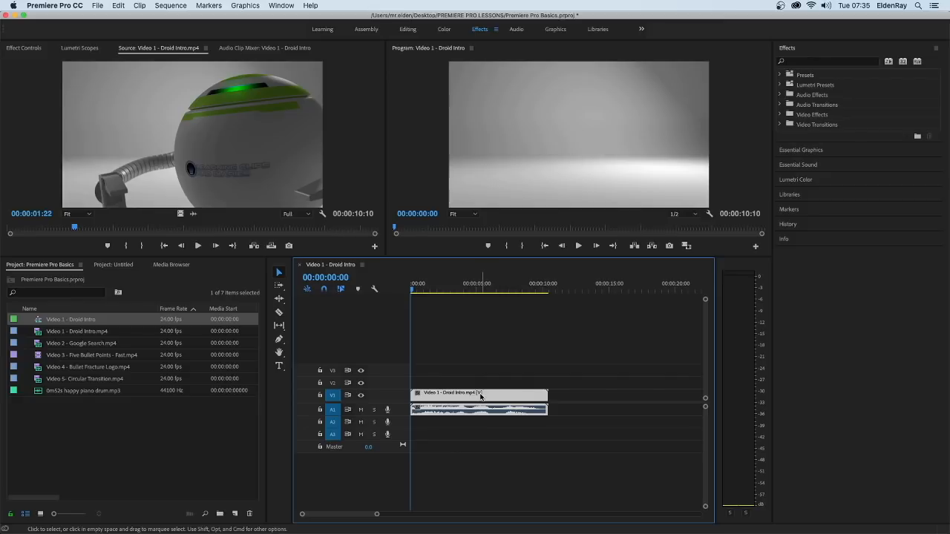
key(Delete)
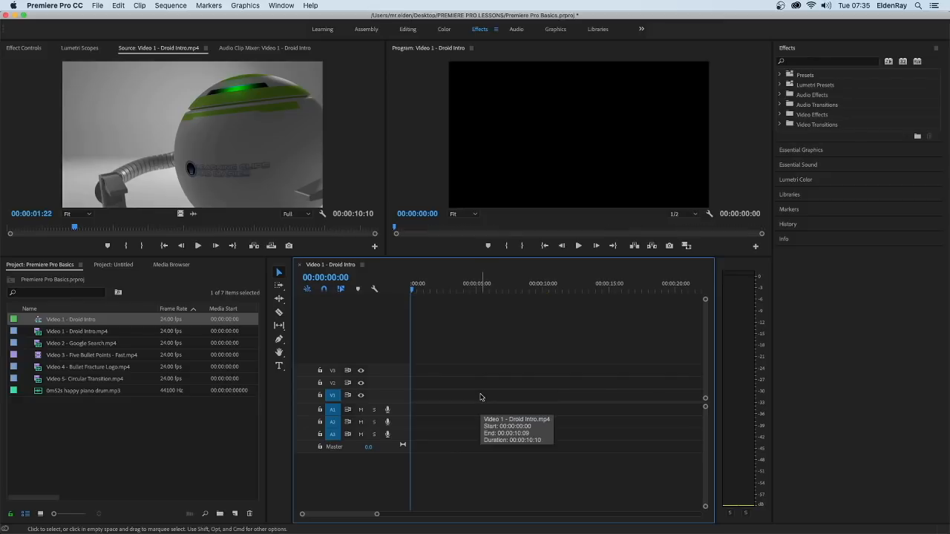
Place only the video part of Video 1 - Droid Intro.mp4 on track V2 at the start of the timeline
click(35, 333)
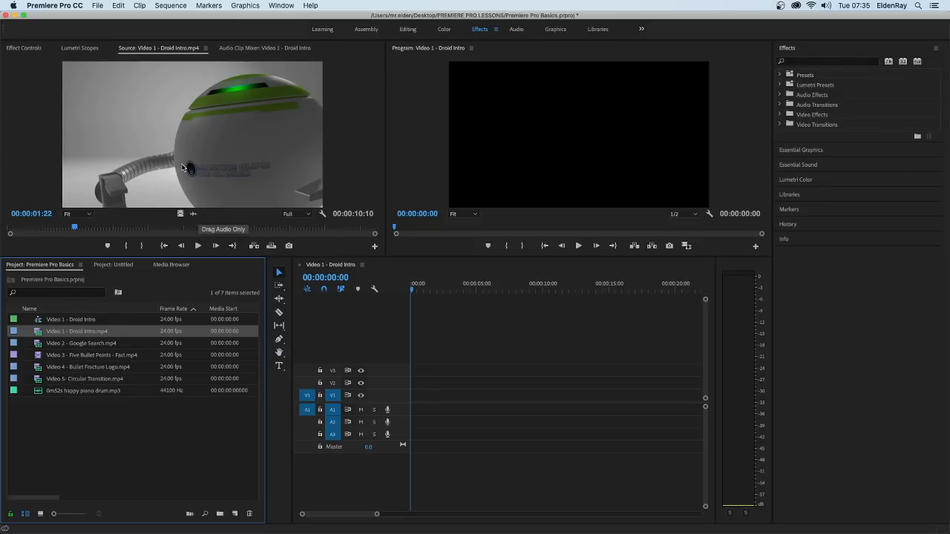
click(181, 214)
drag(207, 240, 418, 386)
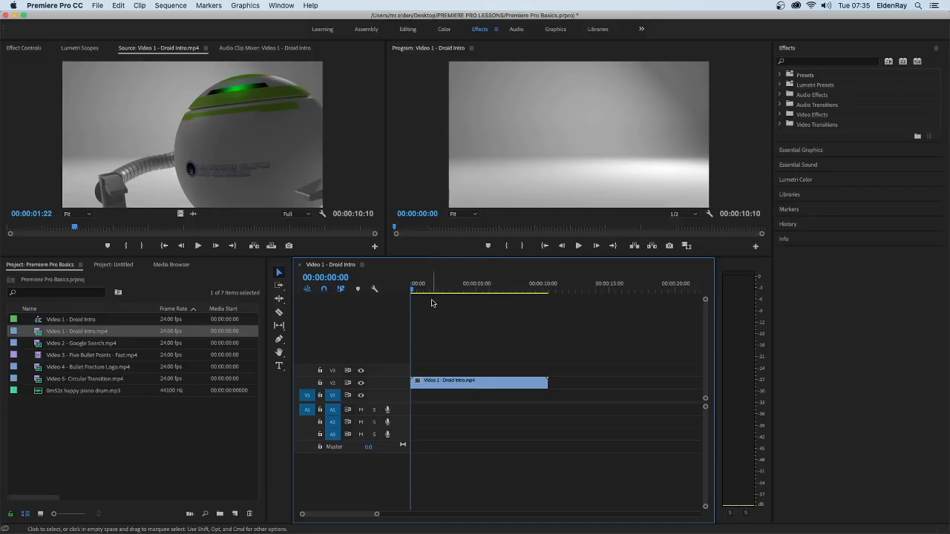
Play the opening seconds of the sequence in the Program monitor and move the playhead back to 00:00:01:06
drag(412, 291, 383, 295)
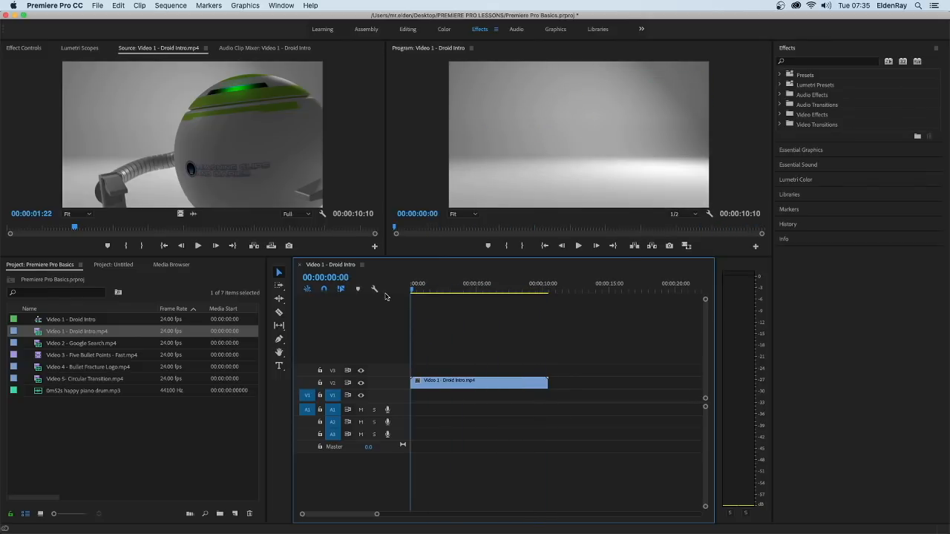
click(579, 245)
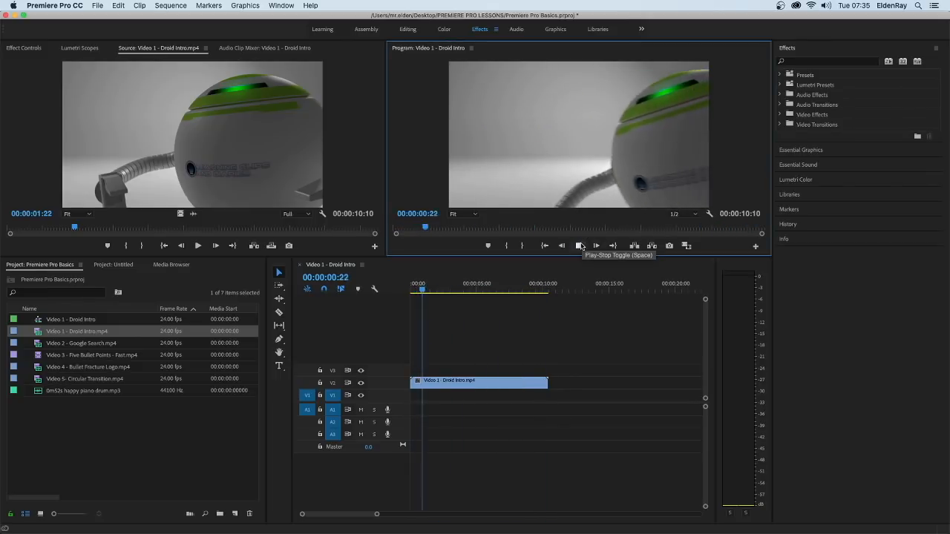
click(579, 246)
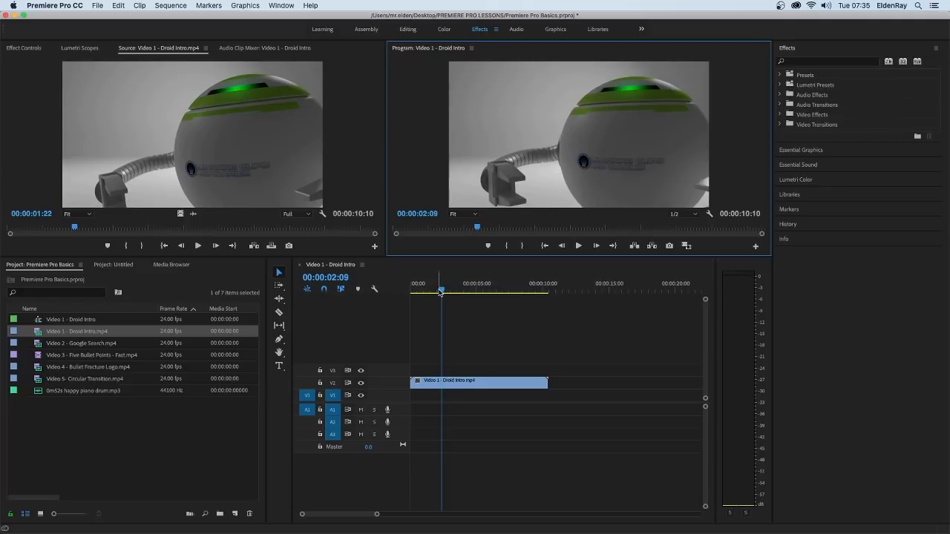
mouse_move(442, 290)
mouse_down()
mouse_move(409, 290)
mouse_move(539, 293)
mouse_move(427, 293)
mouse_up()
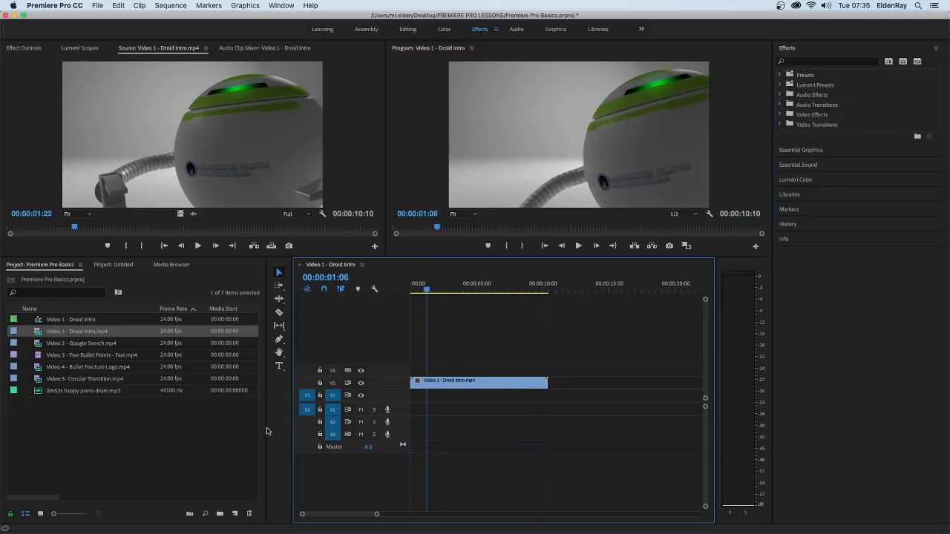
Widen the Timeline panel, and add only the video part of Video 2 - Google Search.mp4 after the Droid Intro clip on V2
drag(266, 427, 160, 427)
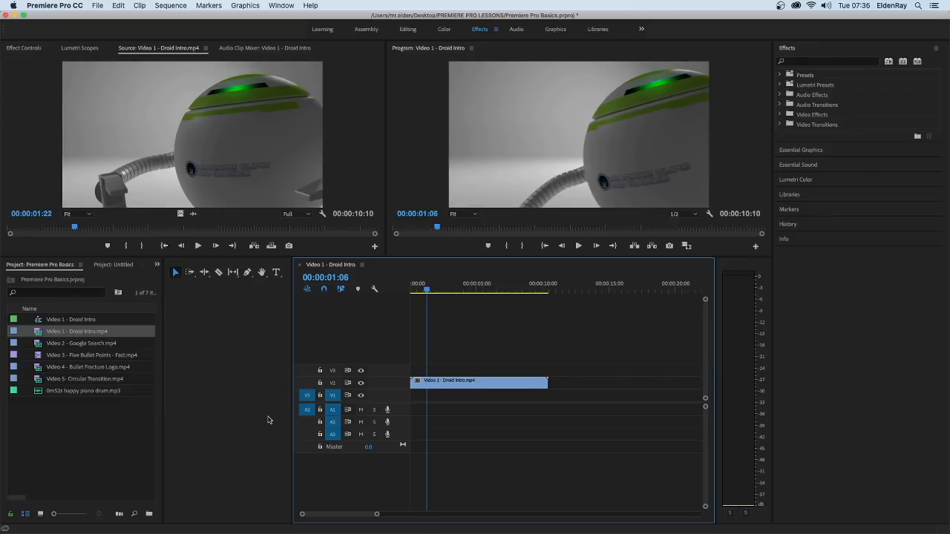
drag(293, 414, 197, 414)
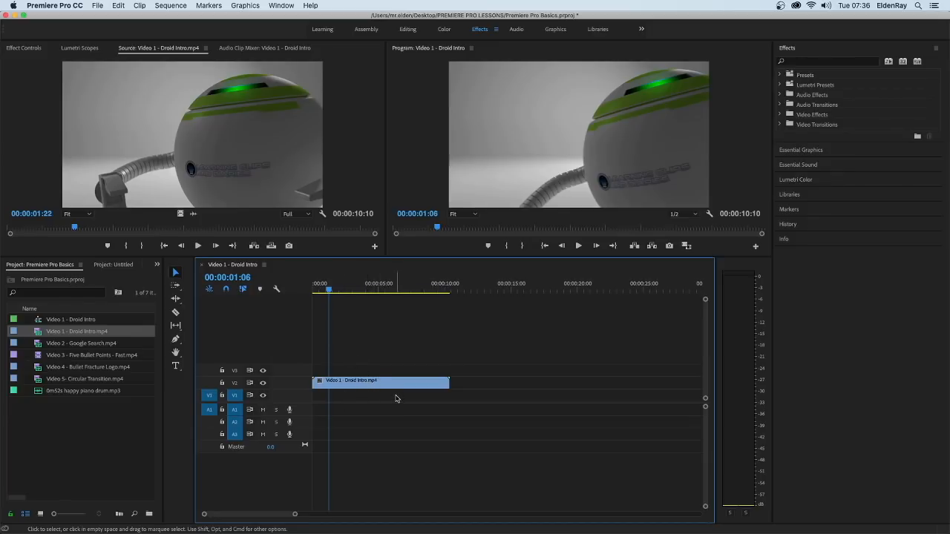
double_click(38, 346)
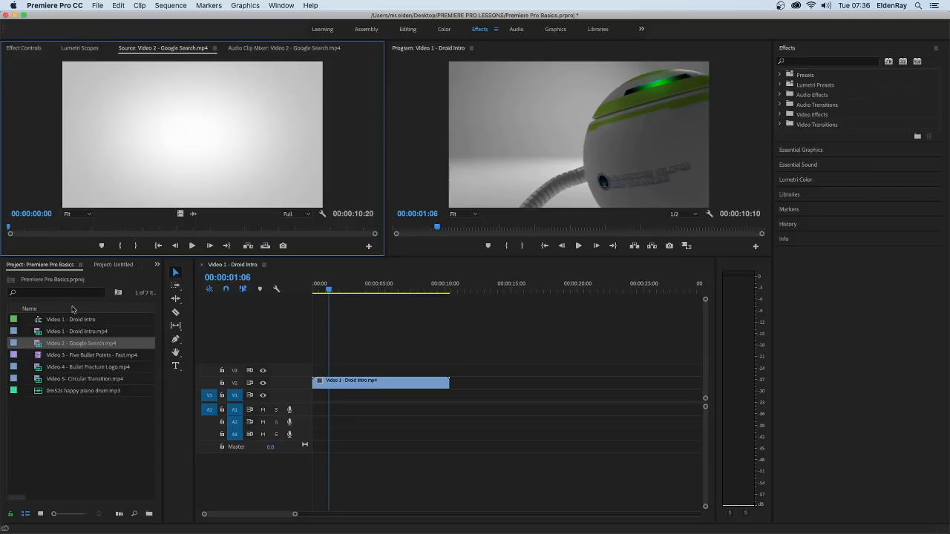
drag(10, 228, 162, 229)
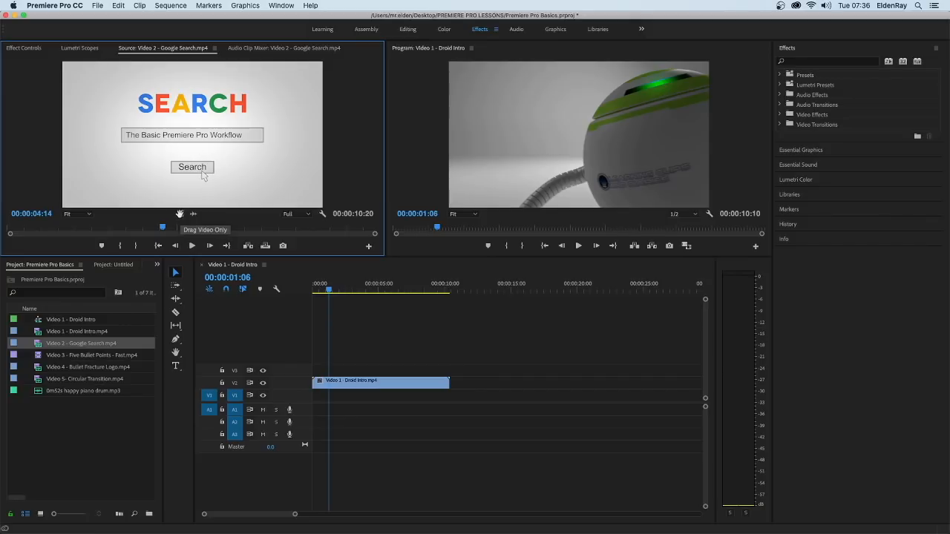
drag(179, 214, 463, 382)
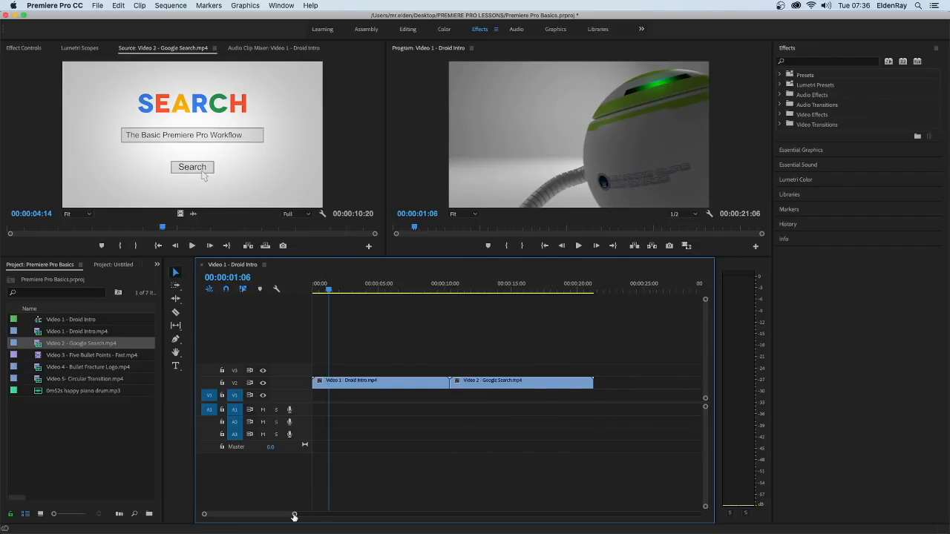
Add the video part of Video 3 - Five Bullet Points - Fast.mp4 after Video 2 on V2, and scrub the sequence to 00:00:36:19
drag(296, 517, 376, 513)
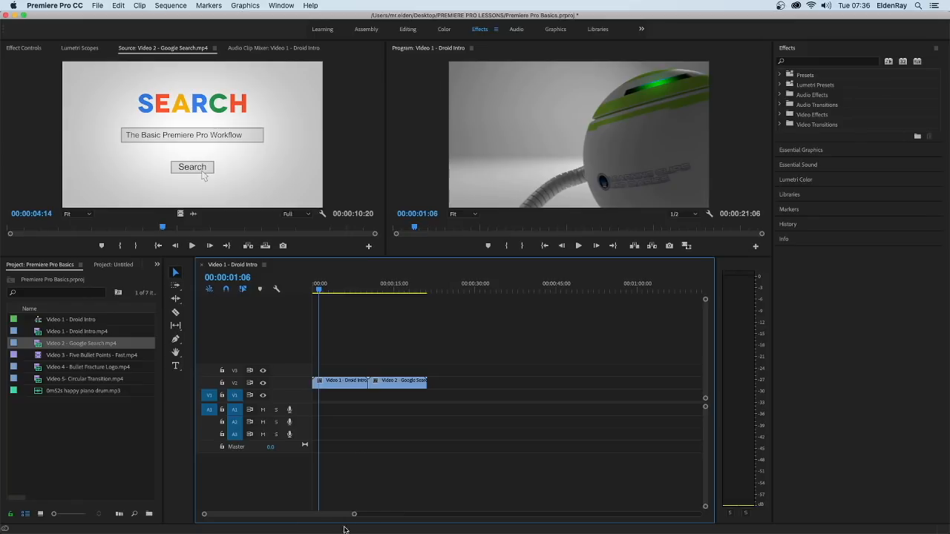
mouse_move(358, 517)
mouse_down()
mouse_move(381, 515)
mouse_move(356, 515)
mouse_up()
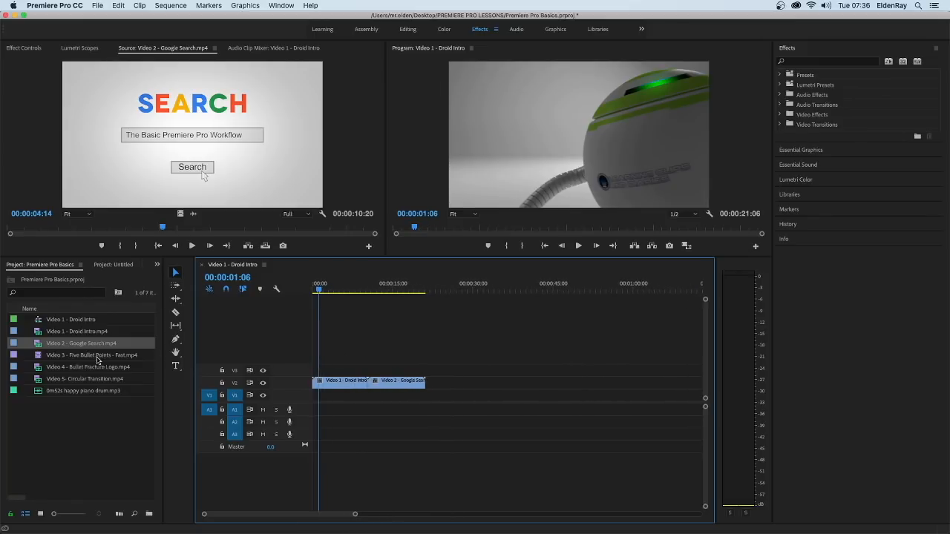
double_click(39, 356)
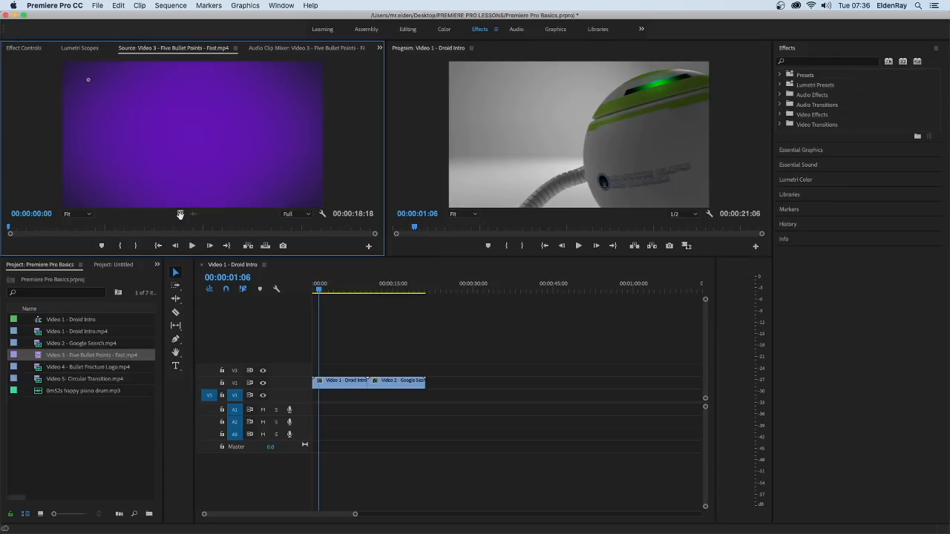
drag(181, 214, 423, 377)
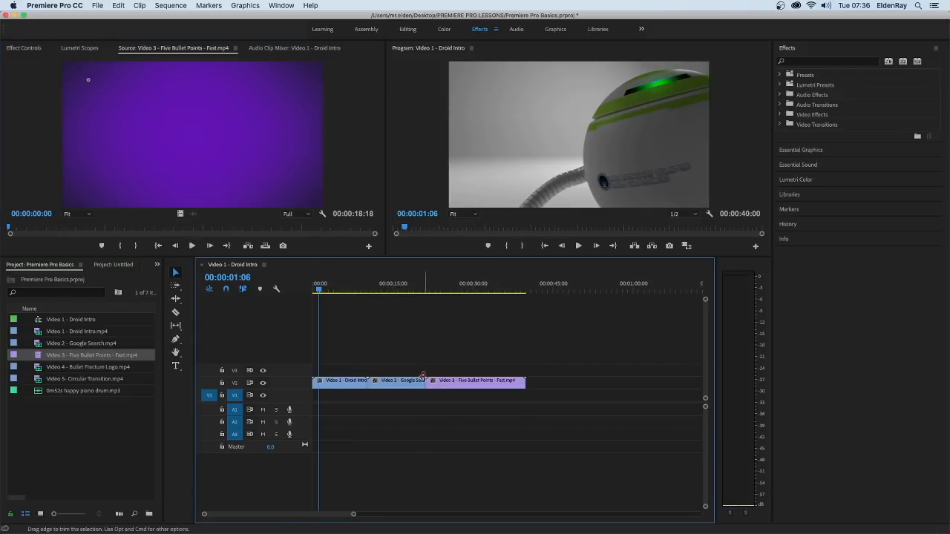
drag(319, 290, 507, 307)
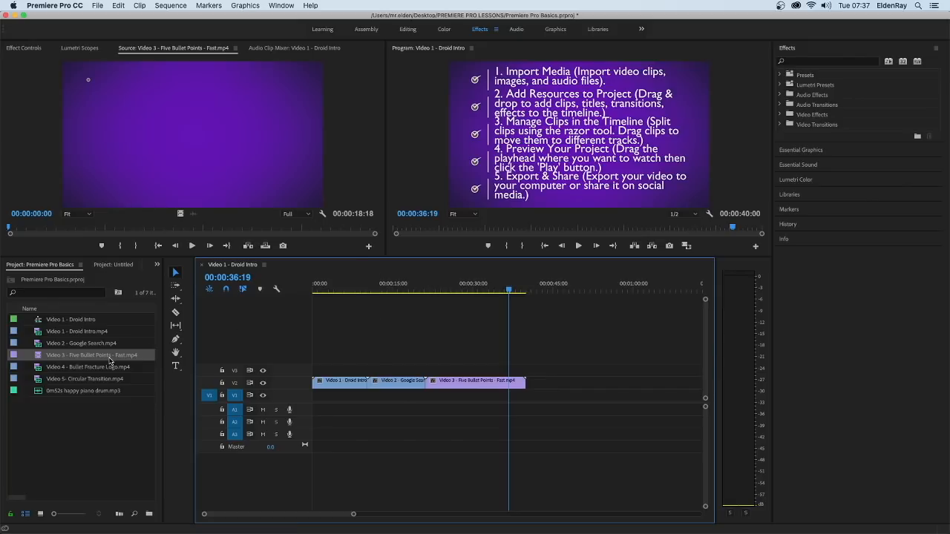
Add only the video part of Video 4 - Bullet Fracture Logo.mp4 after Video 3 on V2, and scrub the sequence to 00:00:44:16
click(38, 368)
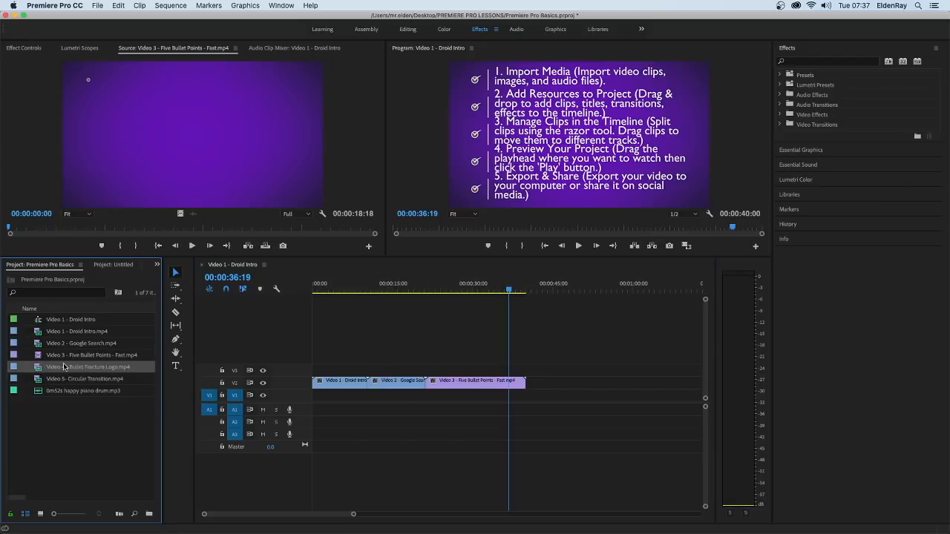
double_click(39, 368)
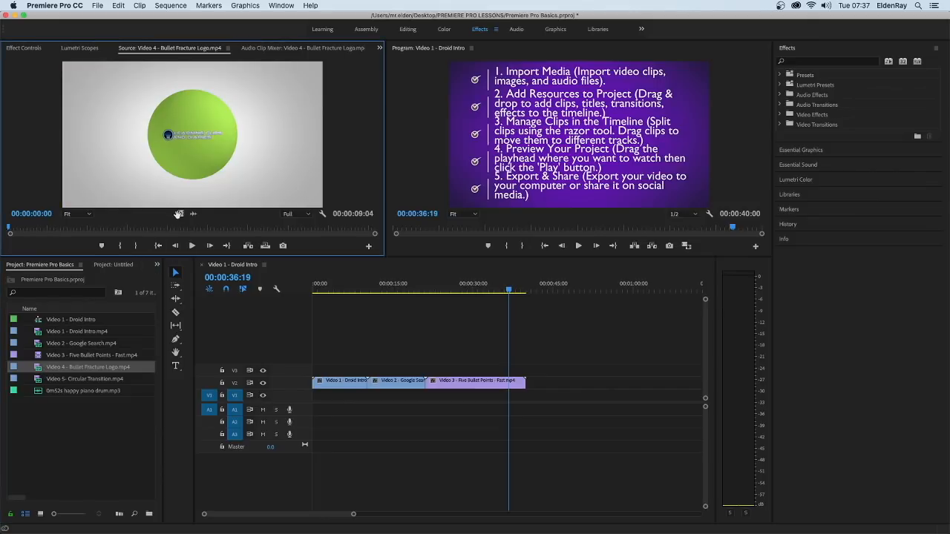
drag(178, 214, 537, 381)
drag(509, 290, 551, 298)
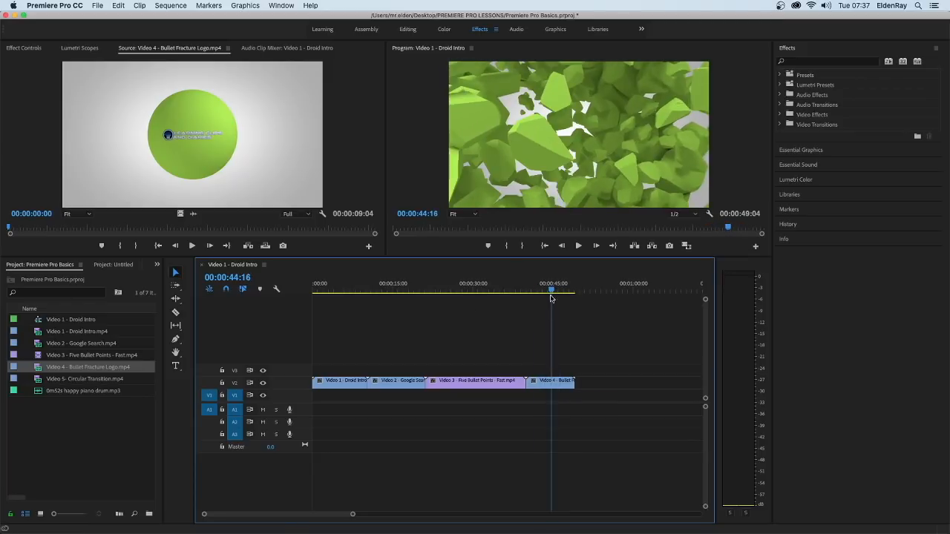
Add only the video part of Video 5- Circular Transition.mp4 at the end of V2, and return the playhead to 00:00:00:00
double_click(39, 380)
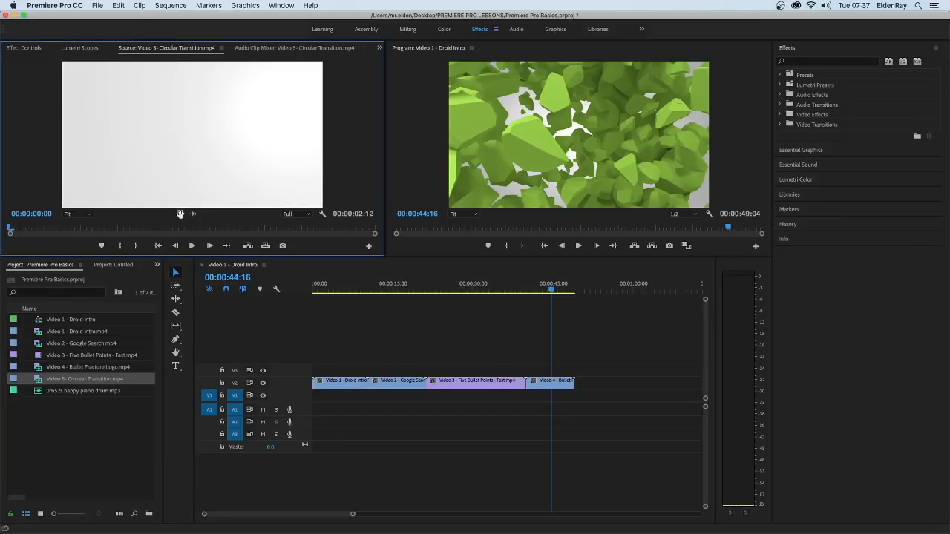
drag(187, 228, 580, 382)
drag(553, 294, 312, 288)
Select each of the five video clips on V2 in turn to check their order
click(346, 385)
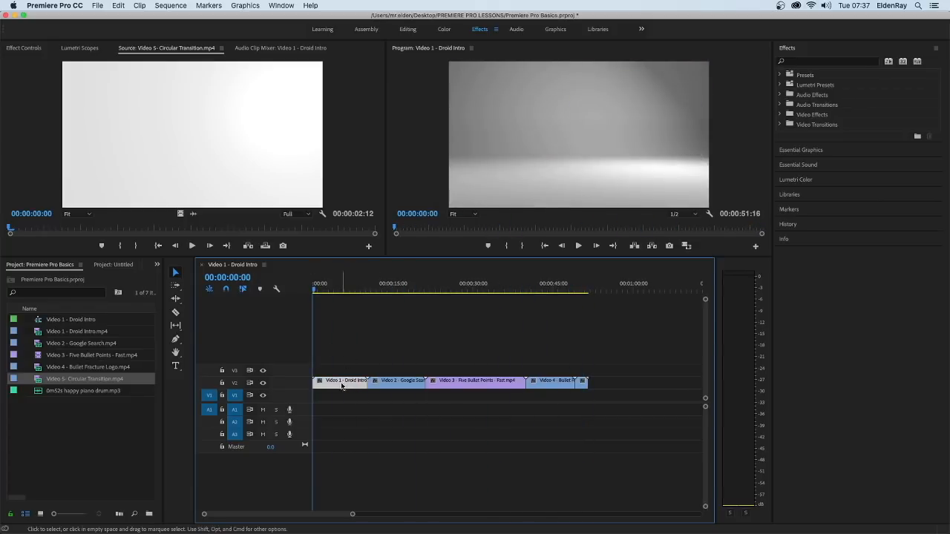
click(396, 384)
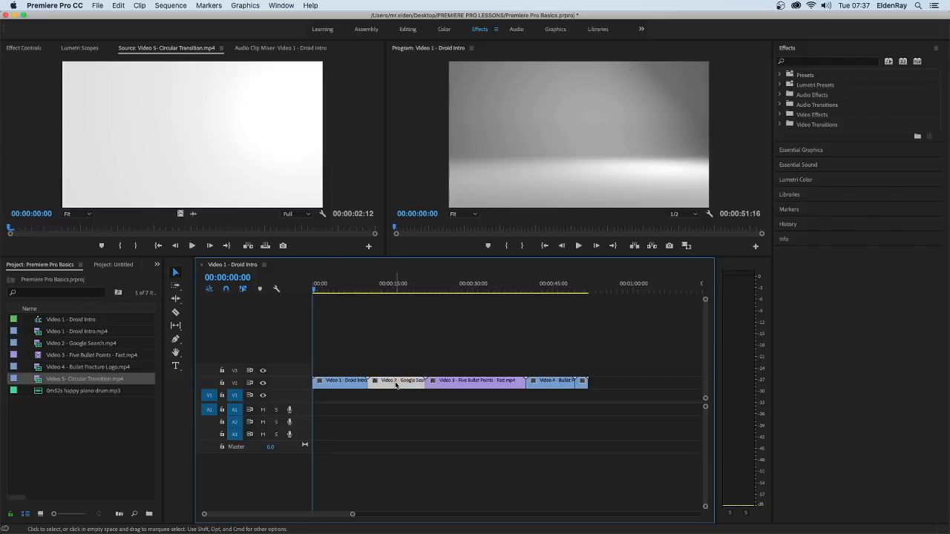
click(477, 388)
click(555, 384)
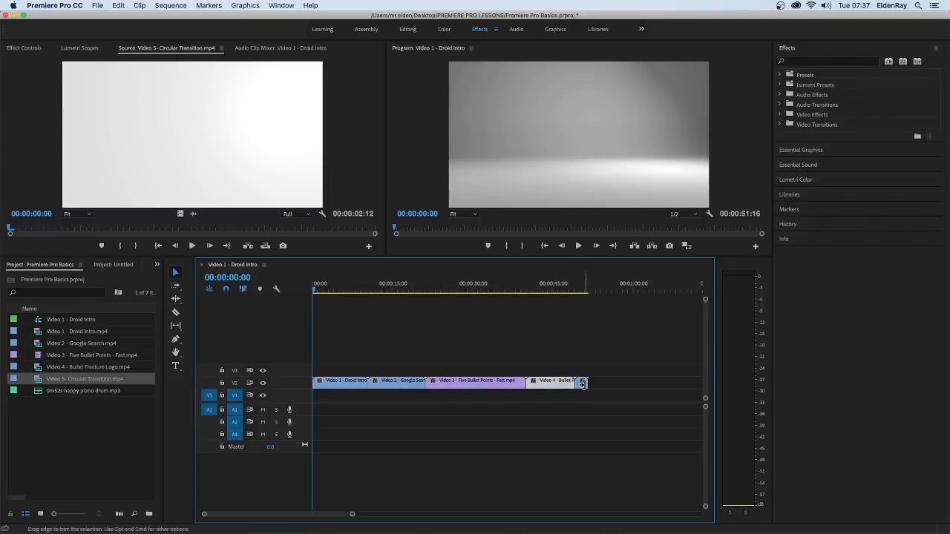
click(582, 383)
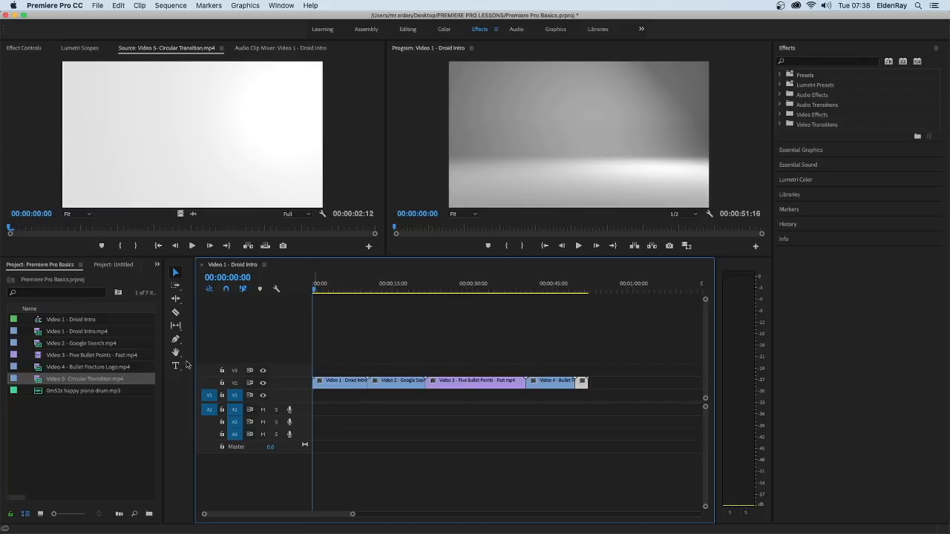
Place 0m52s happy piano drum.mp3 on track A1 at the start of the sequence, and scrub through to 00:00:48:17
click(74, 392)
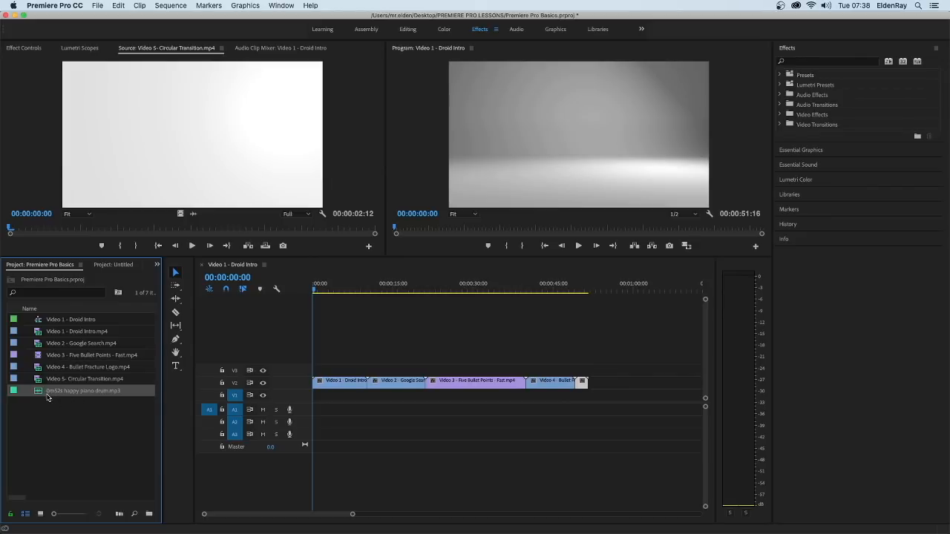
drag(39, 394, 319, 412)
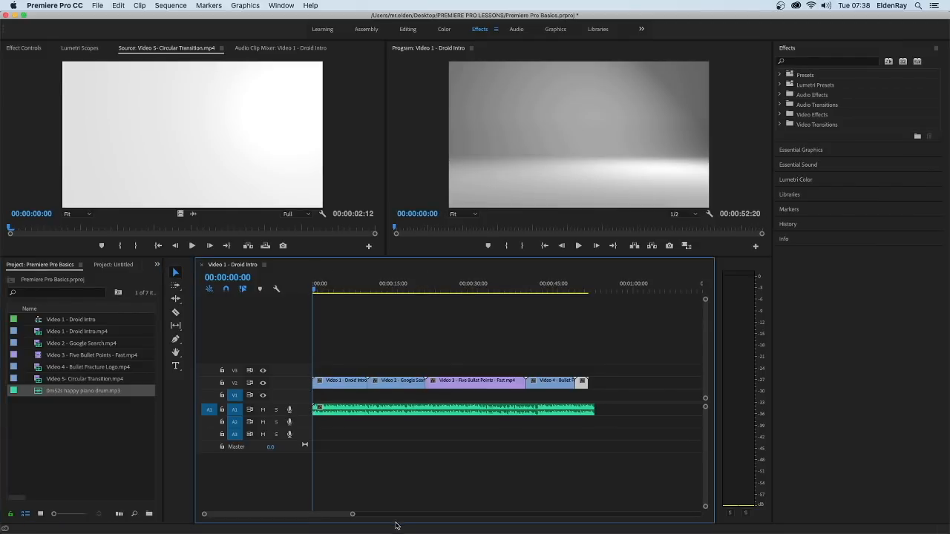
drag(352, 513, 326, 514)
drag(317, 293, 682, 290)
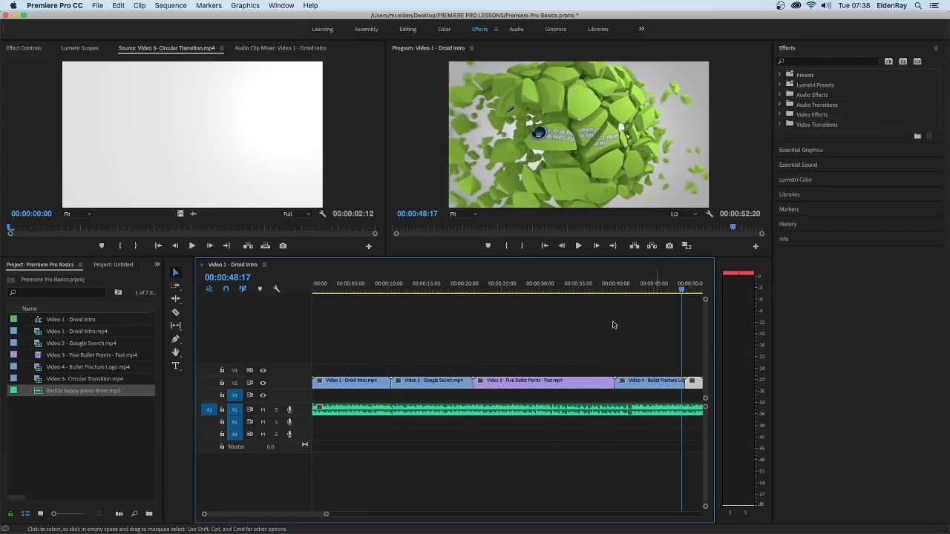
Move the playhead to the end of the last video clip at 00:00:51:15 and split the music on A1 there with the Razor tool
mouse_move(326, 514)
mouse_down()
mouse_move(364, 513)
mouse_move(342, 513)
mouse_up()
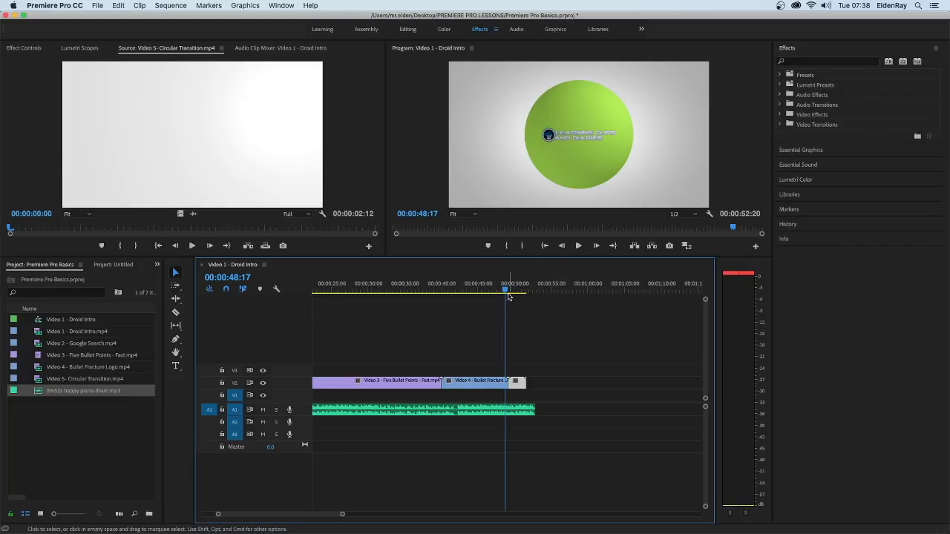
drag(506, 291, 528, 291)
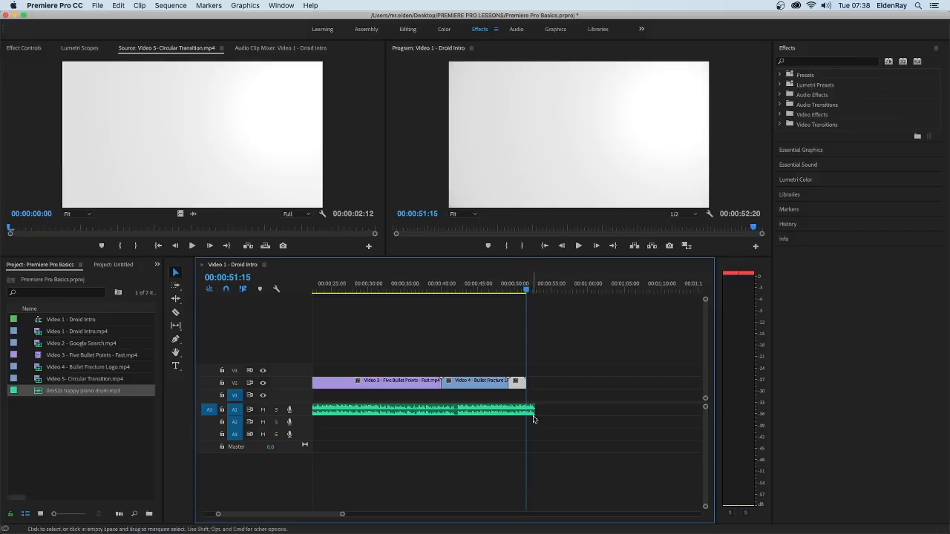
drag(341, 514, 328, 513)
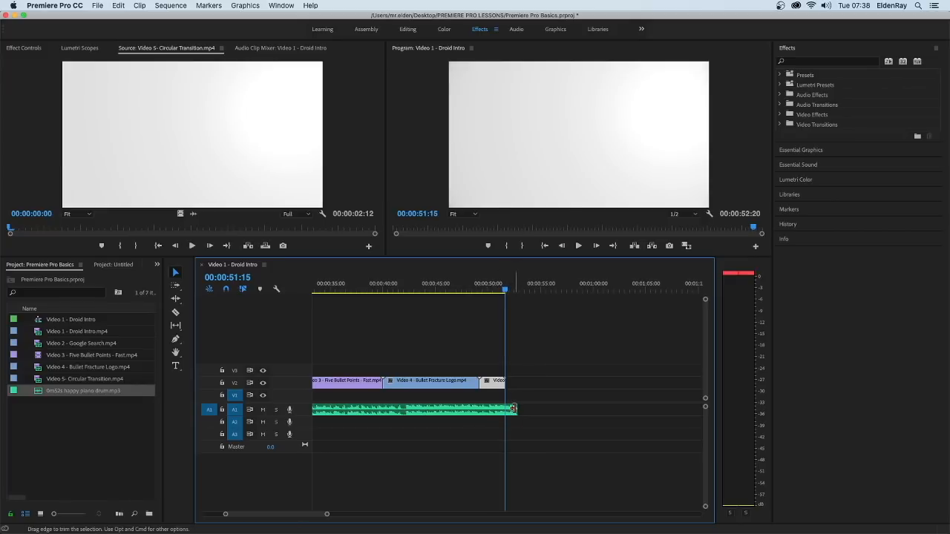
click(176, 313)
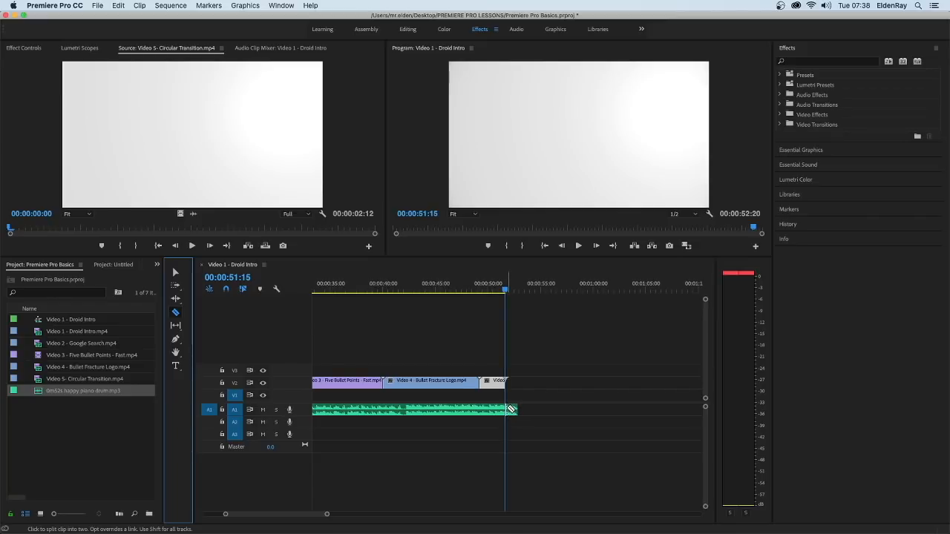
click(508, 411)
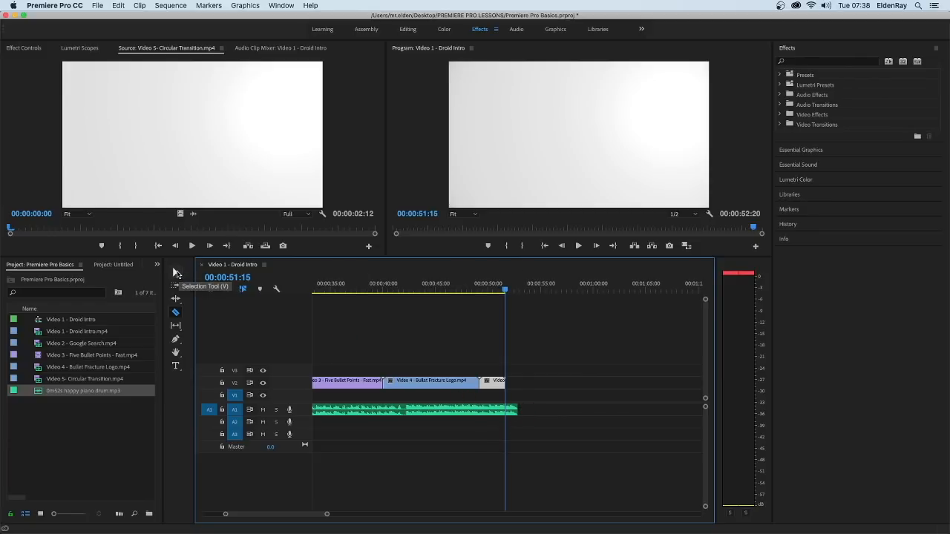
Delete the leftover piece of music on A1 that extends past the last video clip
click(176, 273)
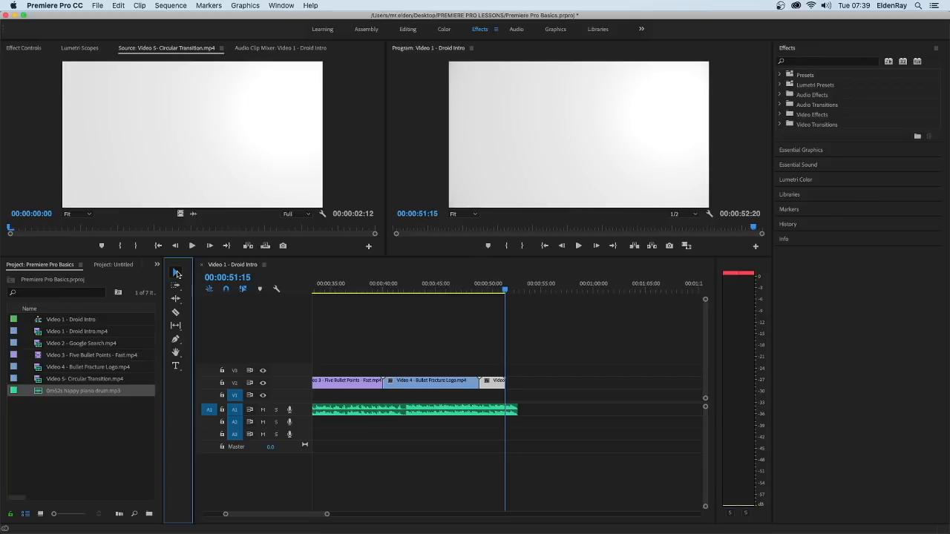
click(511, 409)
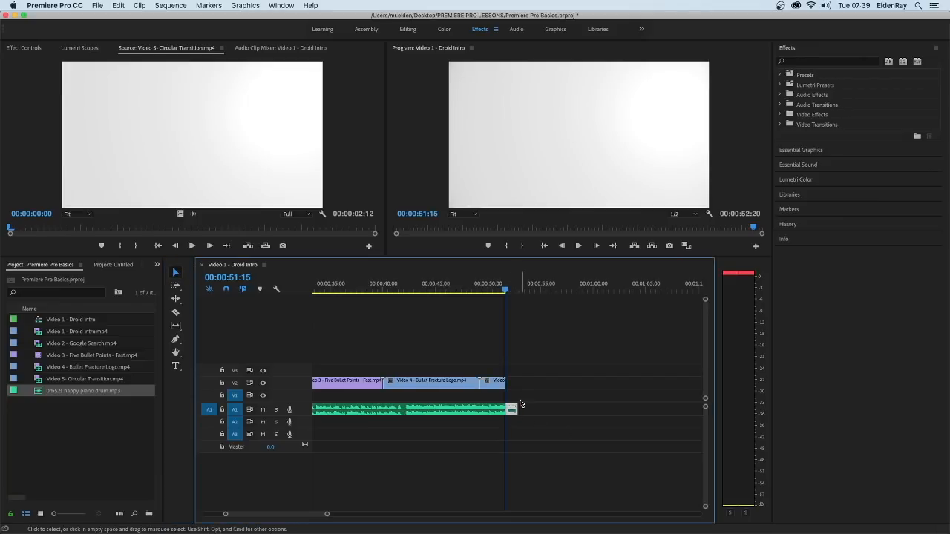
key(BackSpace)
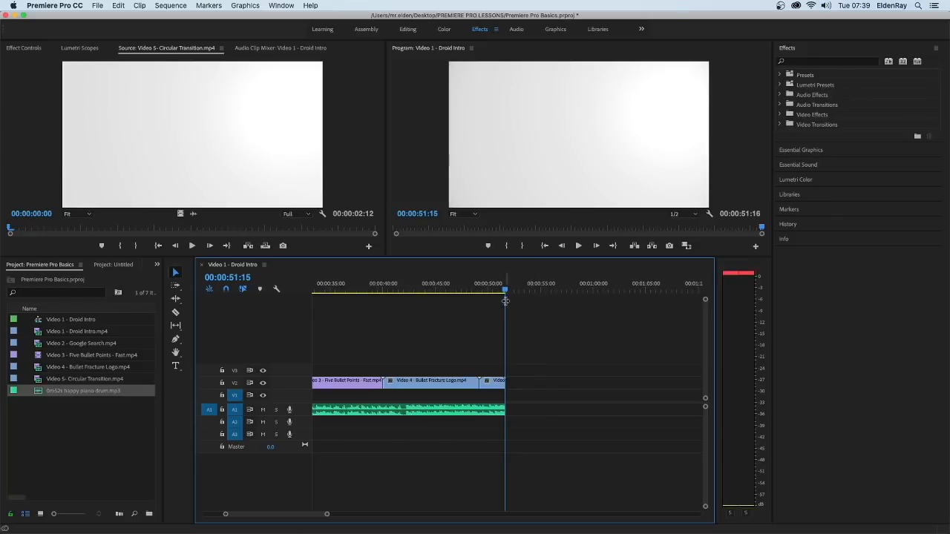
Return the playhead to 00:00:00:00 and fit the whole sequence into the Timeline view
mouse_move(507, 291)
mouse_down()
mouse_move(485, 293)
mouse_move(504, 294)
mouse_up()
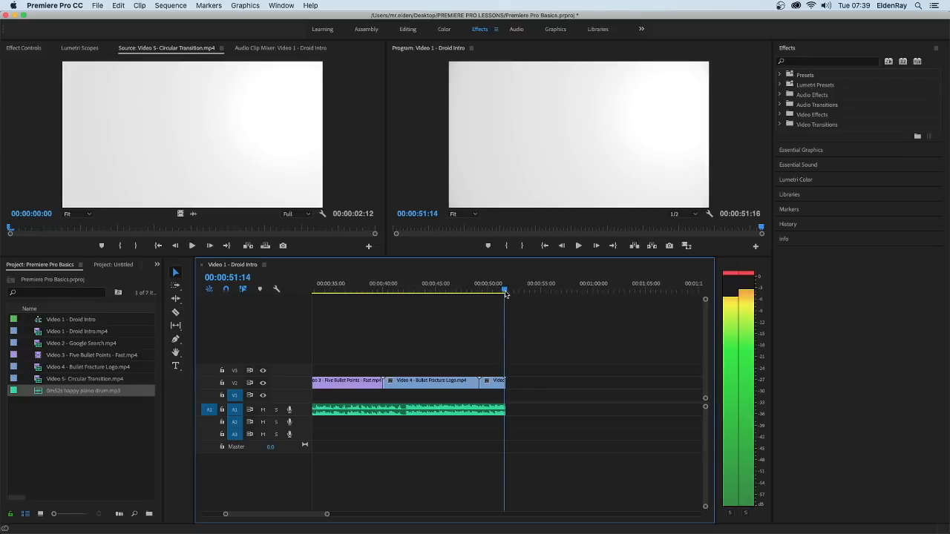
mouse_move(327, 514)
mouse_down()
mouse_move(366, 513)
mouse_move(338, 514)
mouse_up()
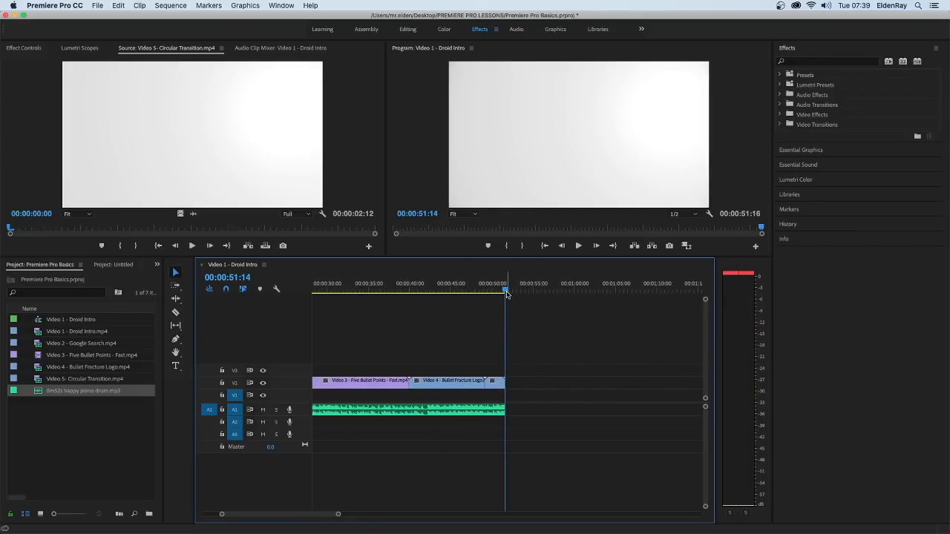
drag(505, 291, 240, 285)
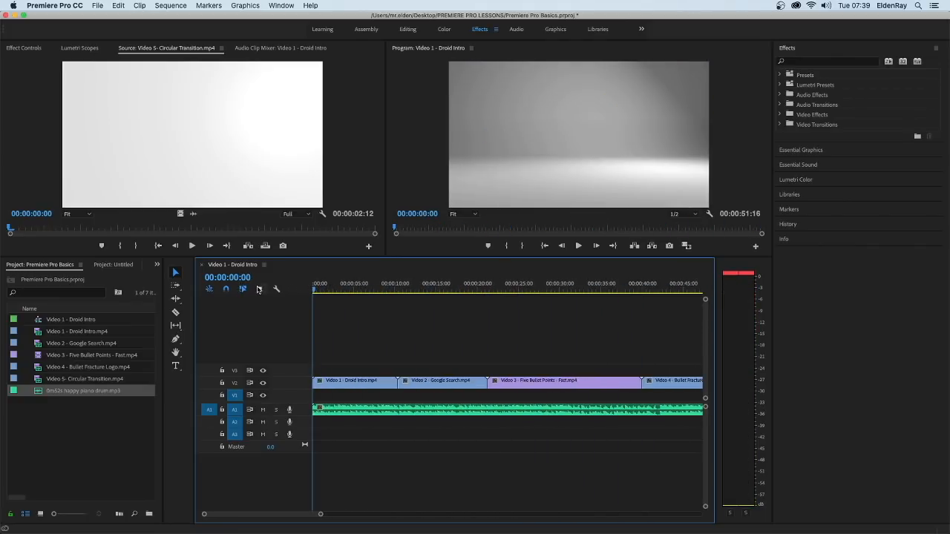
drag(321, 516, 333, 513)
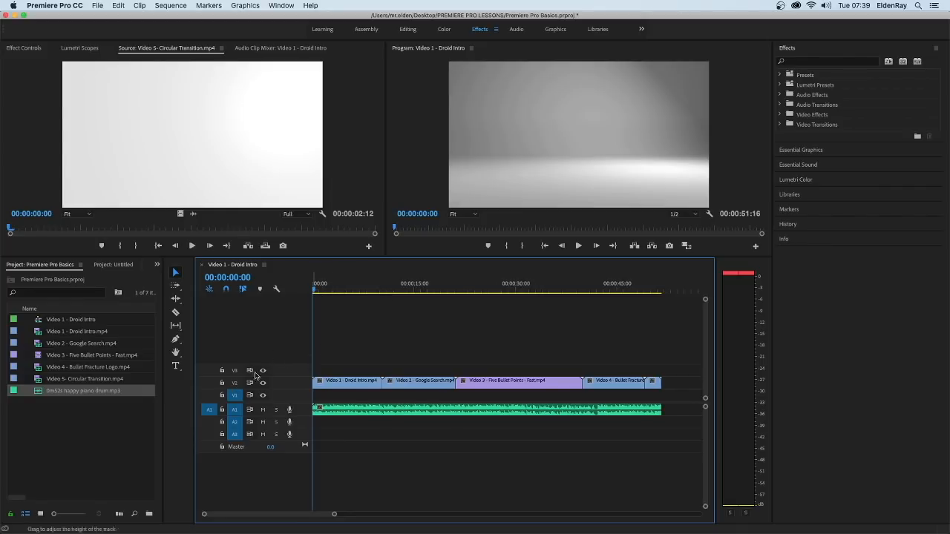
Add the title text "My First Video Project" in the upper part of the frame at the start of the sequence
click(176, 366)
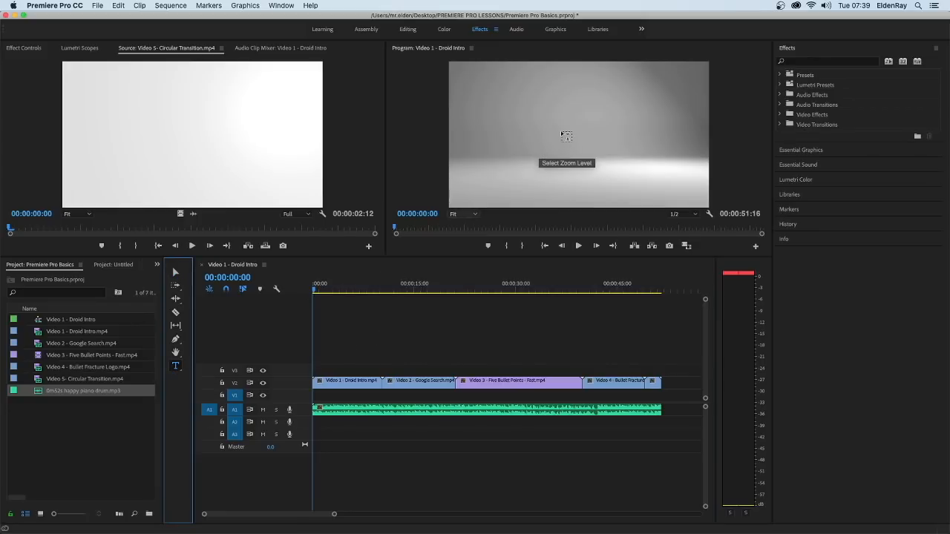
click(531, 99)
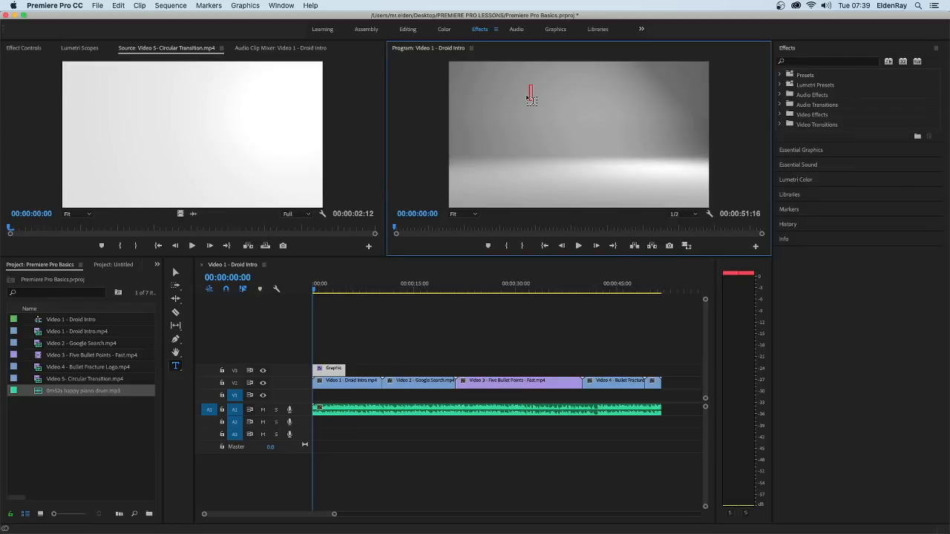
text(My First Video Project)
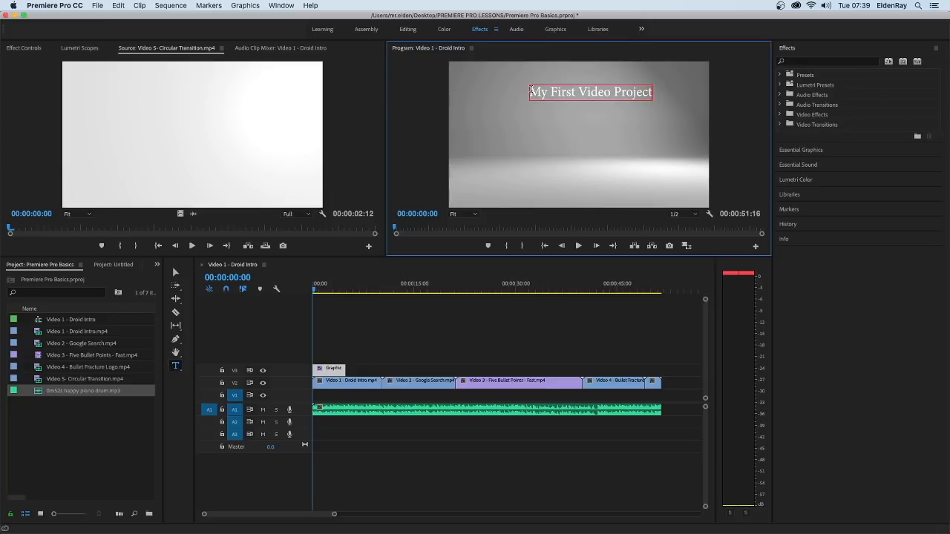
click(176, 273)
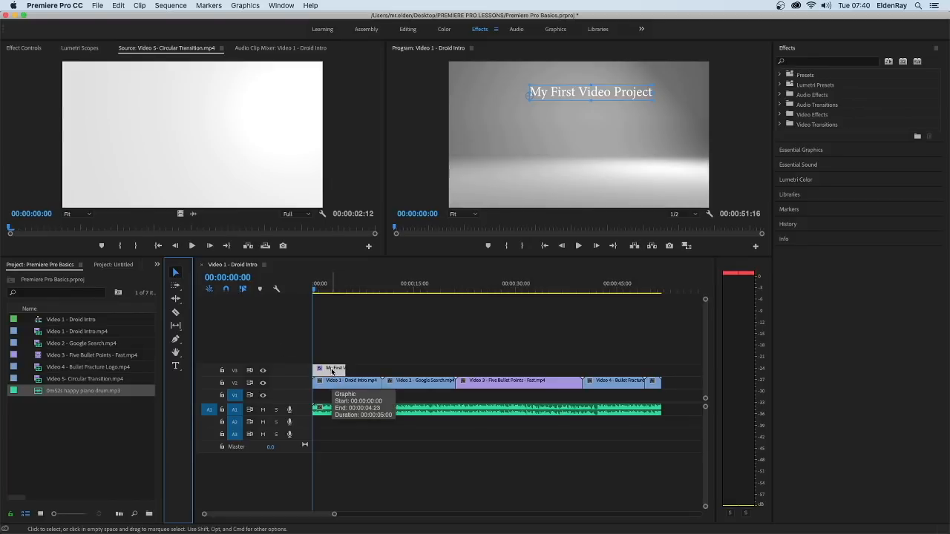
Show the title clip's text properties in Effect Controls with the Motion section collapsed, and enlarge the upper panels
click(332, 371)
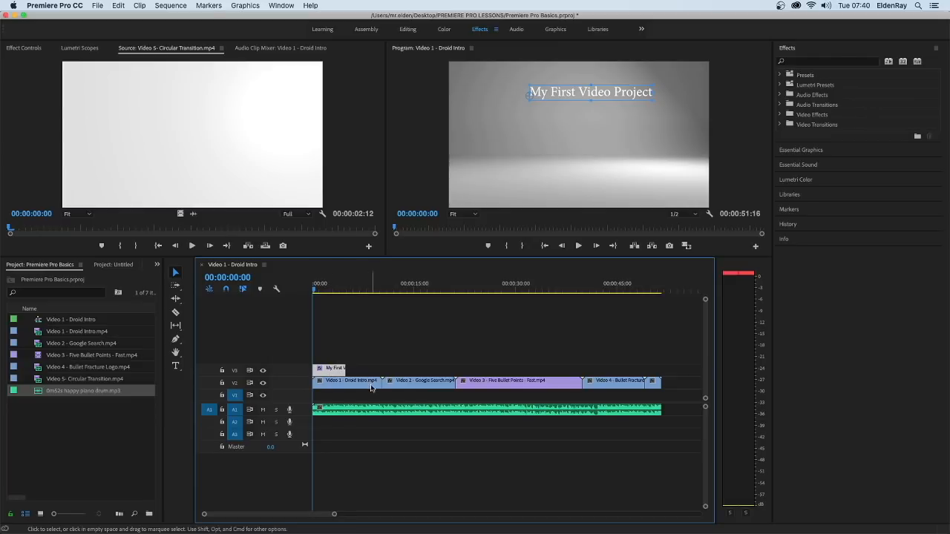
click(22, 48)
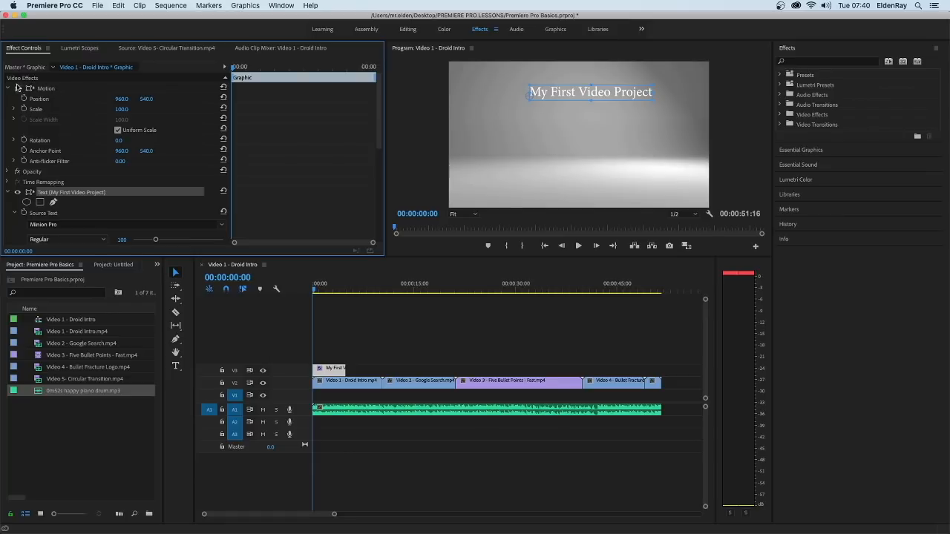
click(7, 88)
click(8, 119)
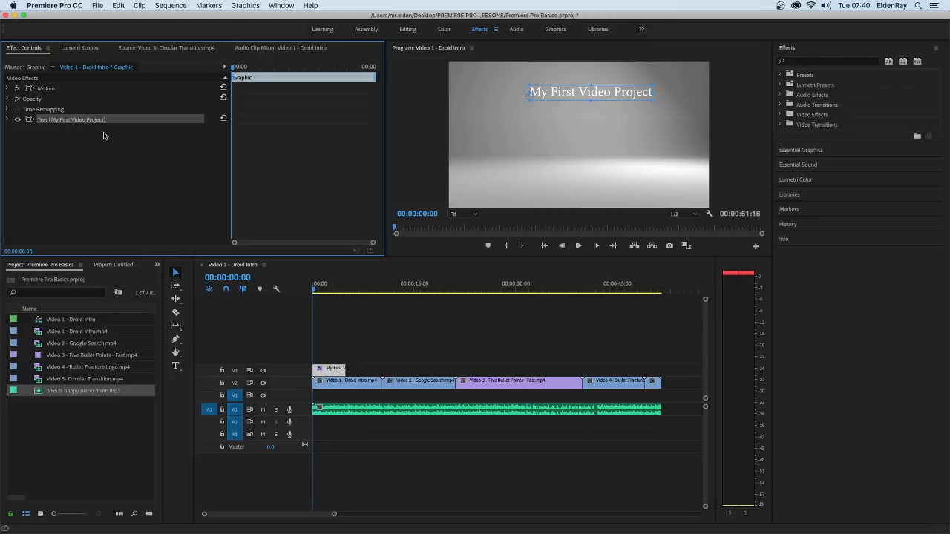
click(8, 120)
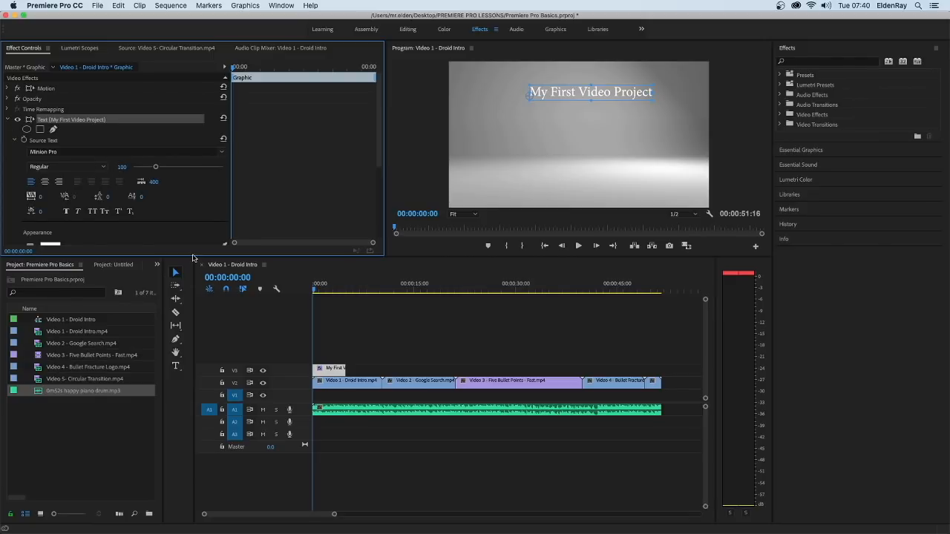
drag(193, 256, 193, 306)
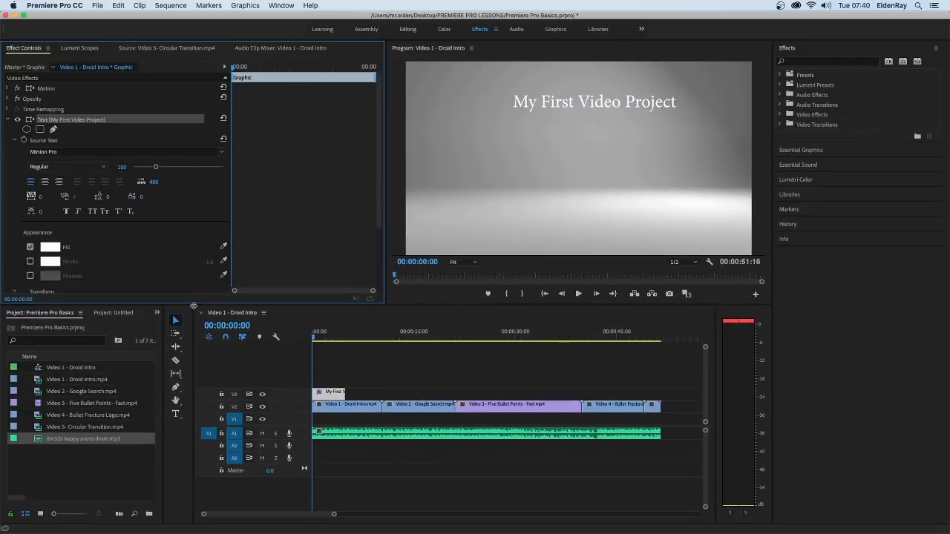
Change the title's font to Phosphate
scroll(112, 227, down, 1)
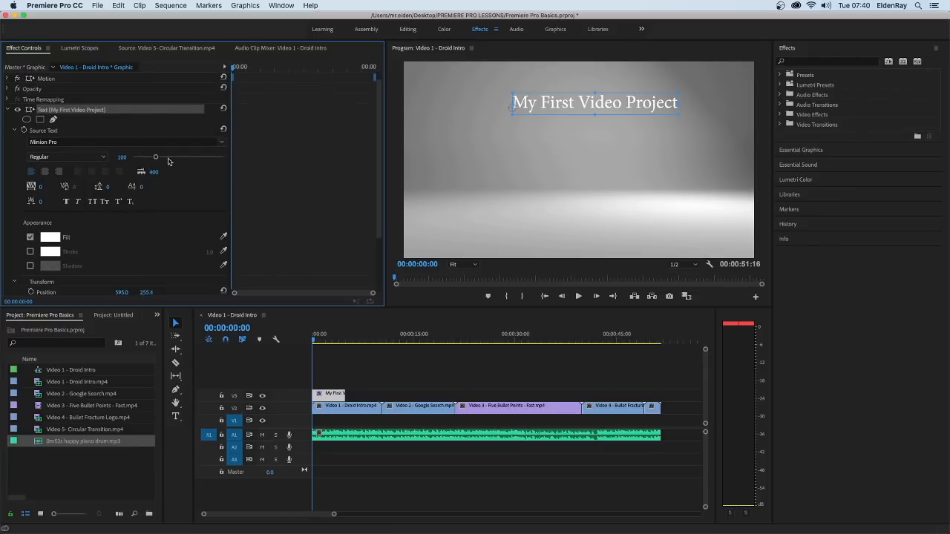
click(220, 143)
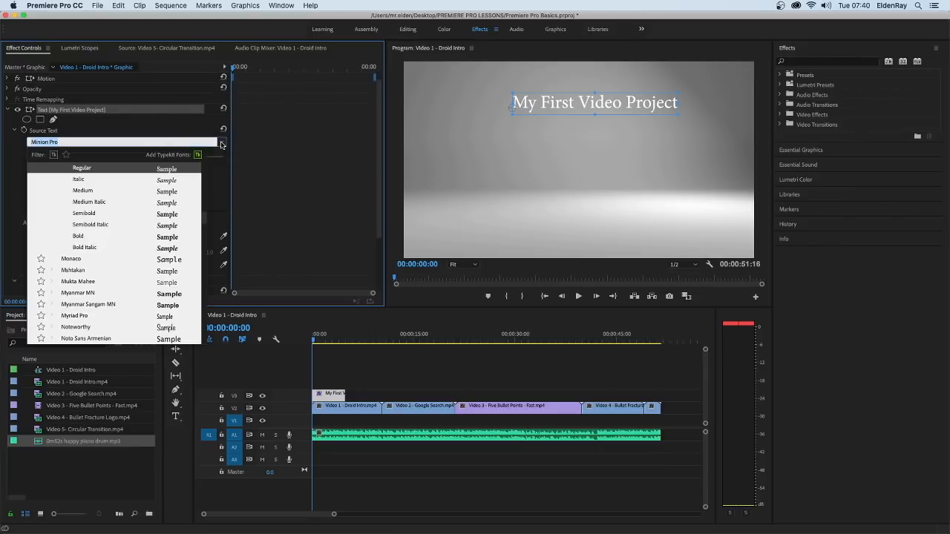
scroll(120, 241, down, 15)
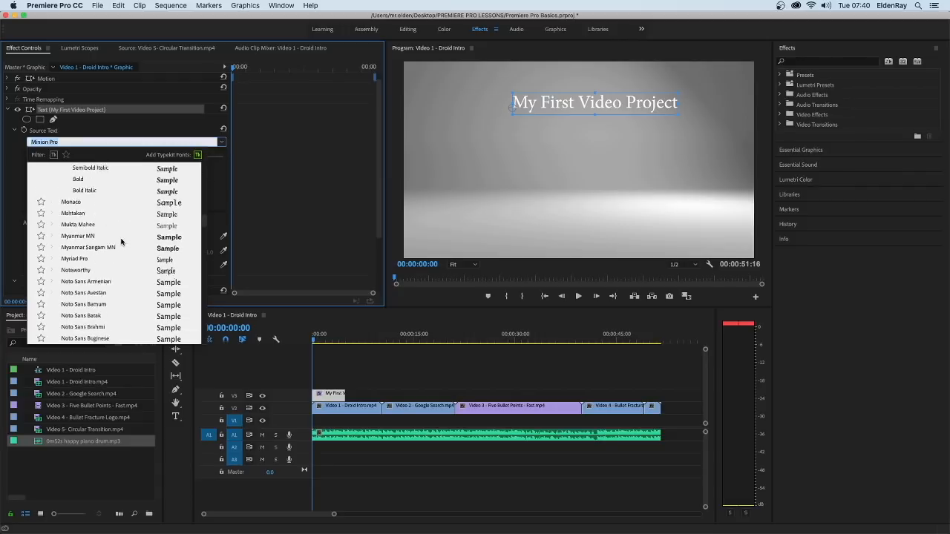
scroll(122, 240, down, 10)
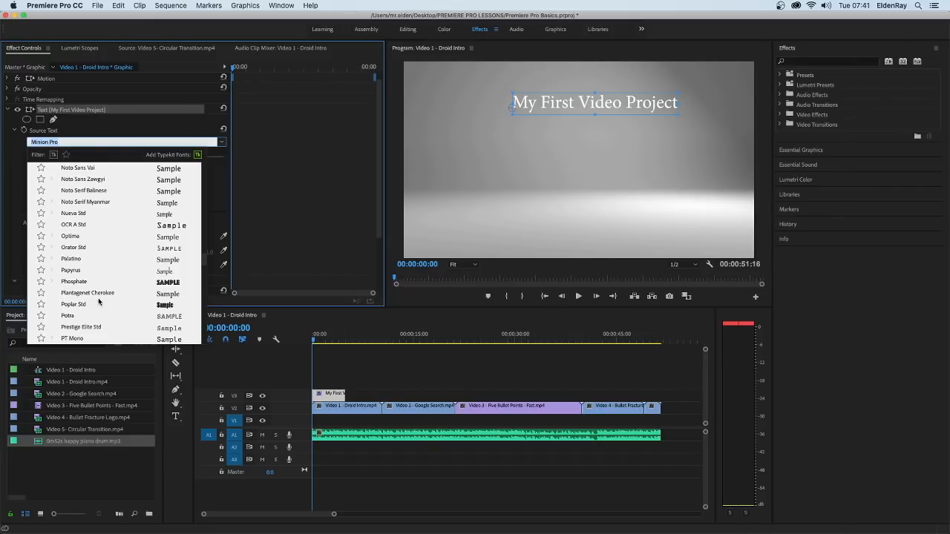
click(78, 282)
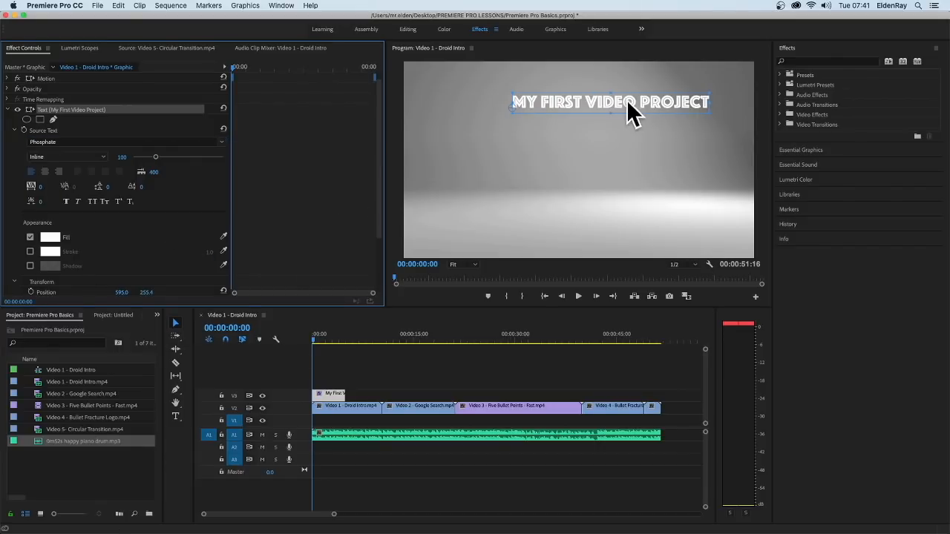
Enlarge the title to a scale of about 123 with font size 101 and move it to the middle of the frame
click(176, 324)
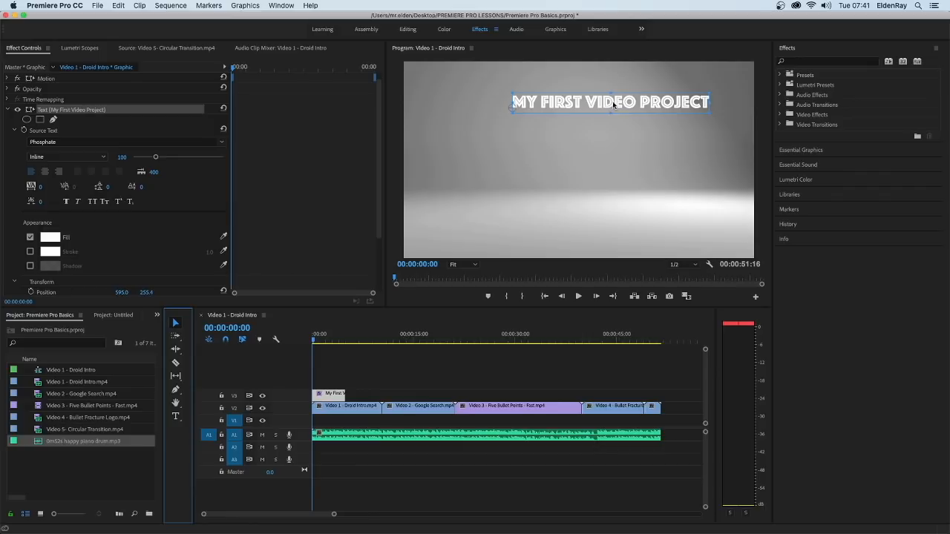
drag(577, 106, 549, 145)
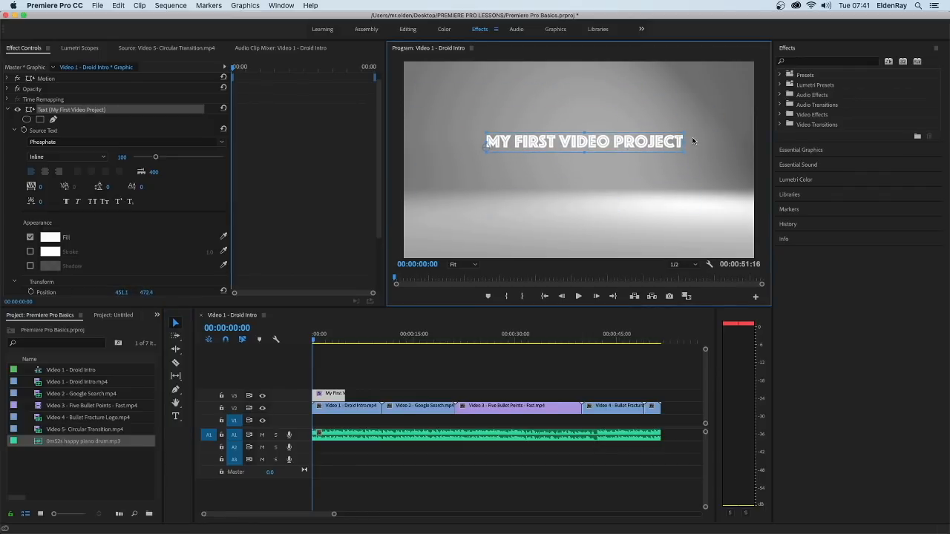
drag(684, 132, 728, 130)
drag(631, 146, 600, 160)
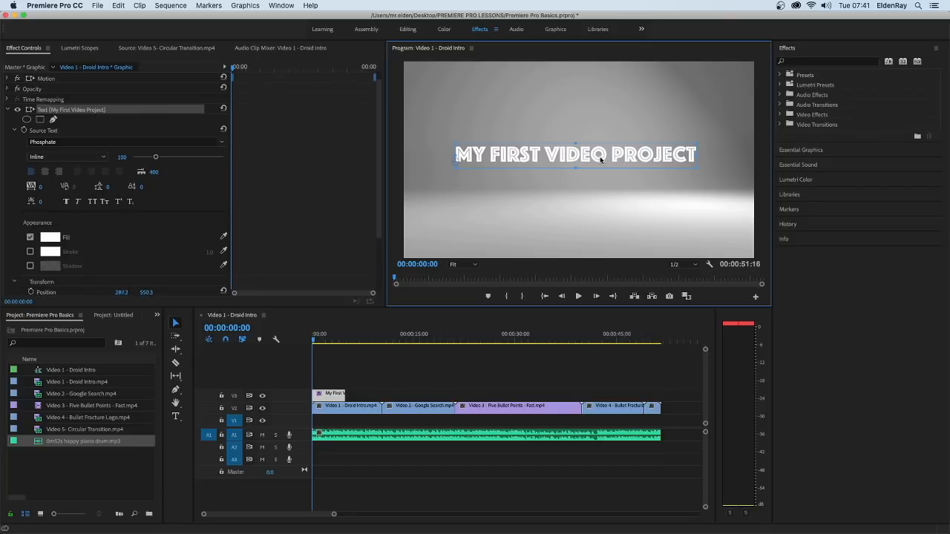
drag(599, 159, 601, 158)
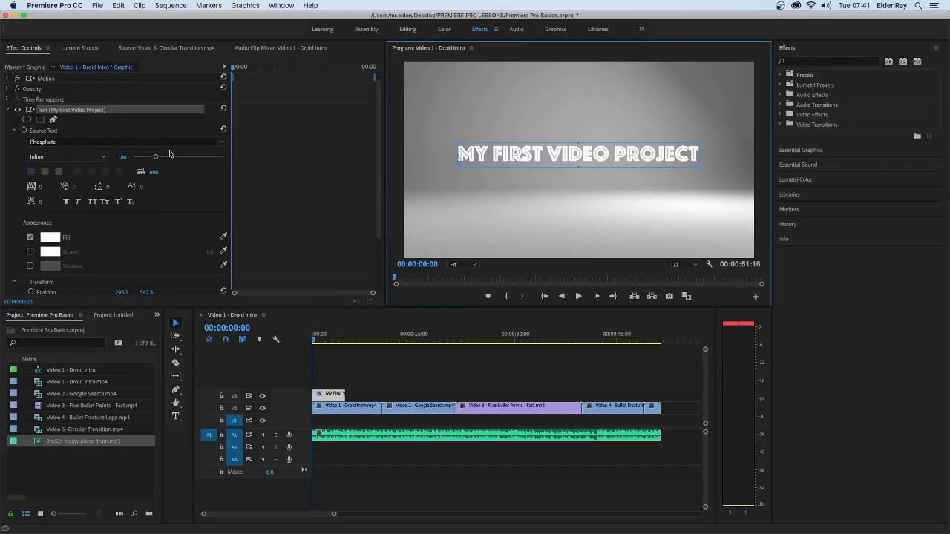
drag(156, 158, 156, 157)
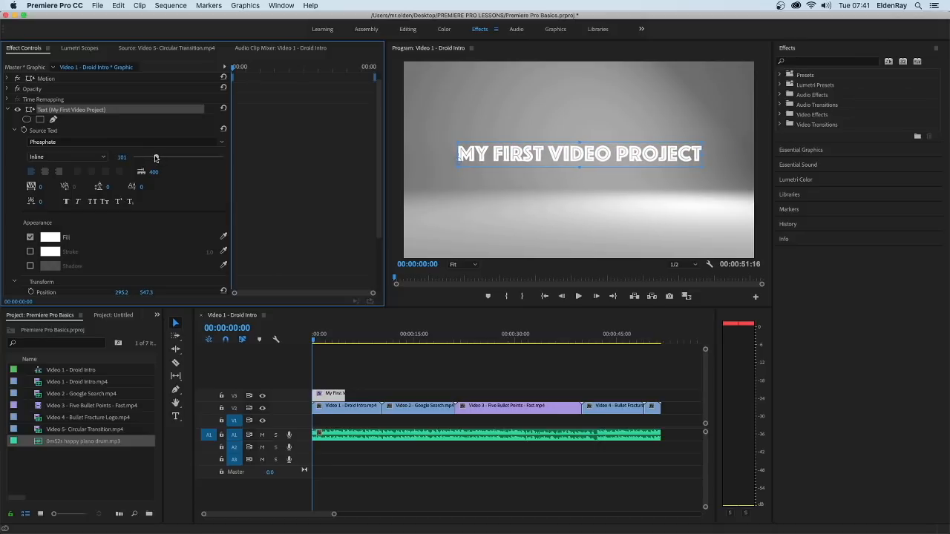
Try the Solid font style on the title and switch back to Inline
click(104, 158)
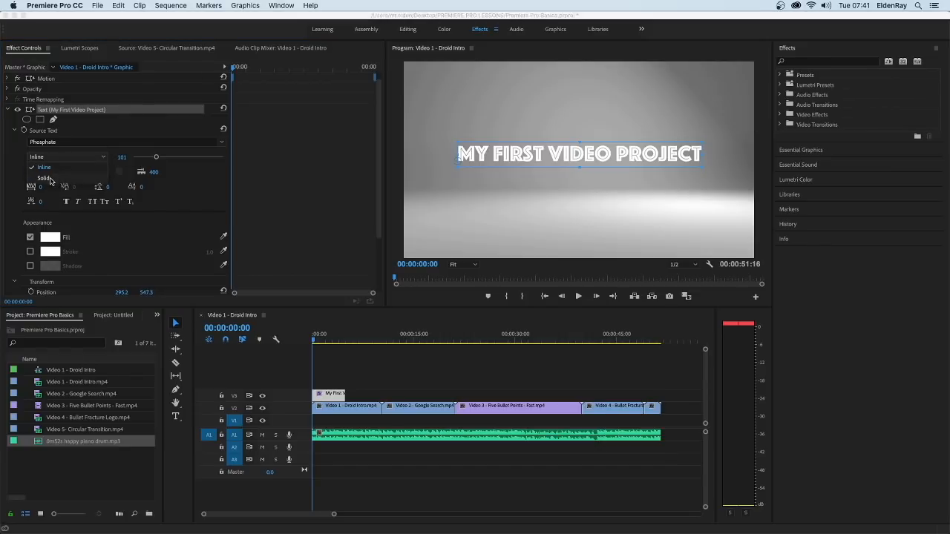
click(52, 178)
click(95, 159)
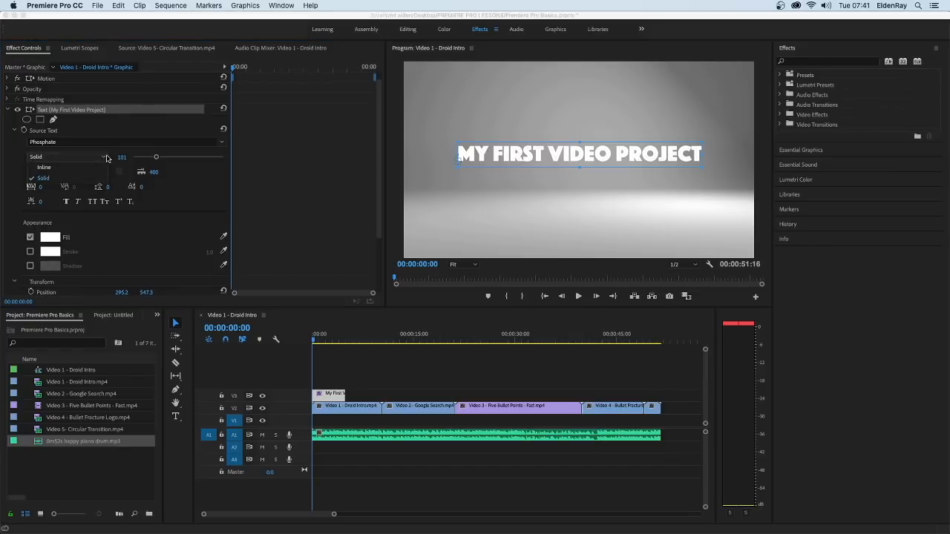
click(63, 166)
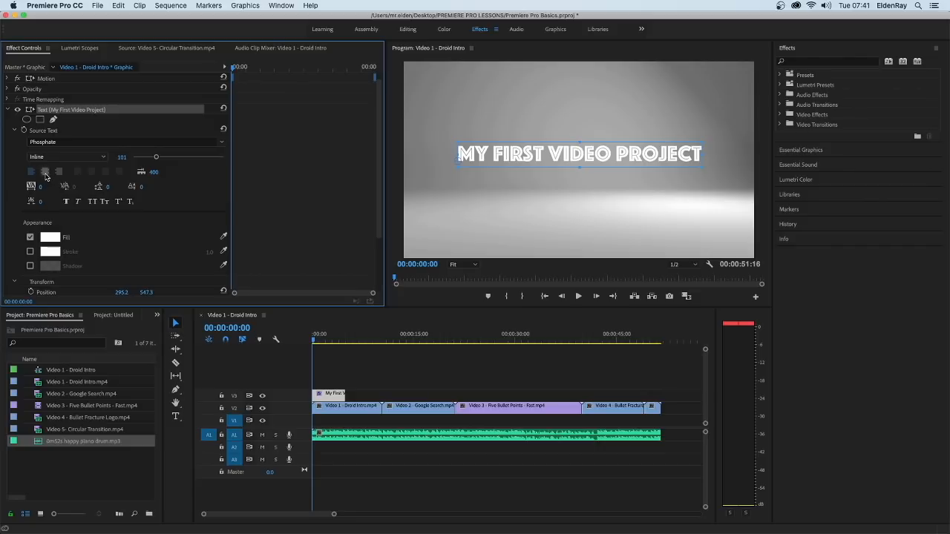
Centre-align the title text and reposition it in the middle of the frame at about 979, 558
click(45, 174)
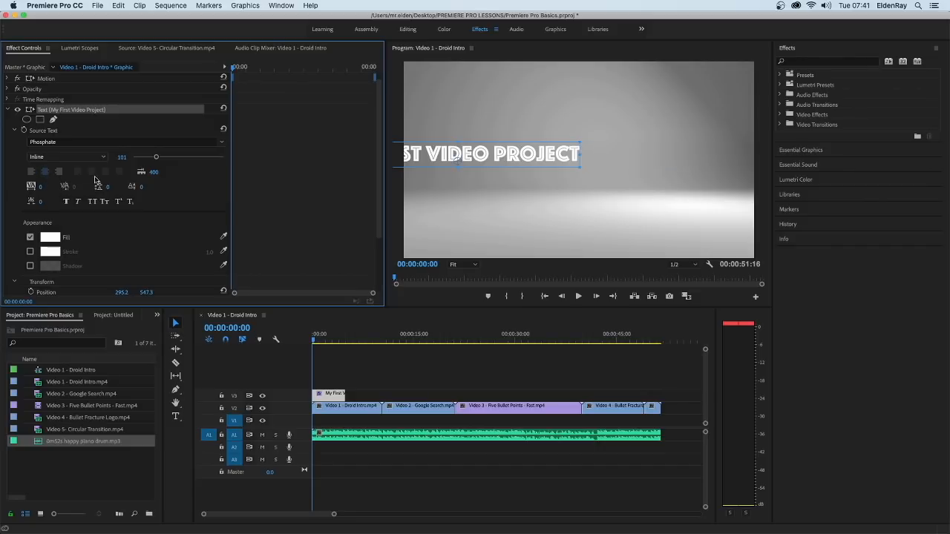
drag(458, 152, 582, 154)
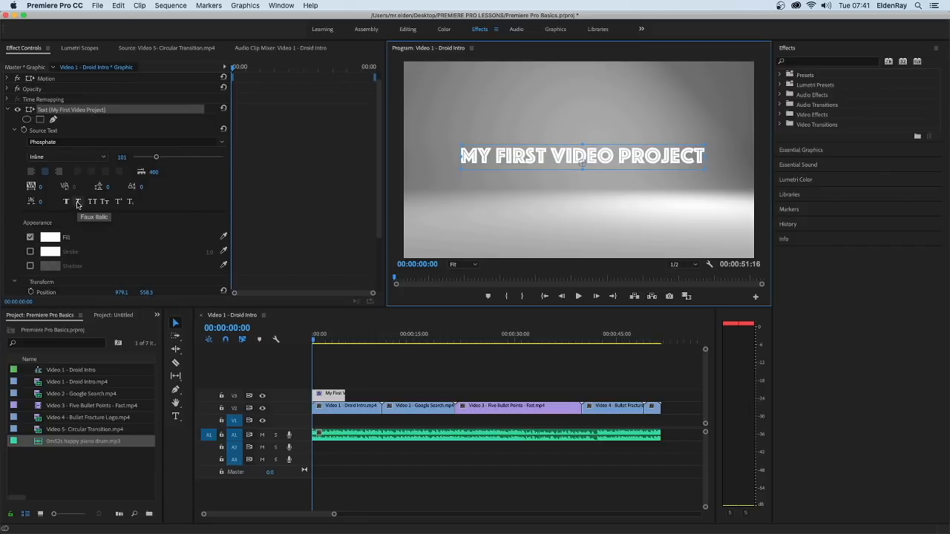
Try Faux Italic and Faux Bold on the title, and switch both off again
click(78, 201)
click(66, 202)
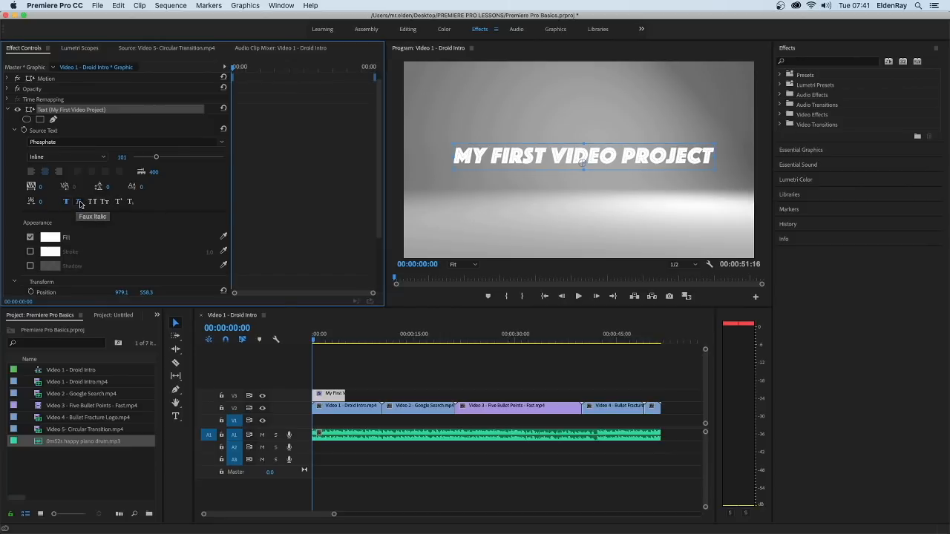
click(78, 202)
scroll(78, 236, down, 2)
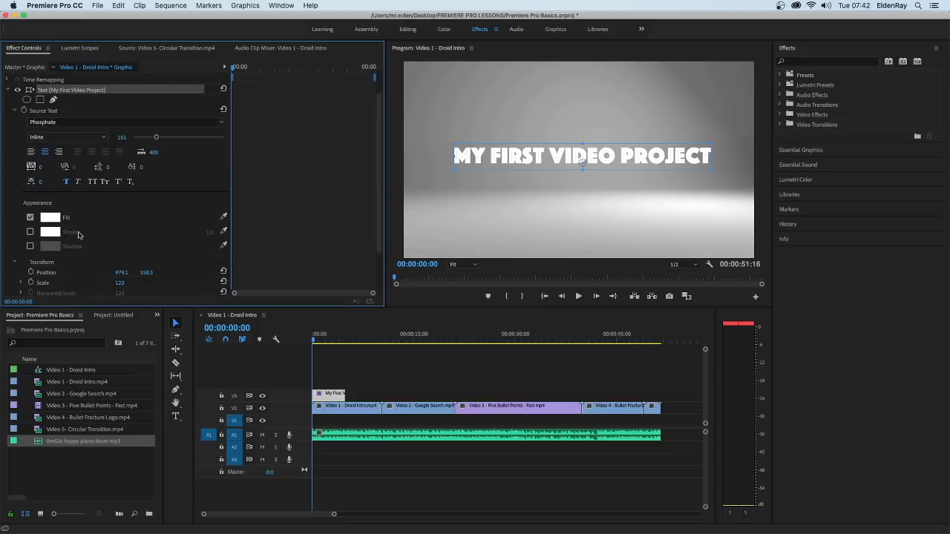
scroll(89, 238, down, 1)
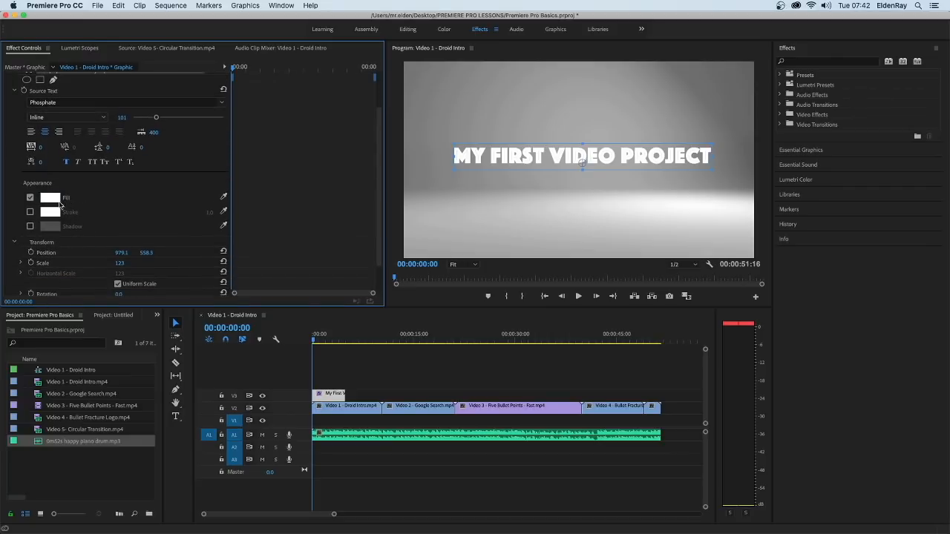
click(68, 163)
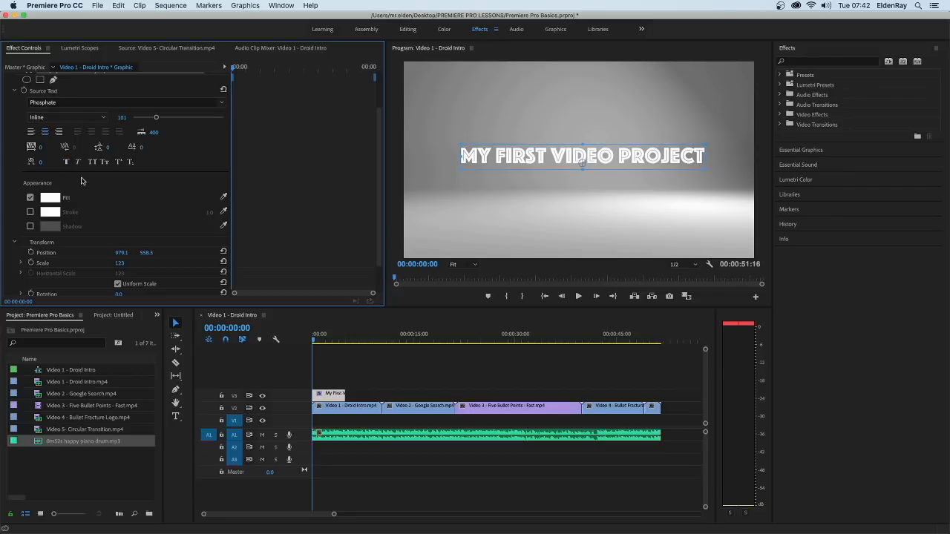
Change the title's fill colour to blue 1F4CFA
click(52, 198)
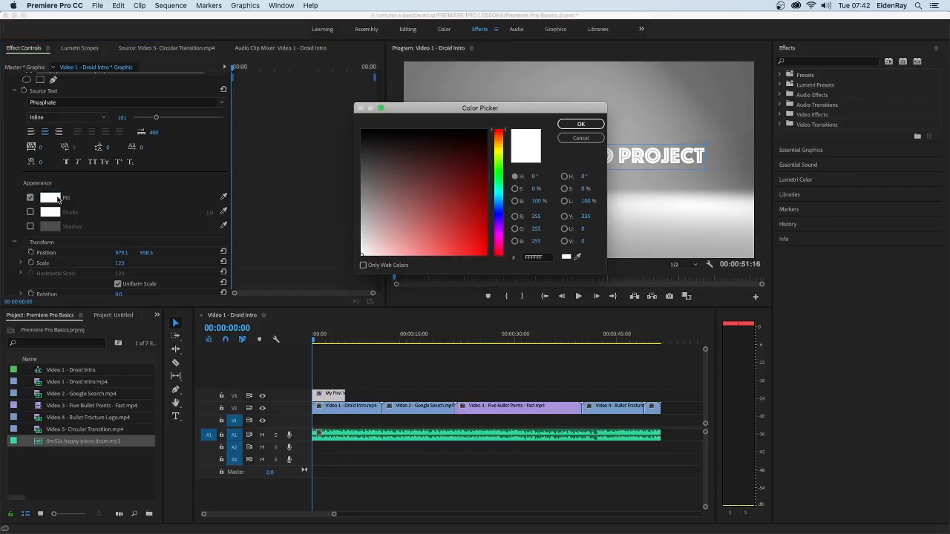
drag(440, 107, 302, 132)
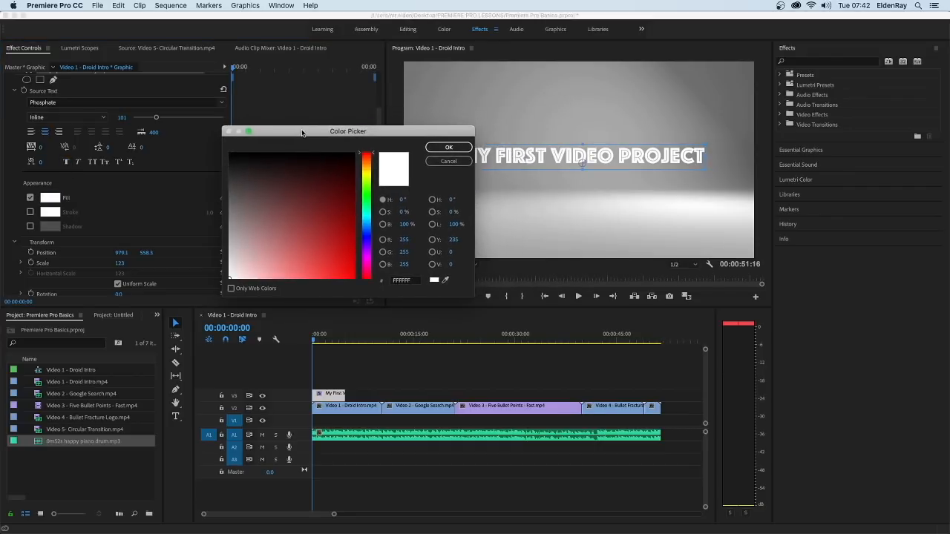
click(371, 237)
mouse_move(334, 252)
mouse_down()
mouse_move(322, 255)
mouse_move(342, 274)
mouse_move(338, 255)
mouse_move(336, 270)
mouse_move(347, 273)
mouse_move(339, 277)
mouse_up()
click(368, 233)
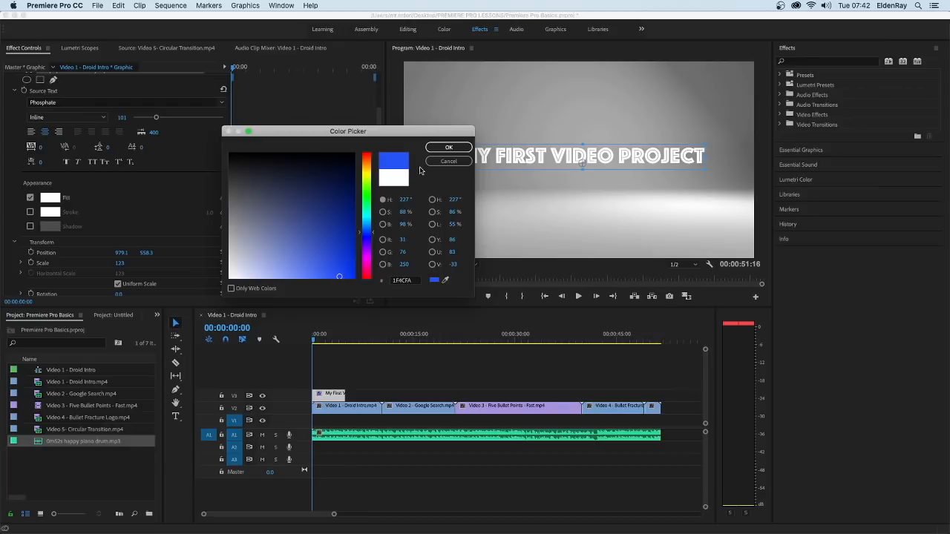
click(438, 149)
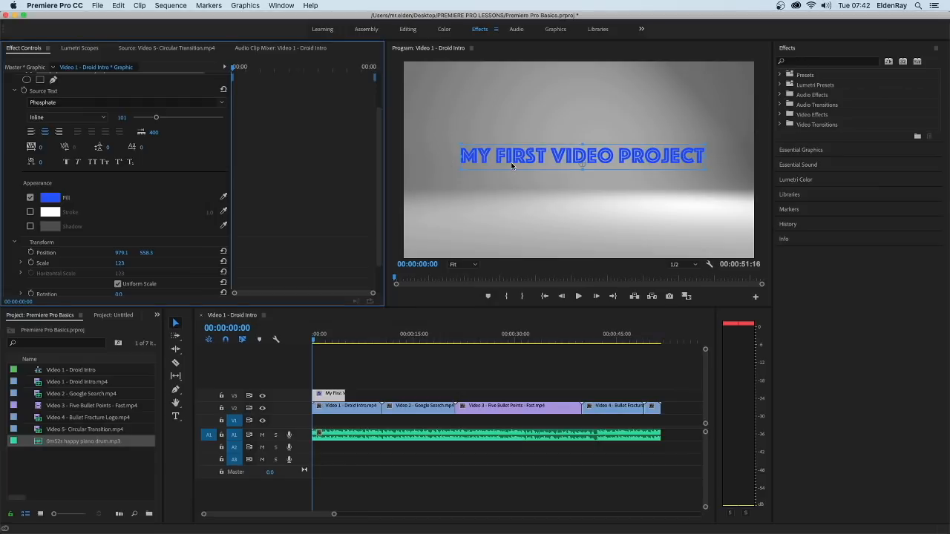
Enable a stroke on the title and set its colour to bright yellow F2FF03
click(29, 211)
click(59, 212)
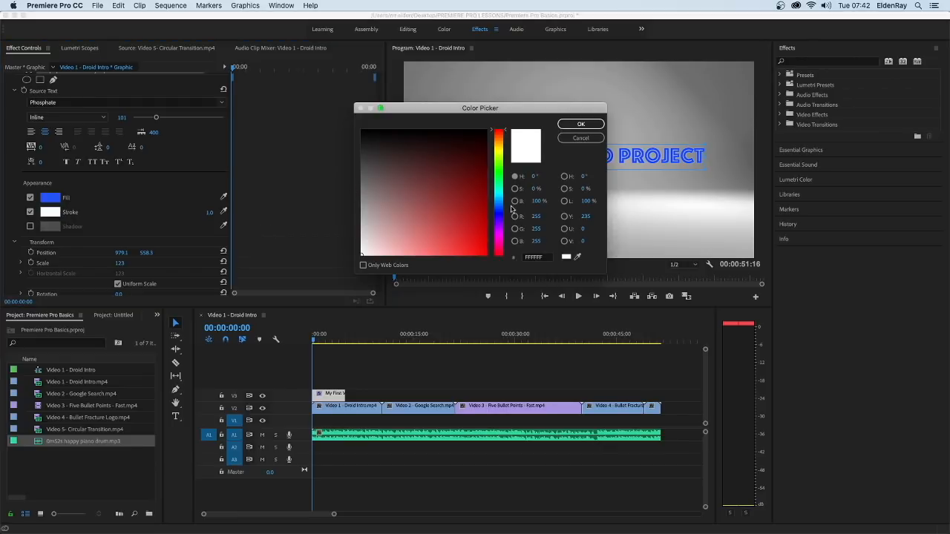
click(499, 151)
drag(468, 219, 486, 255)
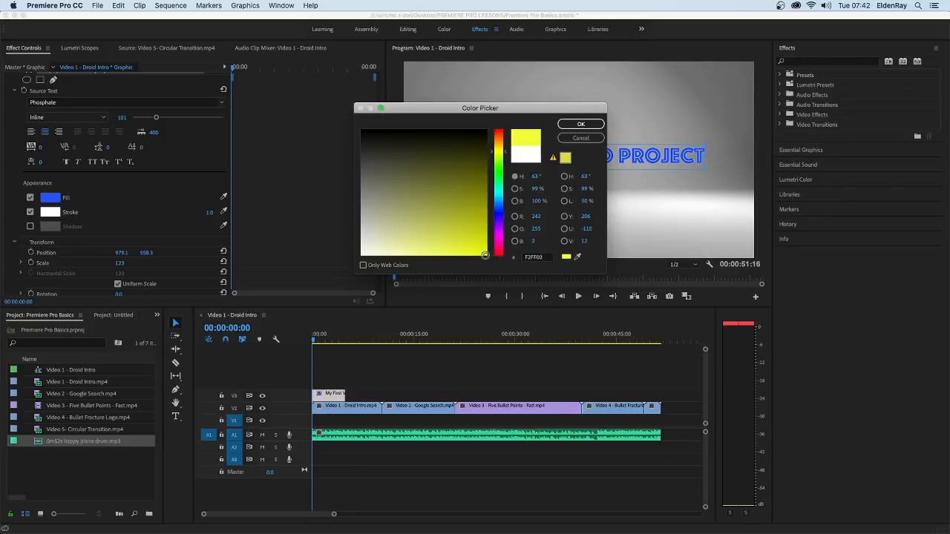
click(573, 124)
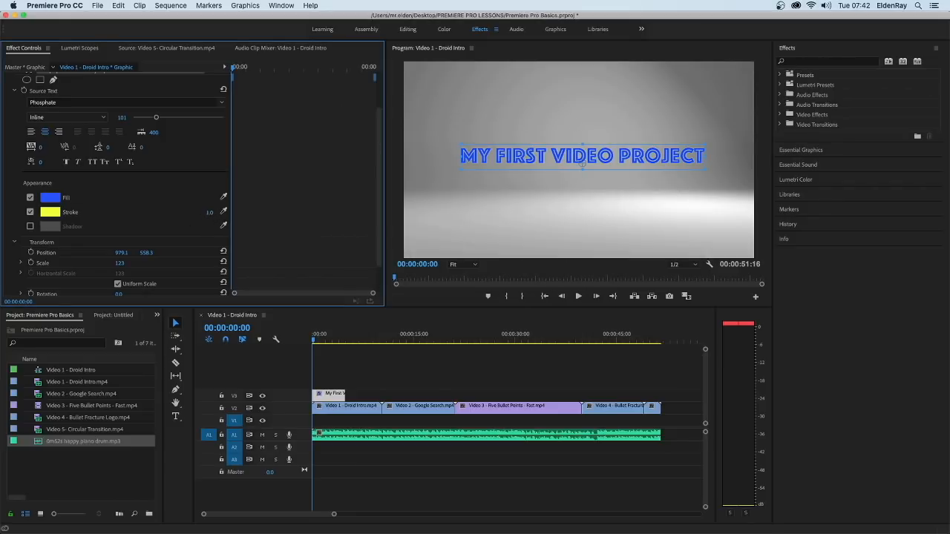
Set the title's stroke width to 3
drag(209, 213, 245, 213)
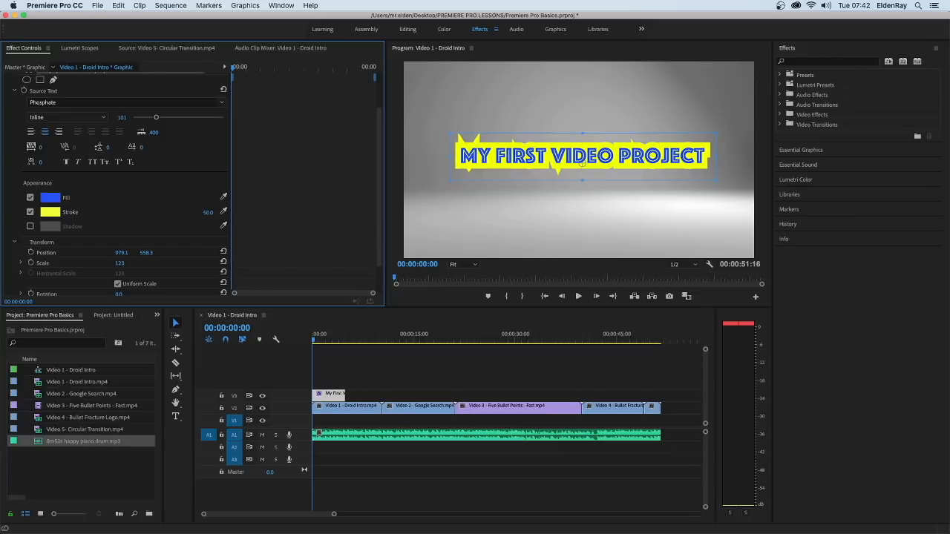
click(209, 213)
text(3)
key(Return)
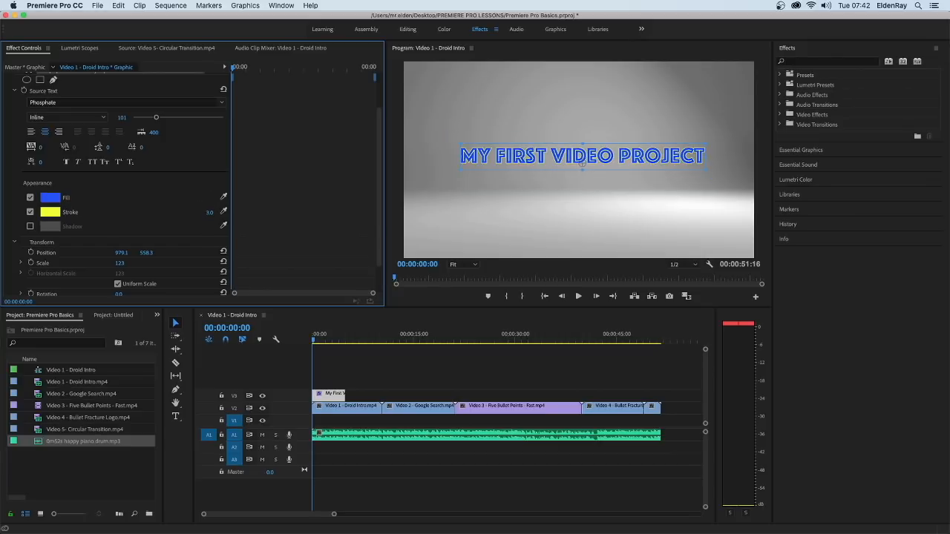
Enable a shadow on the title in dark grey 3F3F3F
click(30, 228)
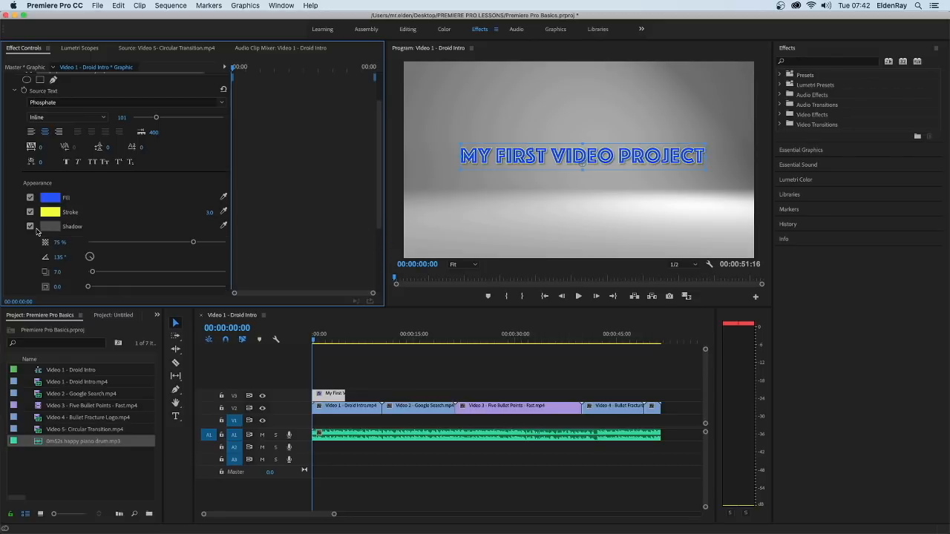
click(51, 227)
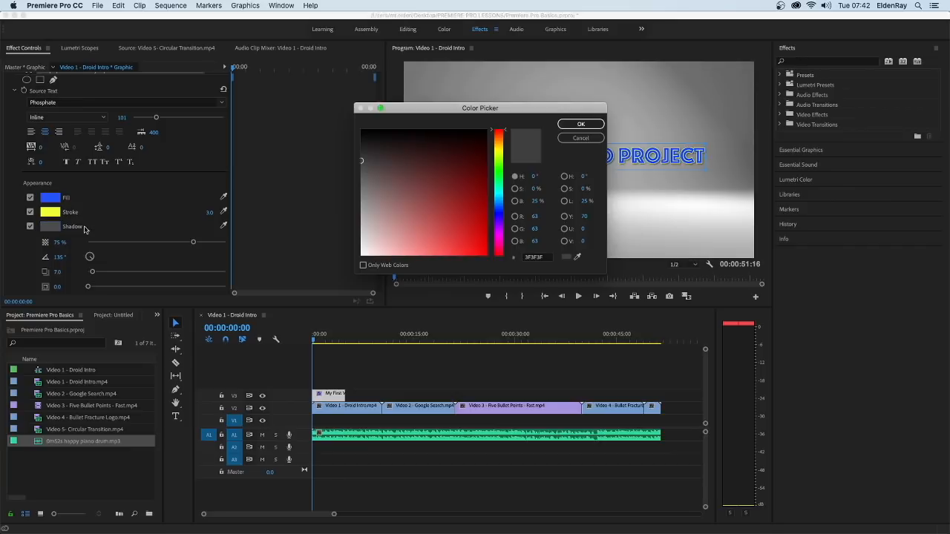
click(583, 124)
scroll(149, 245, down, 5)
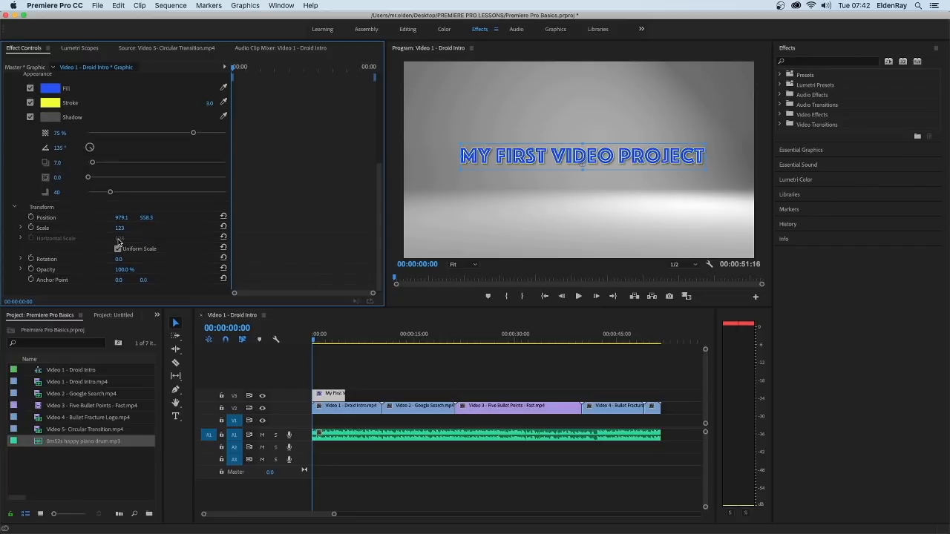
scroll(115, 236, up, 5)
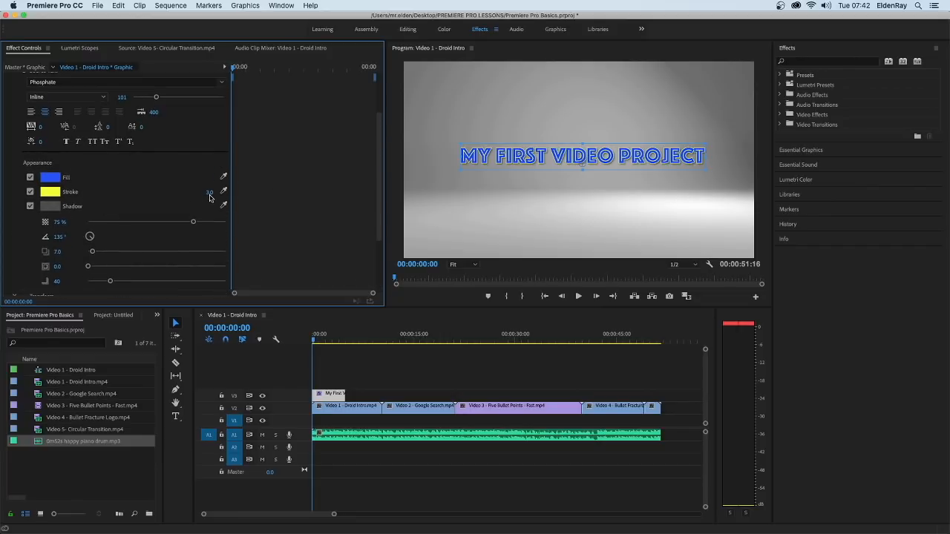
scroll(123, 204, down, 5)
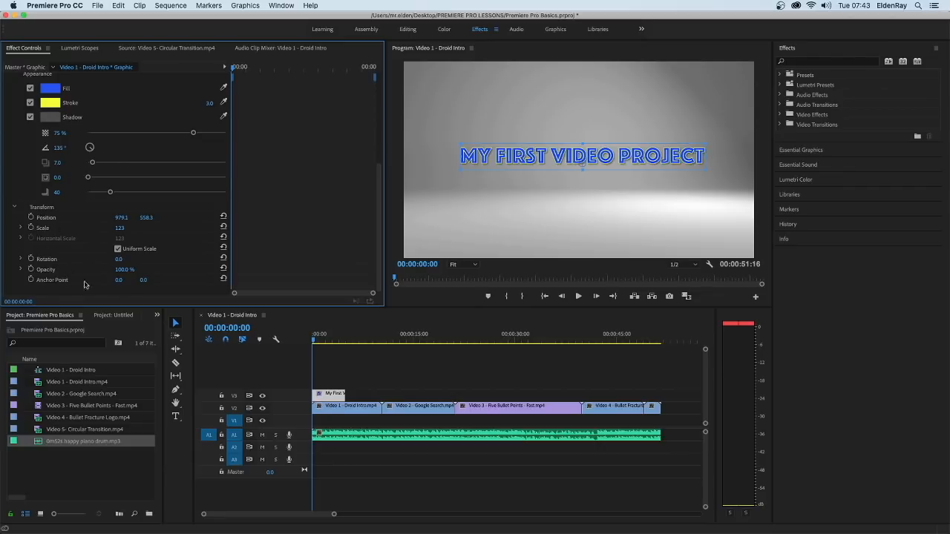
scroll(95, 236, up, 5)
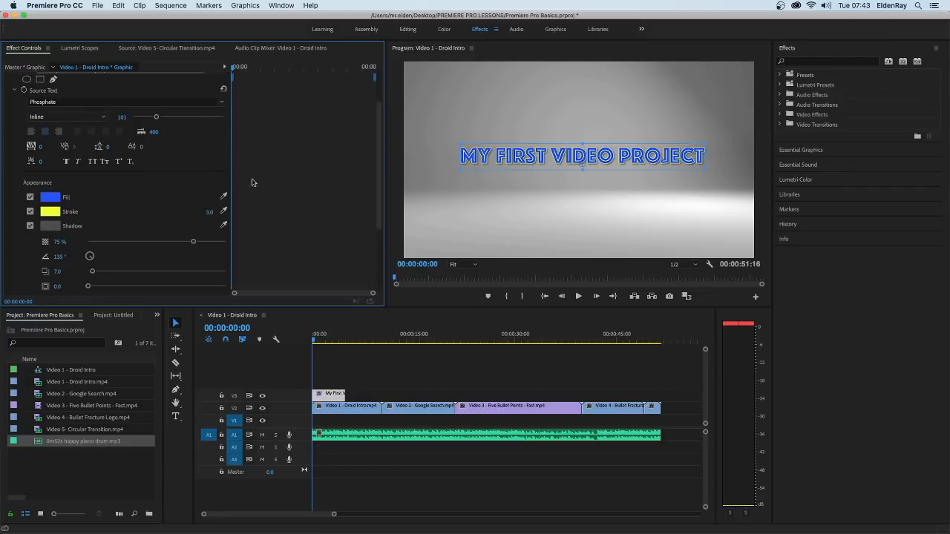
scroll(105, 160, up, 3)
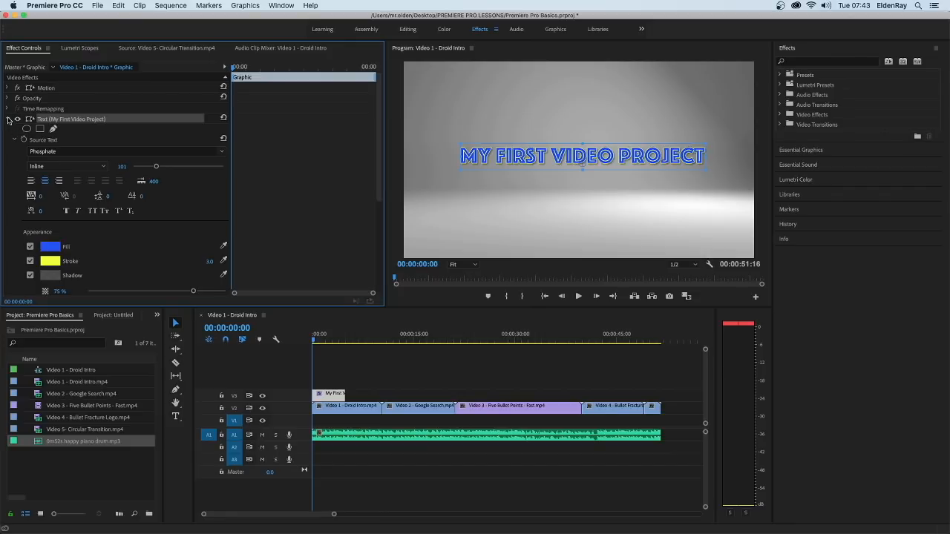
Move the "My First Video Project" title slightly down and to the right within the video frame
click(9, 119)
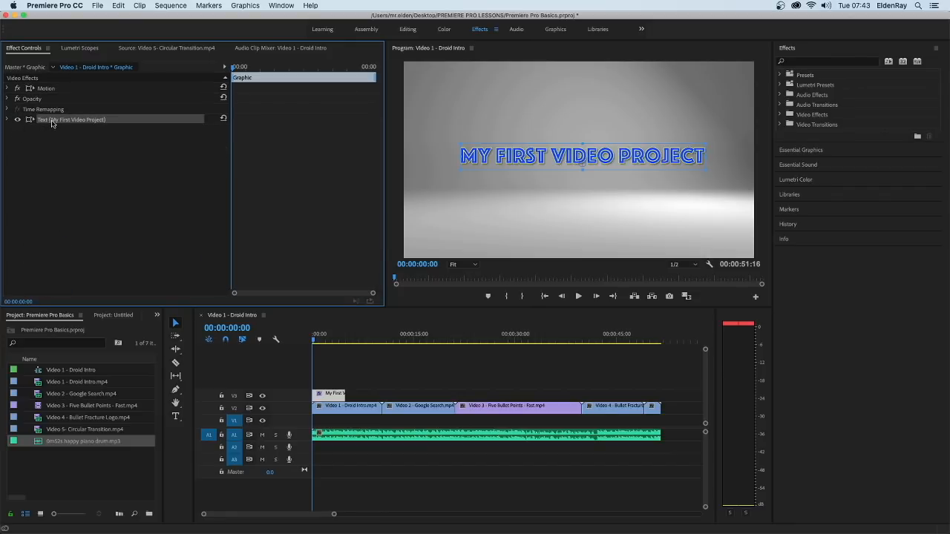
drag(558, 160, 564, 170)
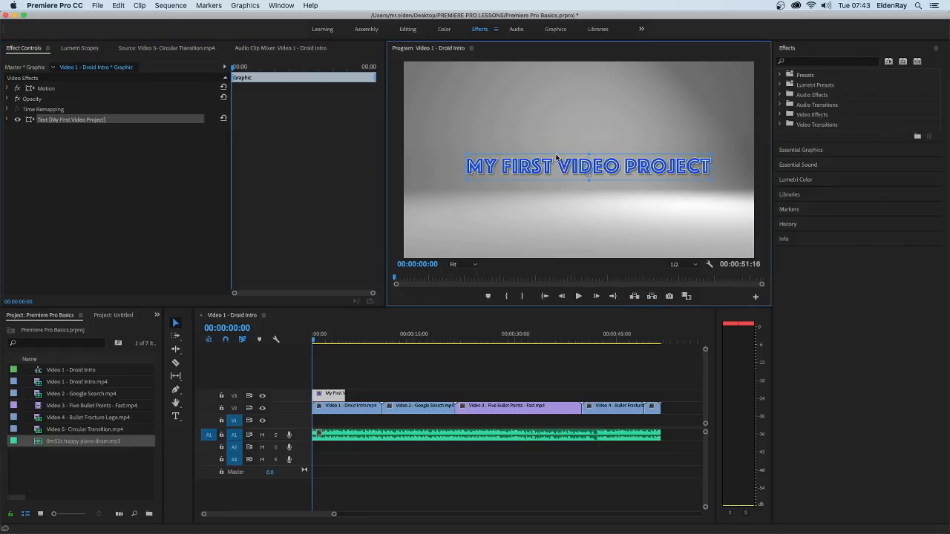
Turn on Scale keyframing for the title, placing one keyframe near the clip's end and a 102.5 keyframe at its start
click(7, 88)
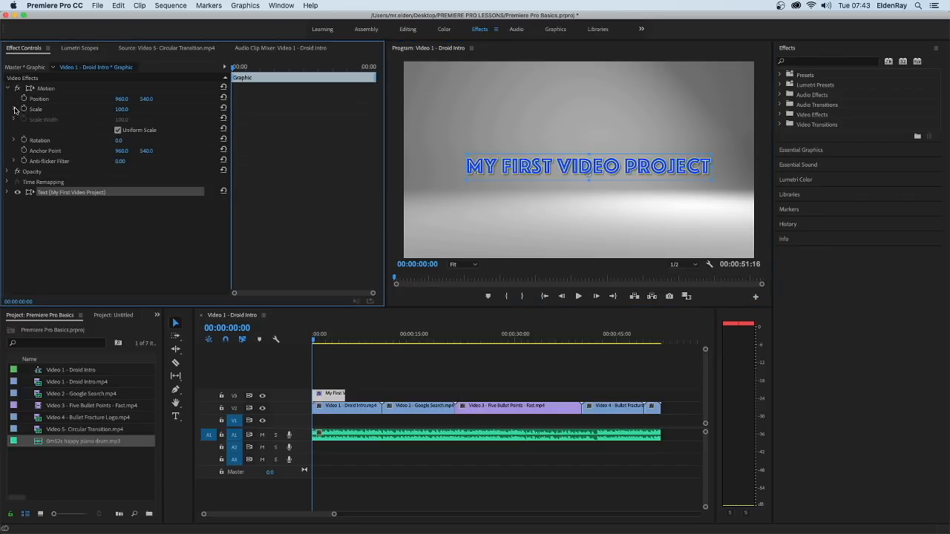
click(14, 110)
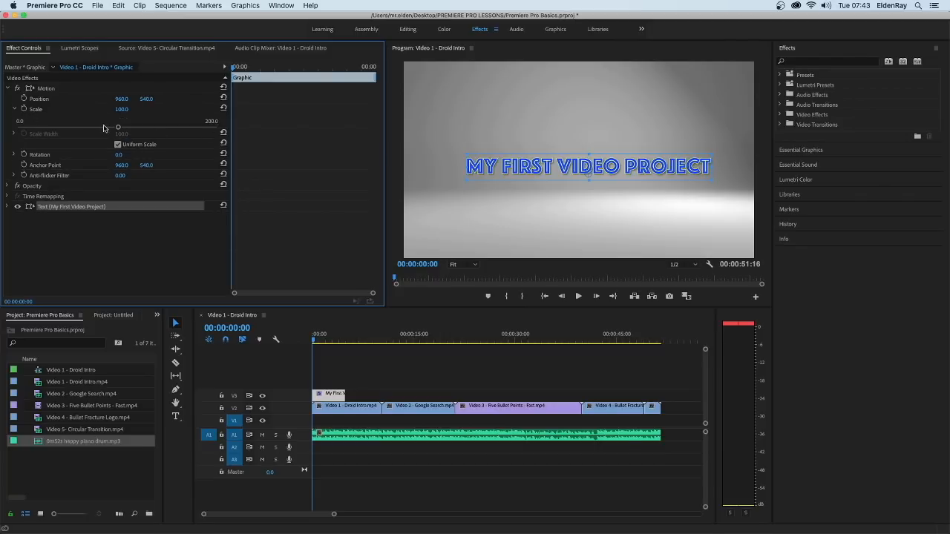
click(23, 110)
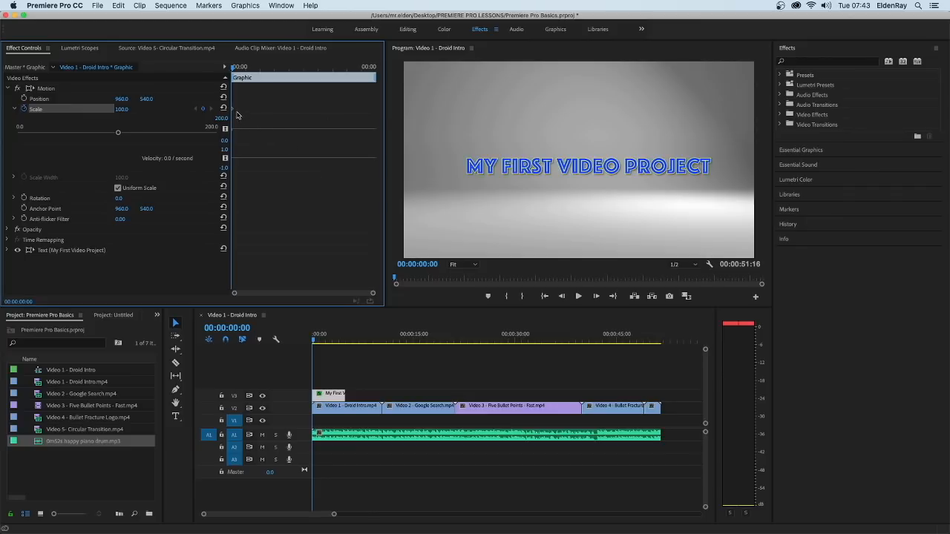
drag(233, 112, 366, 111)
drag(118, 133, 120, 135)
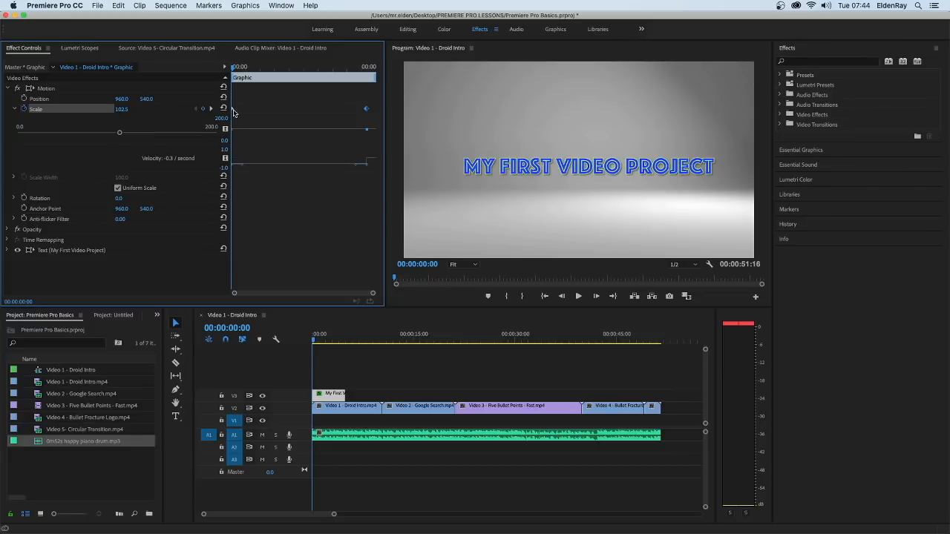
Arrange three Scale keyframes across the title clip: one just after its start, one near the middle and one near the end
drag(233, 111, 241, 111)
drag(240, 109, 301, 109)
mouse_move(233, 111)
mouse_down()
mouse_move(250, 112)
mouse_move(242, 112)
mouse_up()
drag(300, 109, 299, 111)
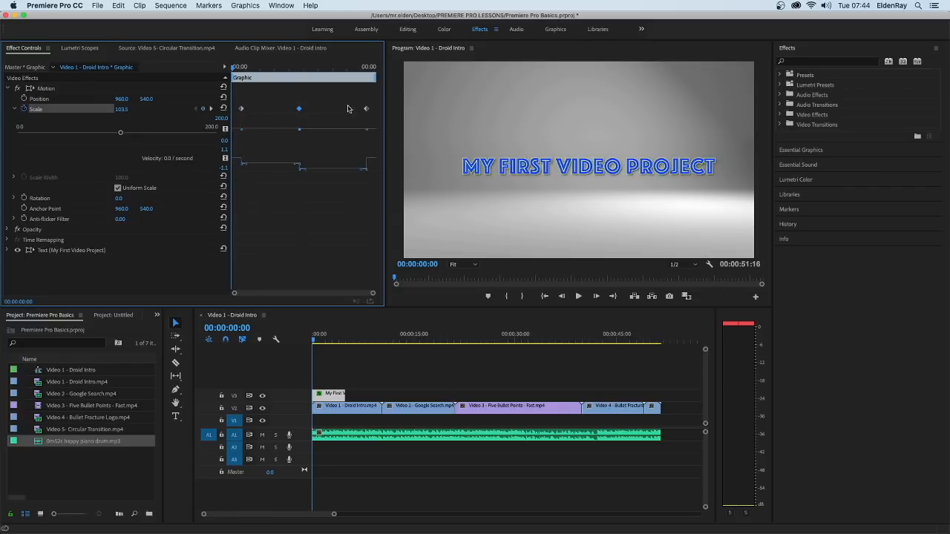
drag(365, 110, 366, 111)
Raise the middle Scale keyframe so the title grows and shrinks, and smooth the scaling by adjusting the velocity curve
click(299, 109)
drag(302, 131, 301, 126)
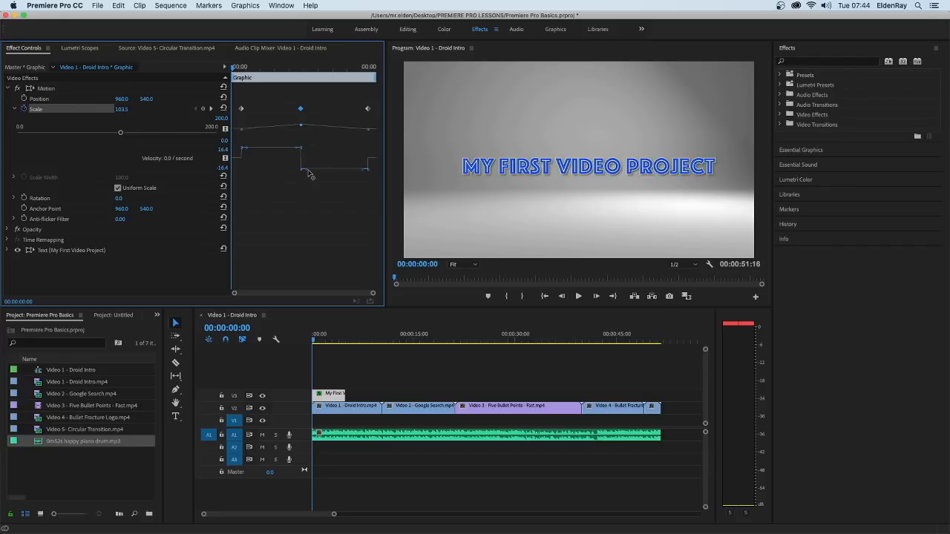
drag(308, 174, 286, 148)
click(369, 166)
Preview the title's scale animation across the clip, ending at 00:00:01:08
key(space)
drag(237, 69, 369, 74)
drag(374, 77, 270, 76)
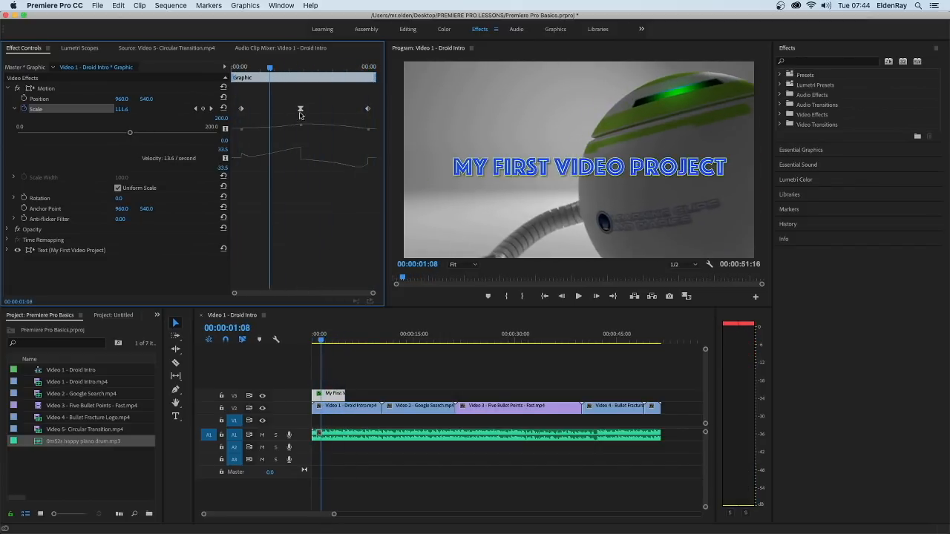
Raise the middle Scale keyframe further and shift the enlarged title slightly left to keep it inside the frame
drag(300, 125, 301, 121)
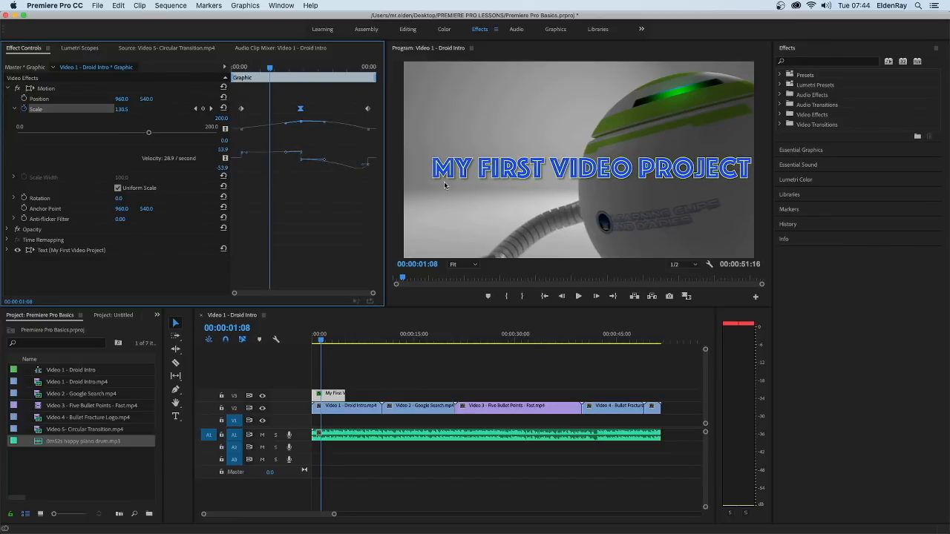
drag(541, 170, 531, 169)
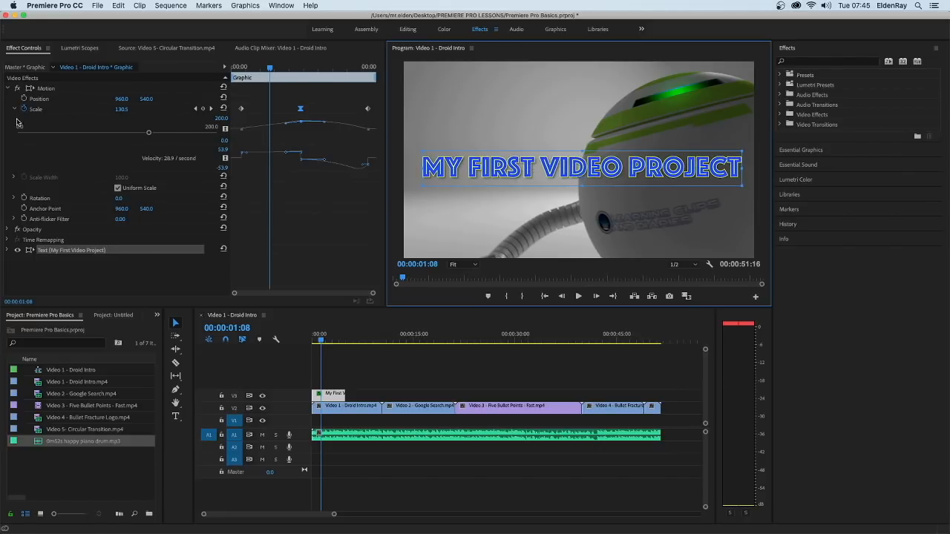
click(13, 109)
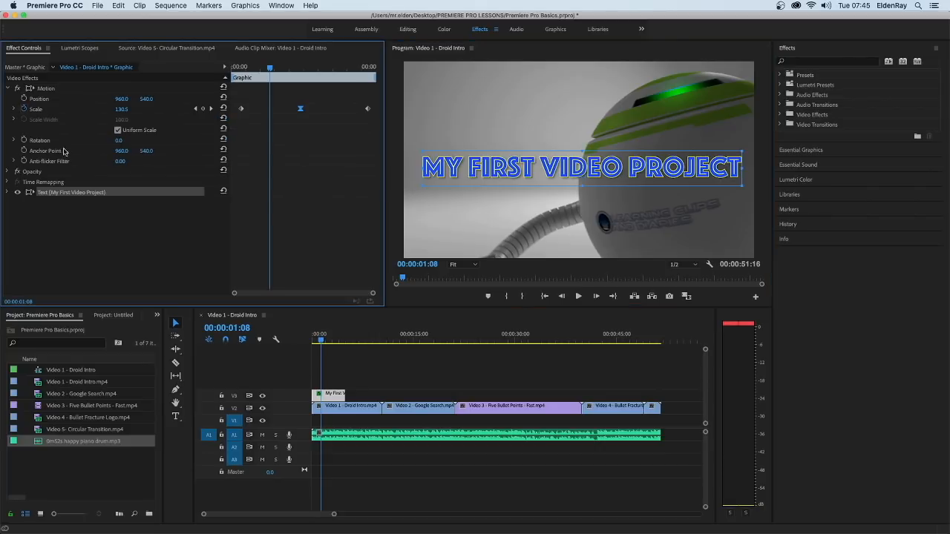
click(13, 140)
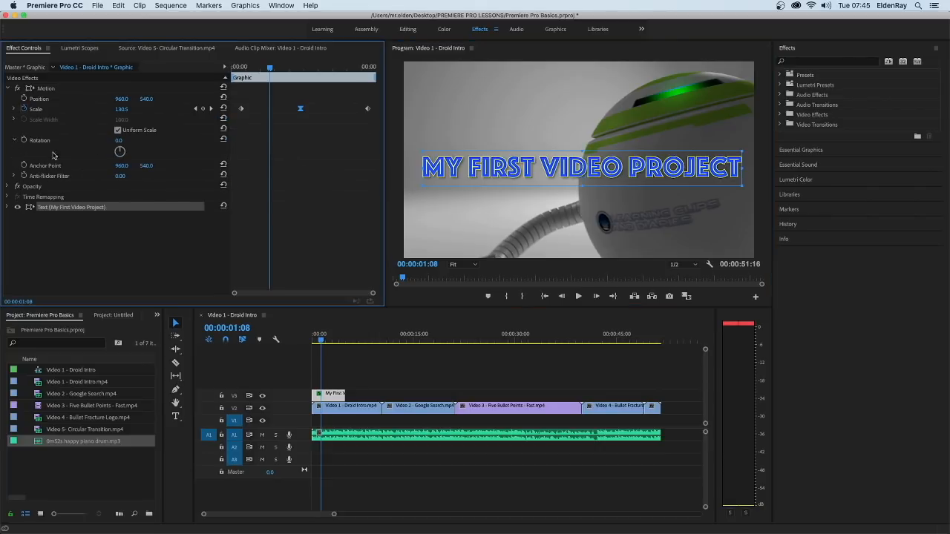
click(14, 141)
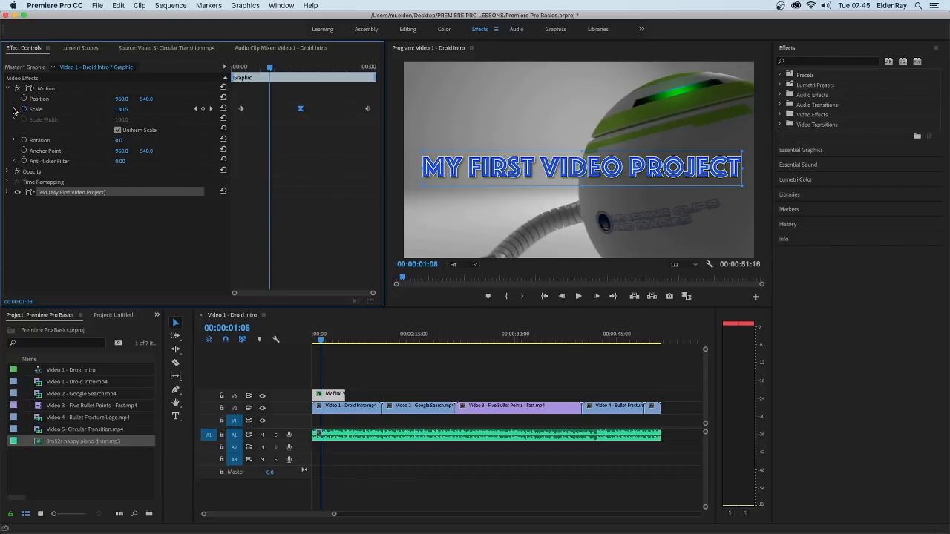
click(14, 110)
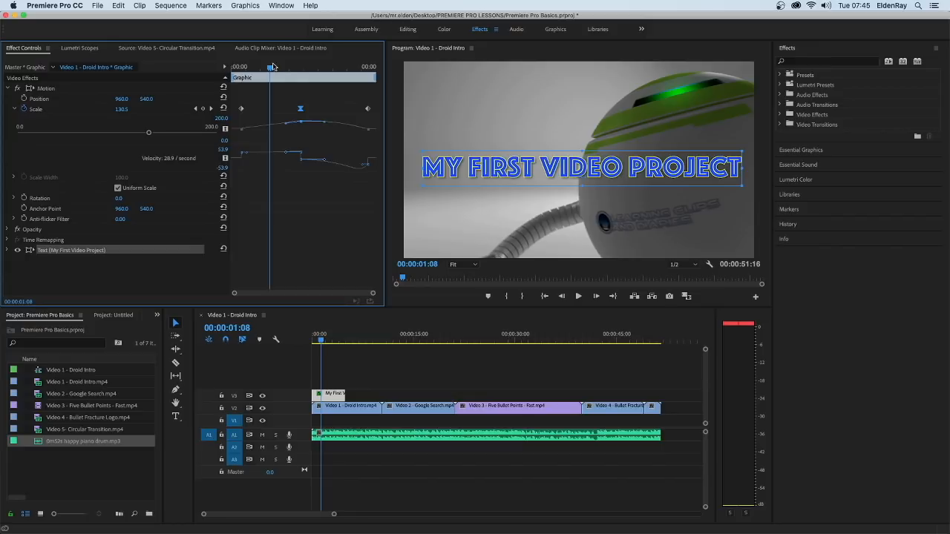
Go to 00:00:03:22 and nudge the enlarged title slightly left so it sits centred in the frame
drag(270, 68, 343, 69)
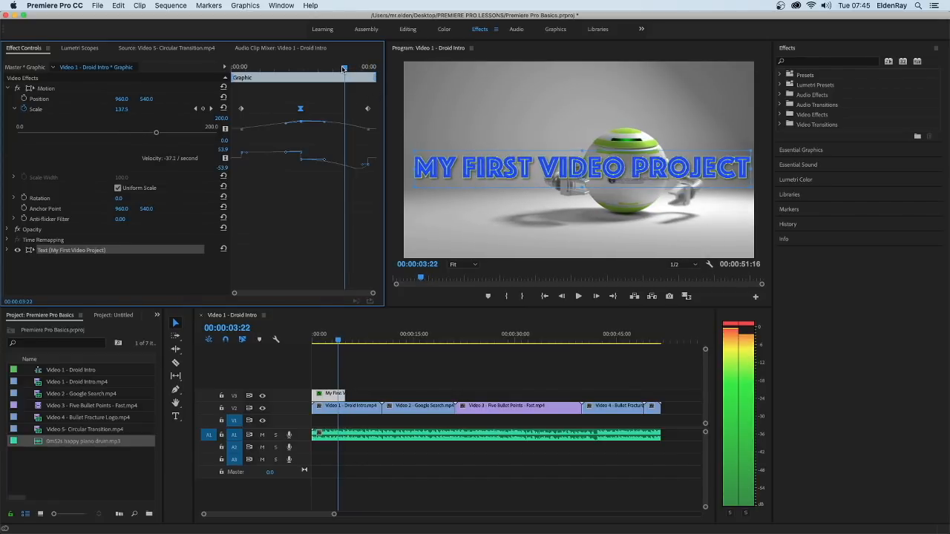
click(547, 171)
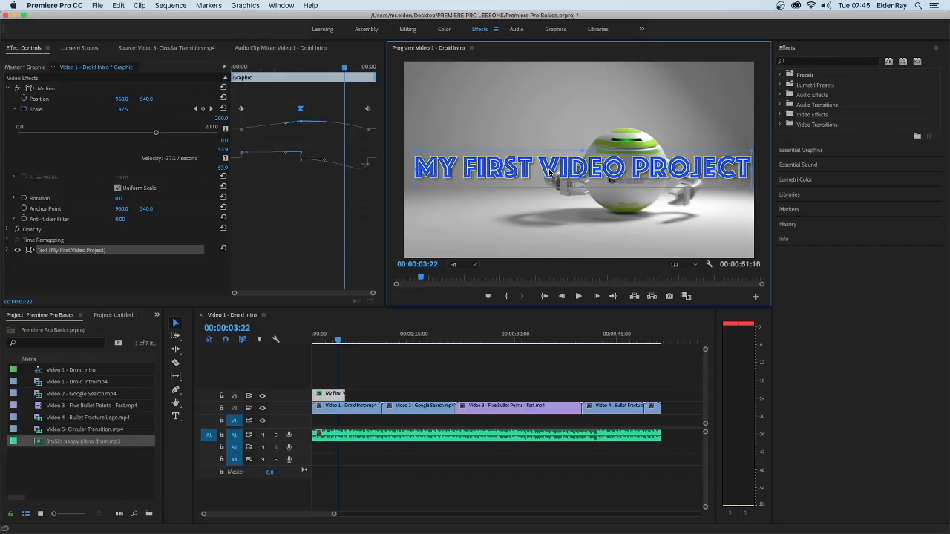
drag(547, 171, 545, 172)
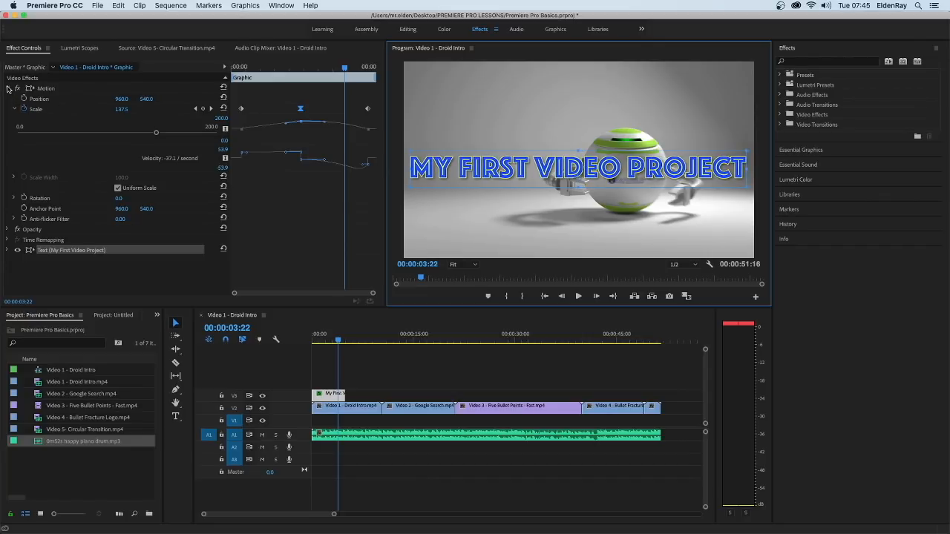
click(7, 89)
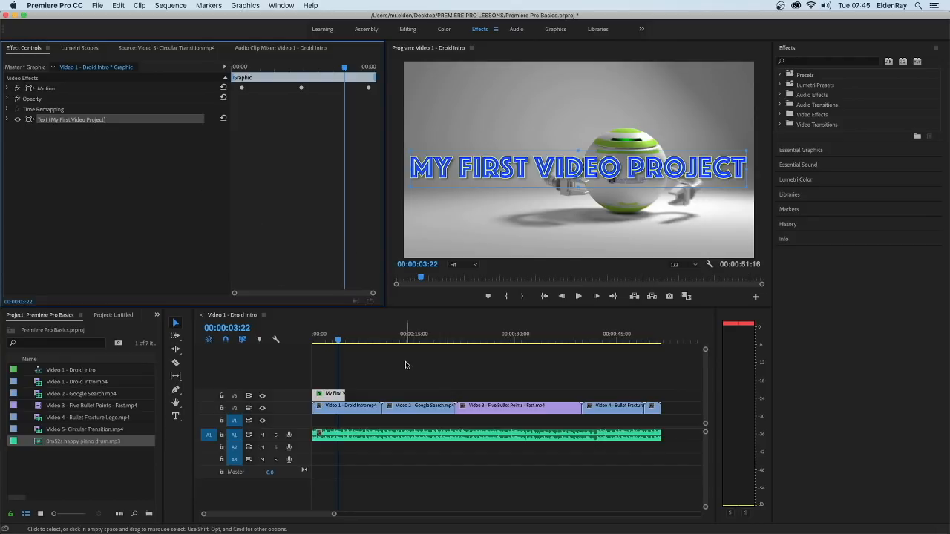
Play the sequence from the beginning and check the title animation, including its final moments around 00:00:04:06
drag(337, 340, 304, 341)
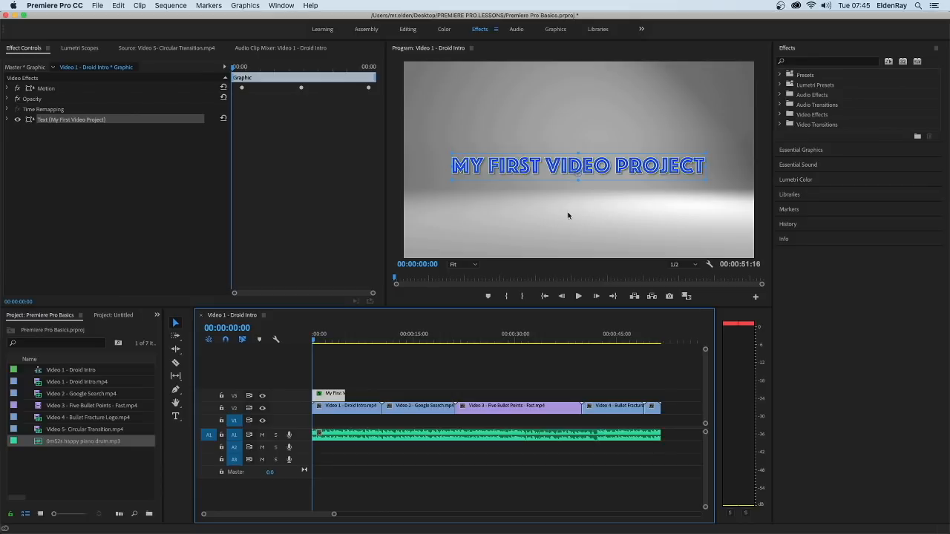
click(39, 142)
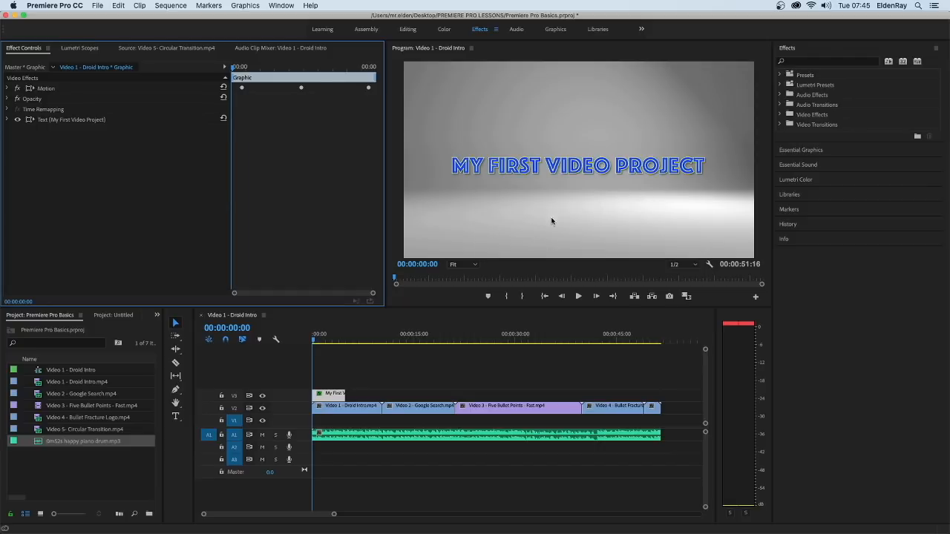
click(563, 243)
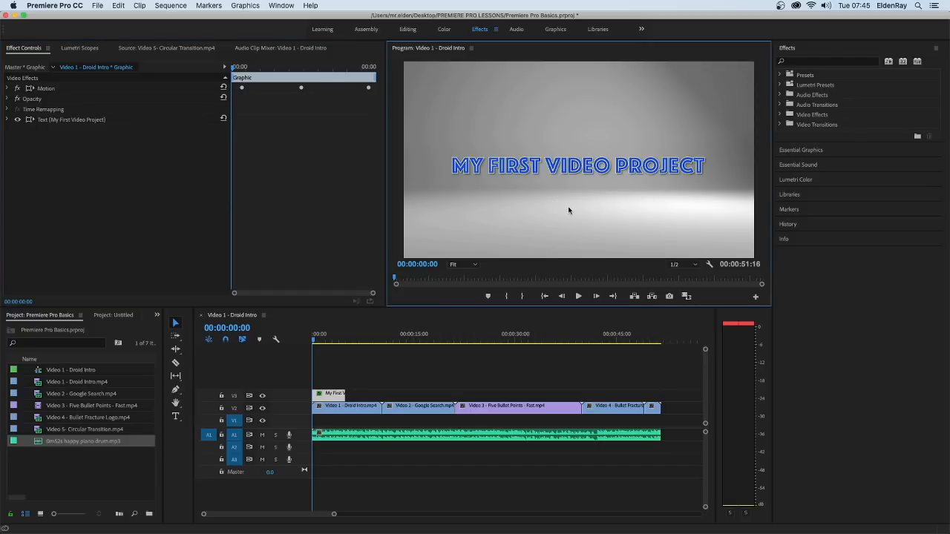
click(578, 296)
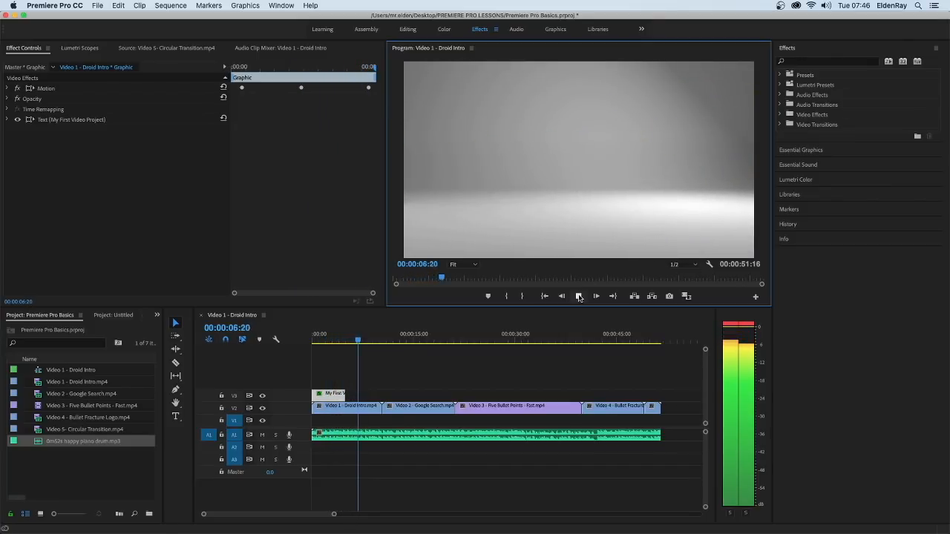
click(578, 296)
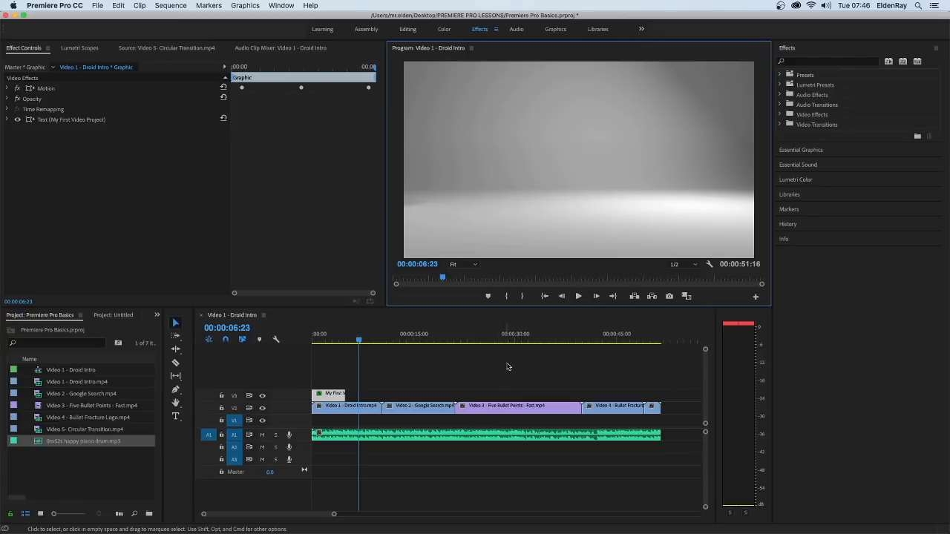
click(342, 341)
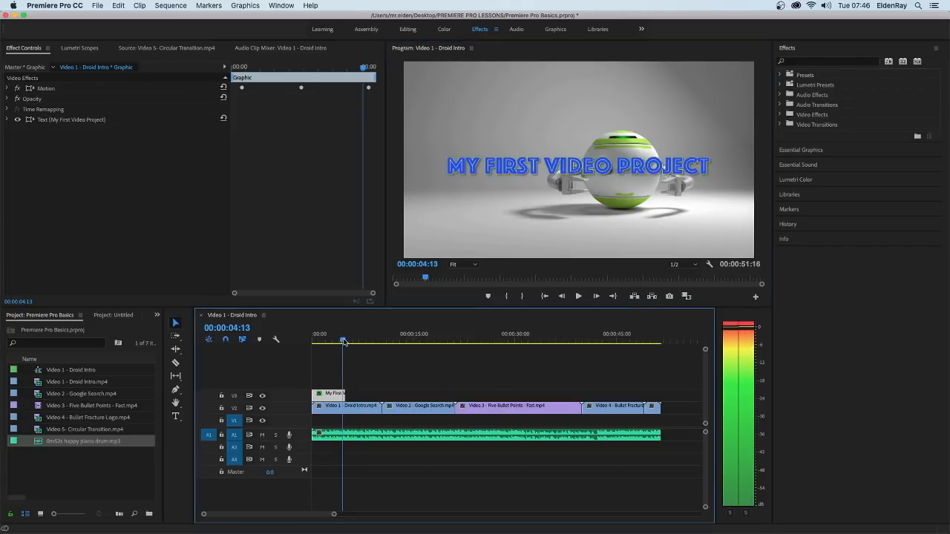
drag(342, 341, 341, 341)
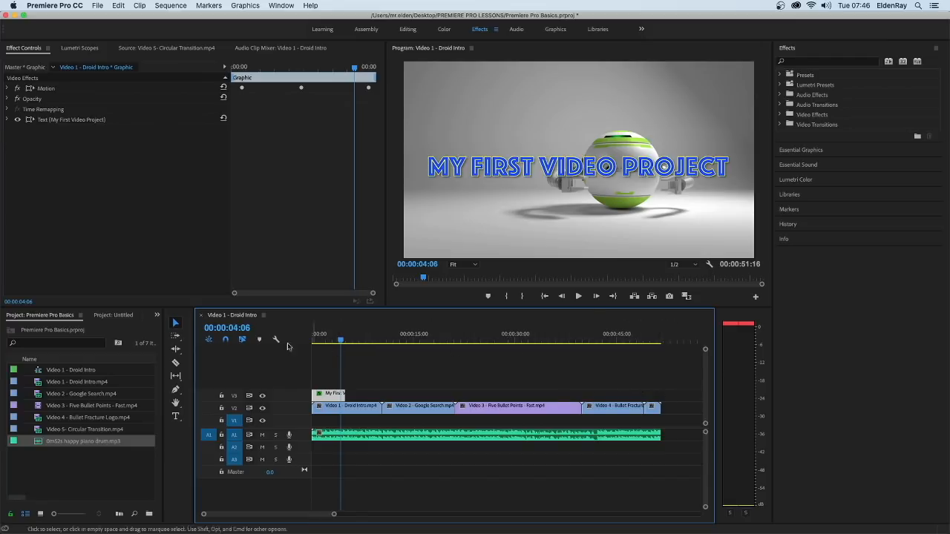
Add a new text title reading "THANK YOU FOR WATCHING!" over the closing logo at 00:00:48:21
drag(342, 340, 643, 347)
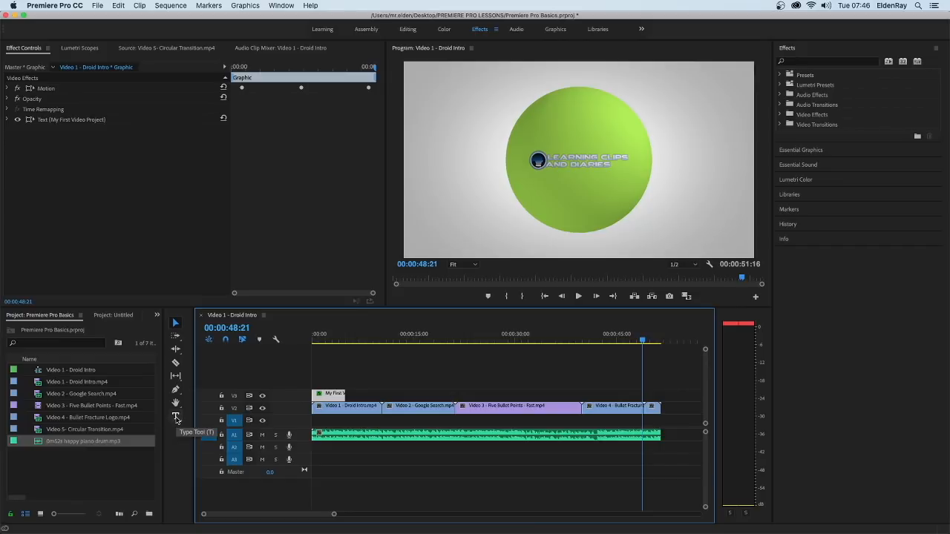
click(176, 417)
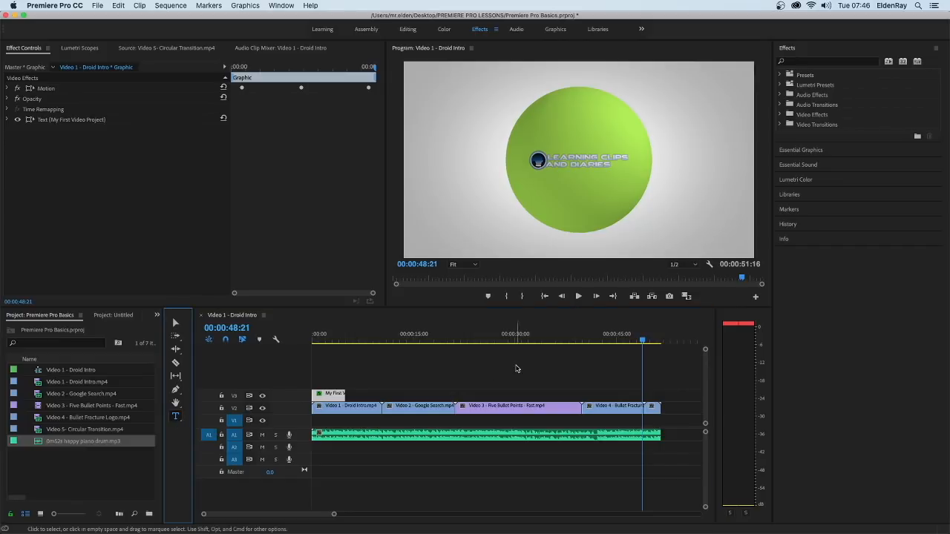
click(564, 104)
text(THANK YOU)
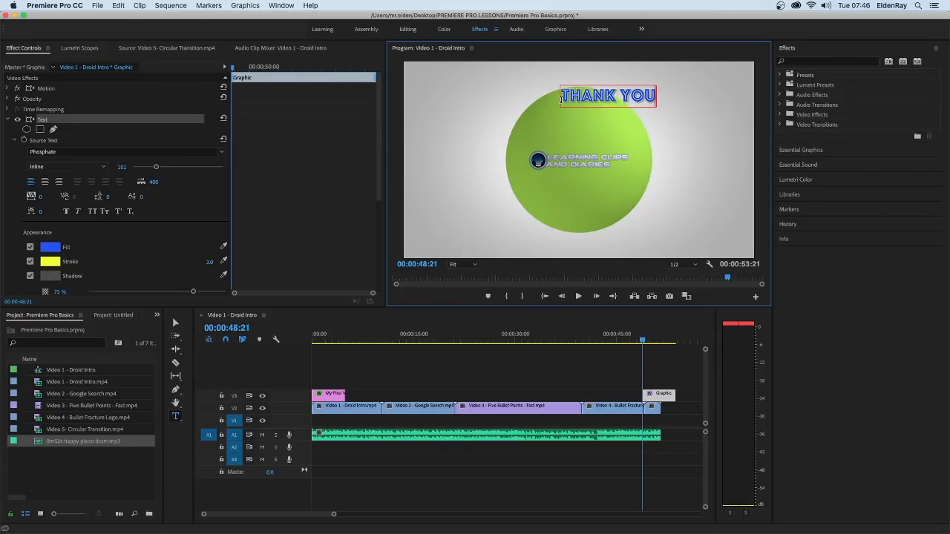
text( FOR WATCH)
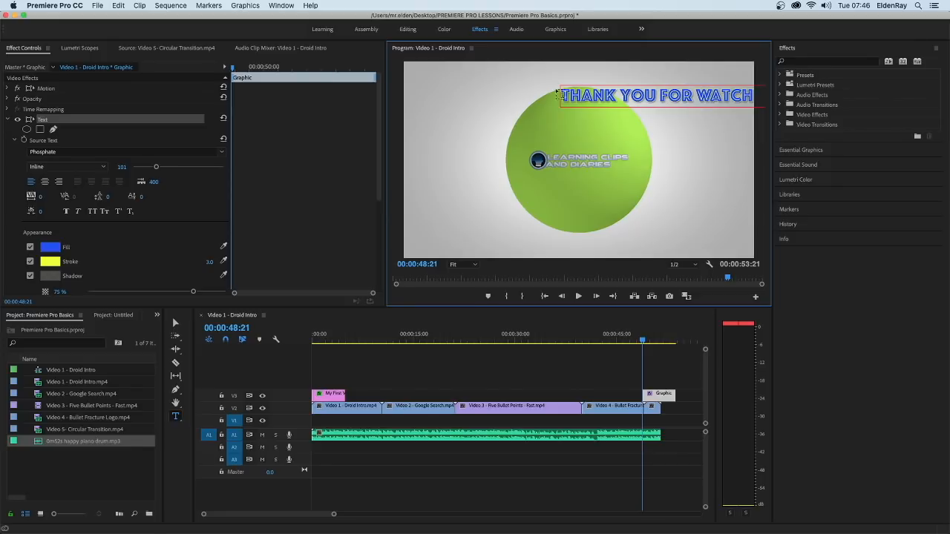
Add the line "BY: NICKNAME" six lines below the thank-you text in the same title
key(Return)
key(Return)
key(Return)
key(Return)
key(Return)
key(Return)
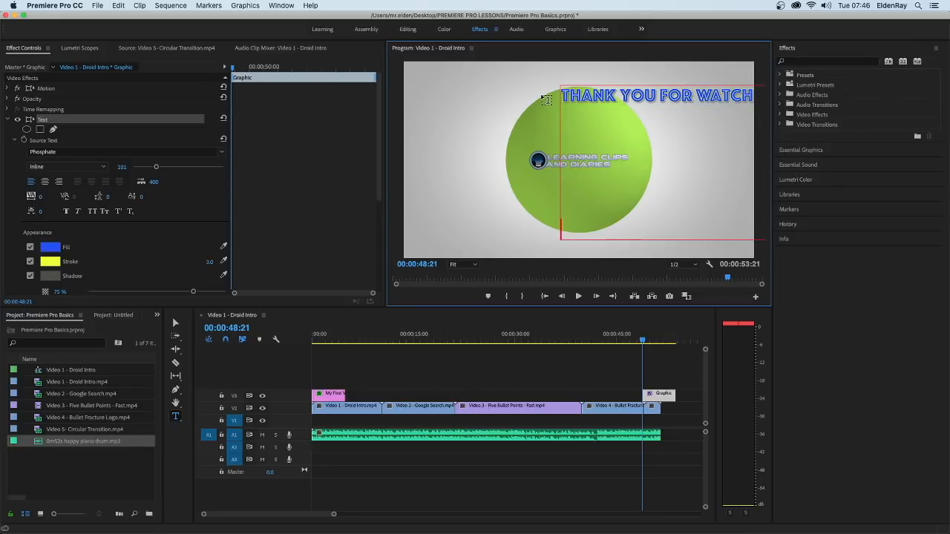
text(BY: NICKNAME)
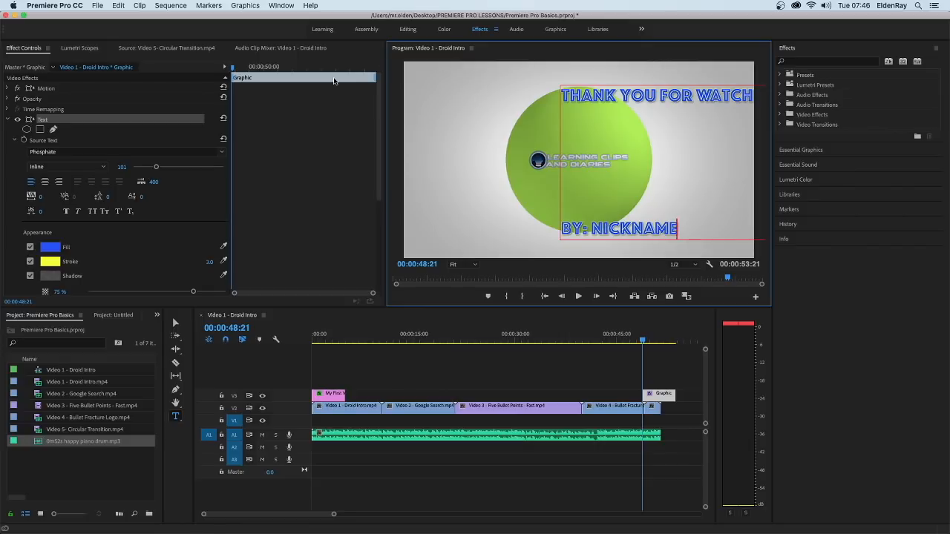
Centre-align the closing title's text and move the title to the middle of the frame around the green circle
click(46, 185)
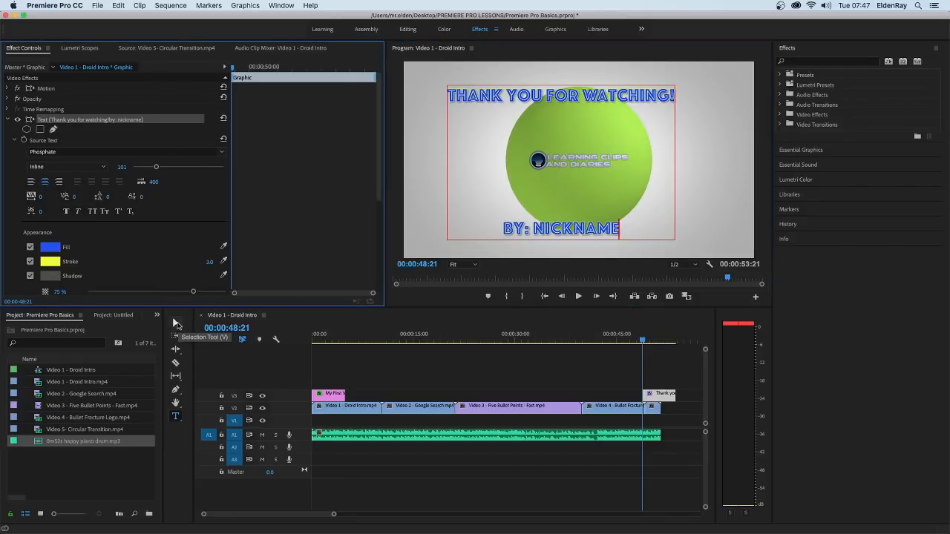
click(175, 323)
drag(514, 100, 533, 97)
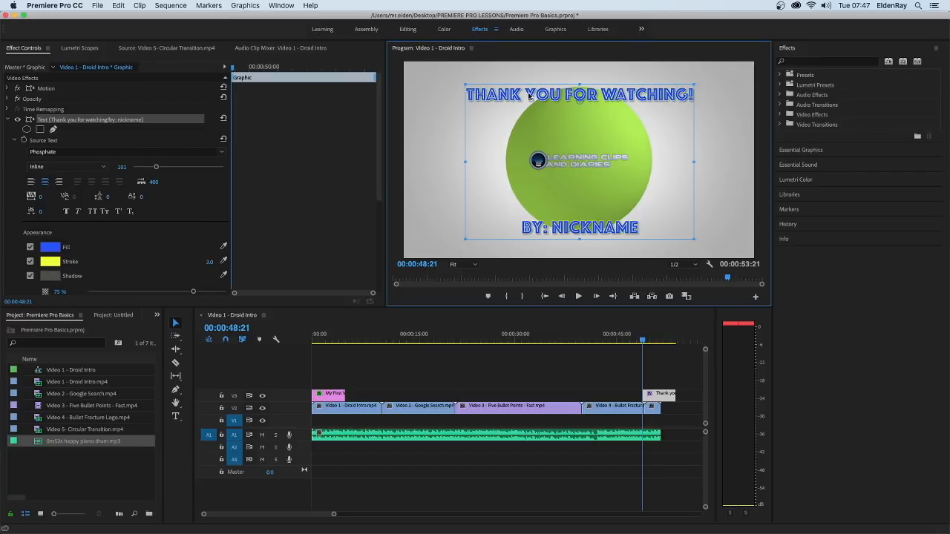
click(9, 120)
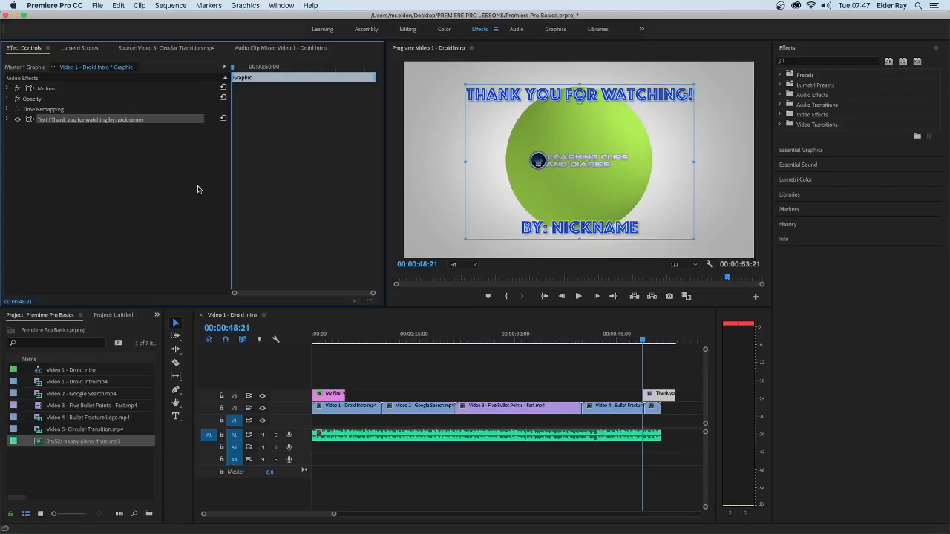
Move the closing title so it ends with the last clip at 00:00:51:16 and trim its start to 00:00:47:10
click(666, 399)
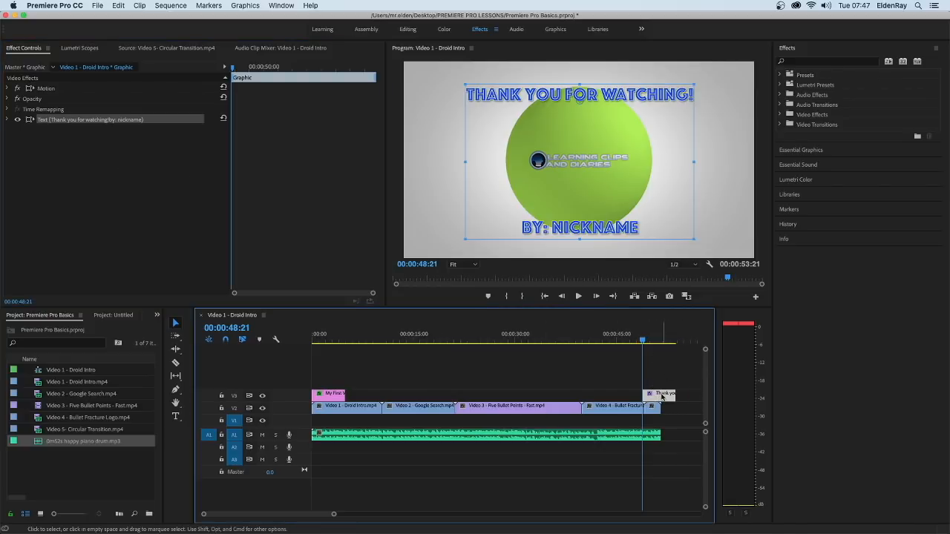
drag(661, 397, 646, 397)
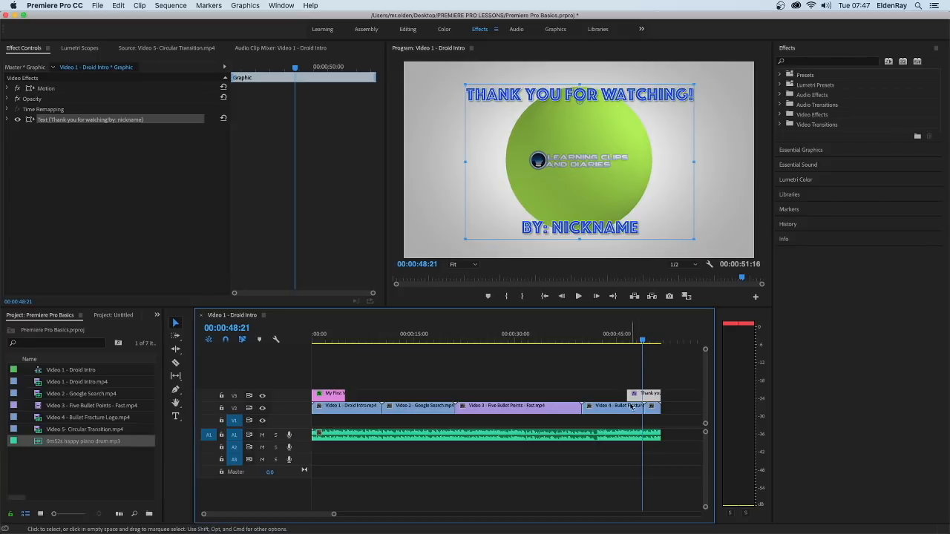
drag(632, 396, 636, 395)
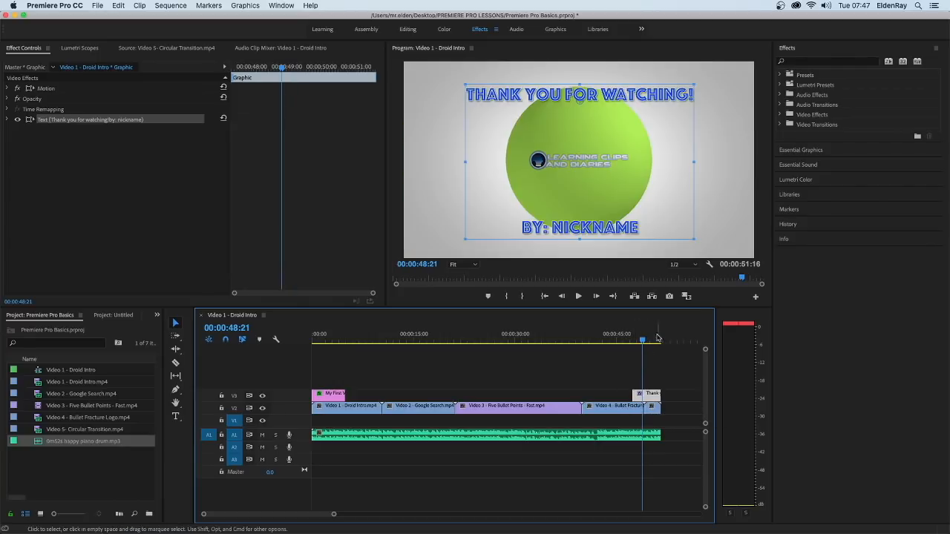
Keyframe the closing title's scale from about 57 near its start to about 115 near its end, and smooth the velocity curve between them
click(7, 89)
click(13, 109)
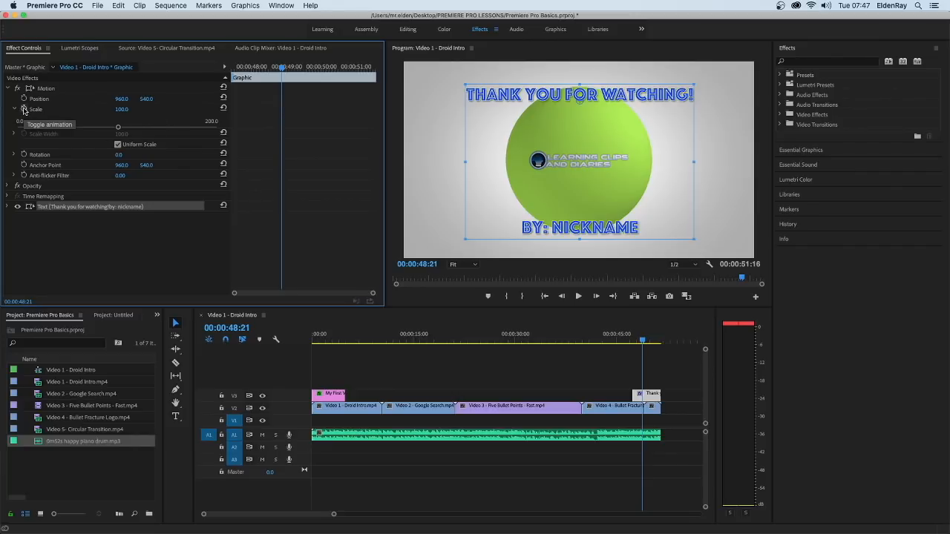
click(24, 109)
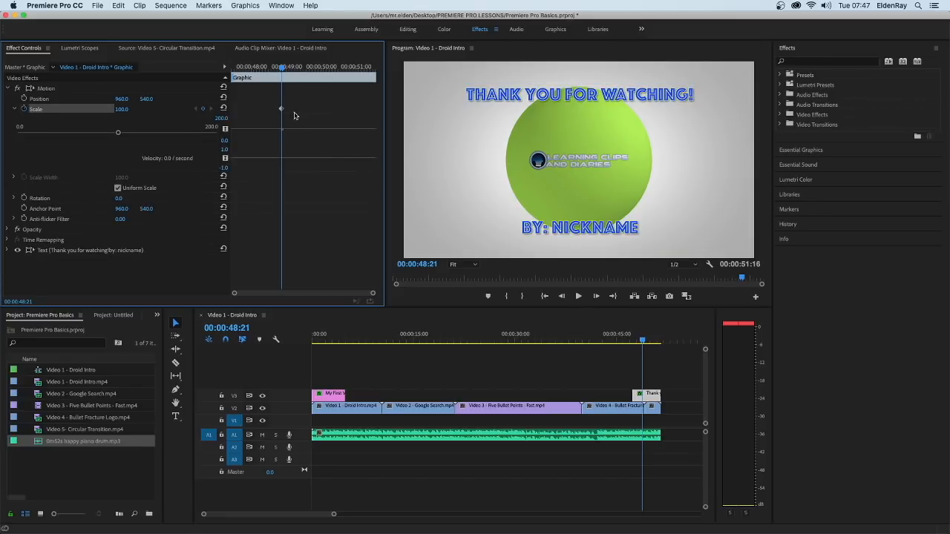
drag(281, 111, 367, 111)
drag(118, 133, 121, 133)
drag(284, 109, 241, 135)
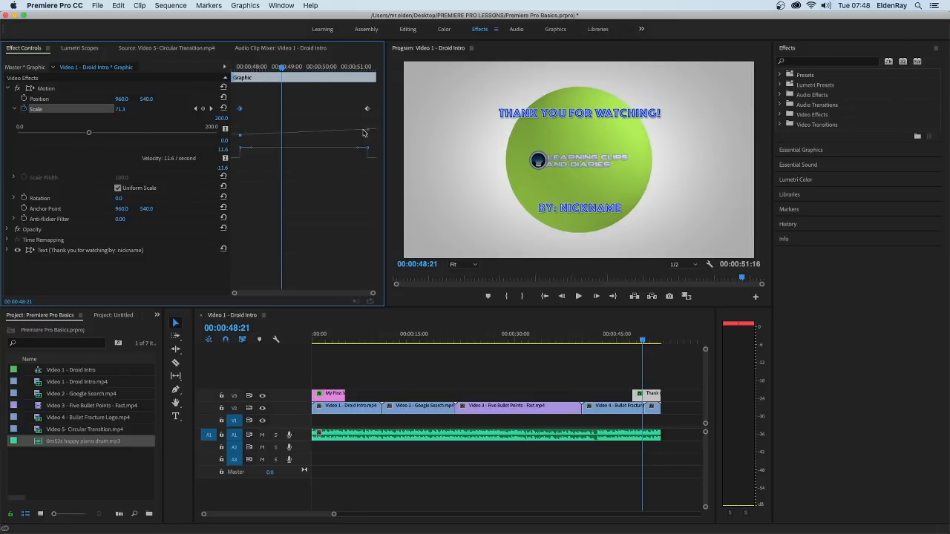
drag(369, 134, 367, 128)
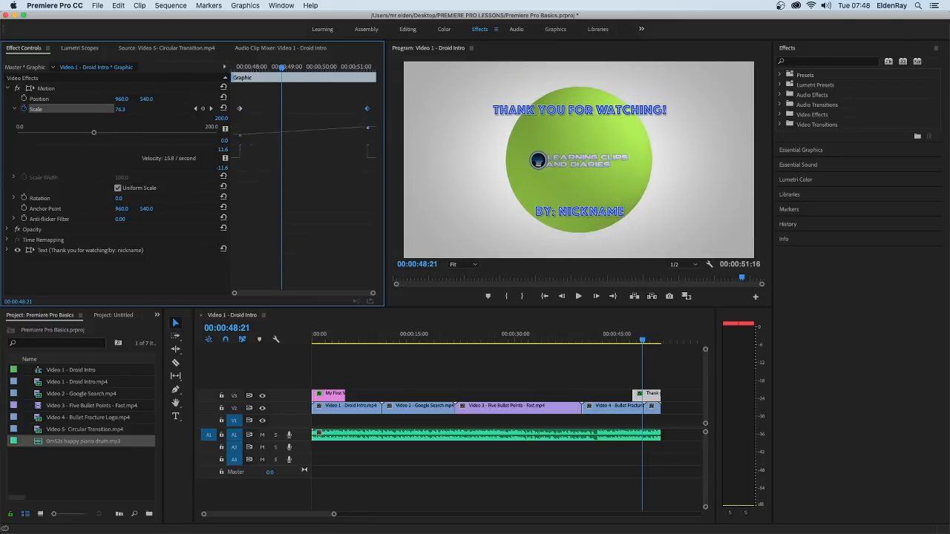
drag(252, 153, 290, 149)
drag(293, 148, 371, 147)
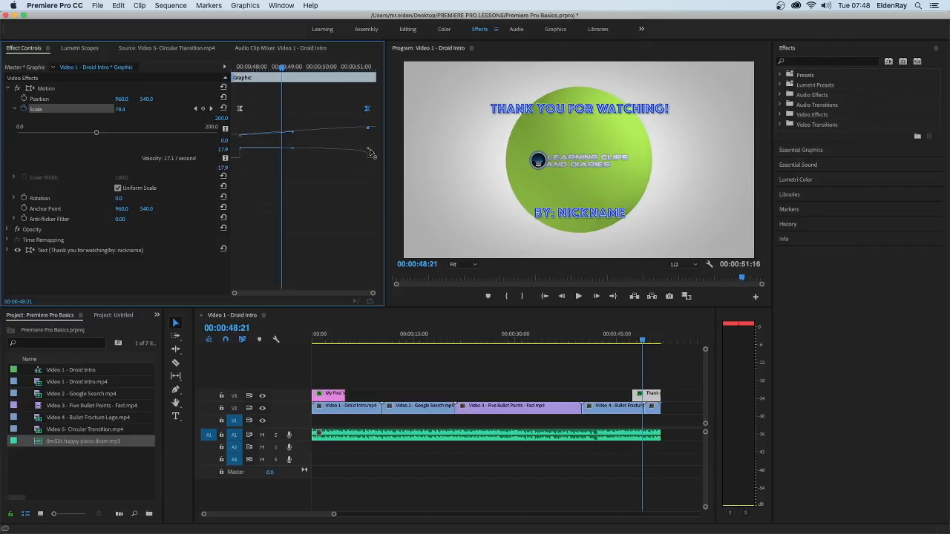
Play the closing title's scale animation from 00:00:47:10 to the end of the sequence and review its final frames
drag(283, 67, 233, 81)
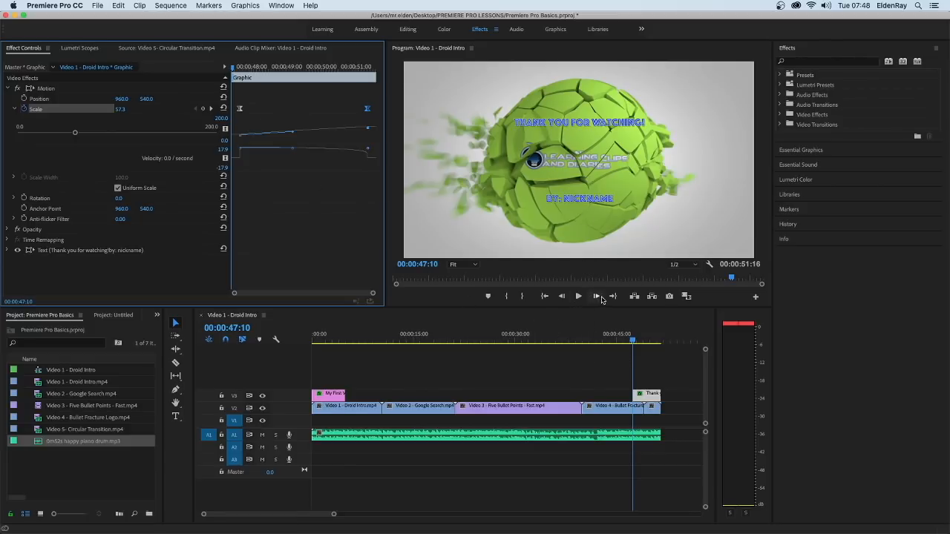
click(579, 296)
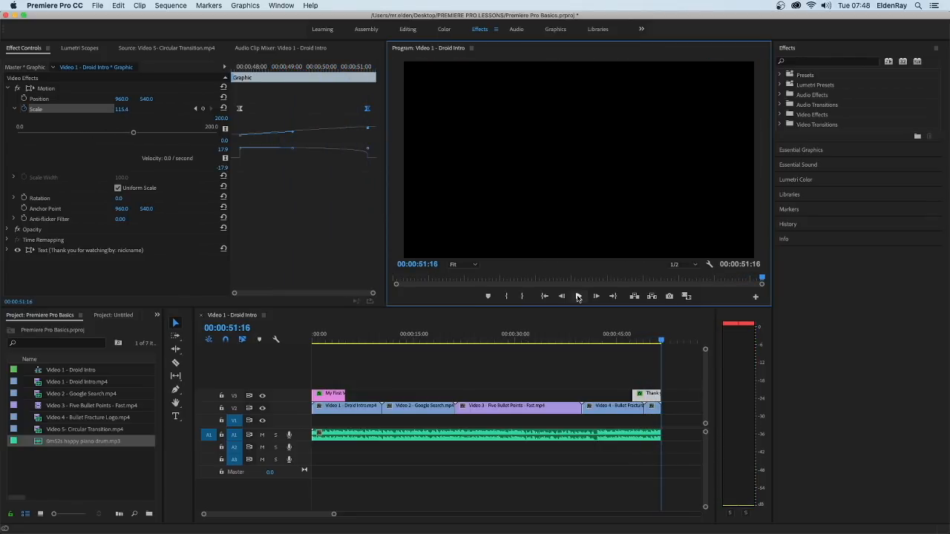
click(579, 296)
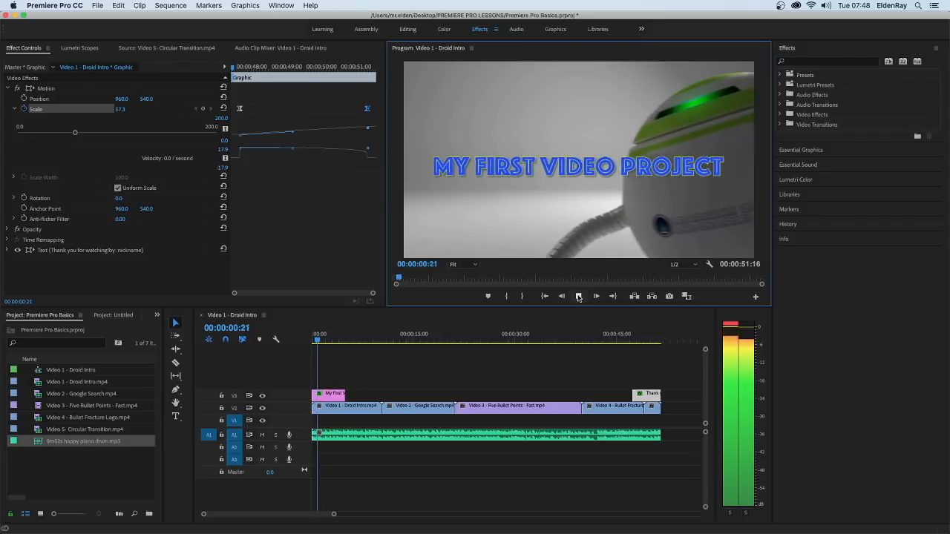
key(space)
drag(323, 342, 657, 346)
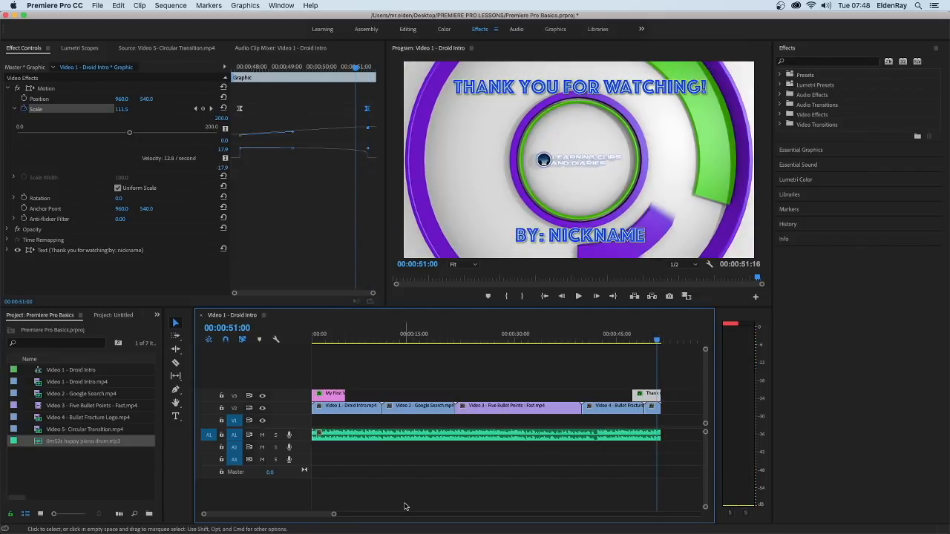
Select the background music and play the sequence's ending from 00:00:49:23 to check how the music stops
click(651, 435)
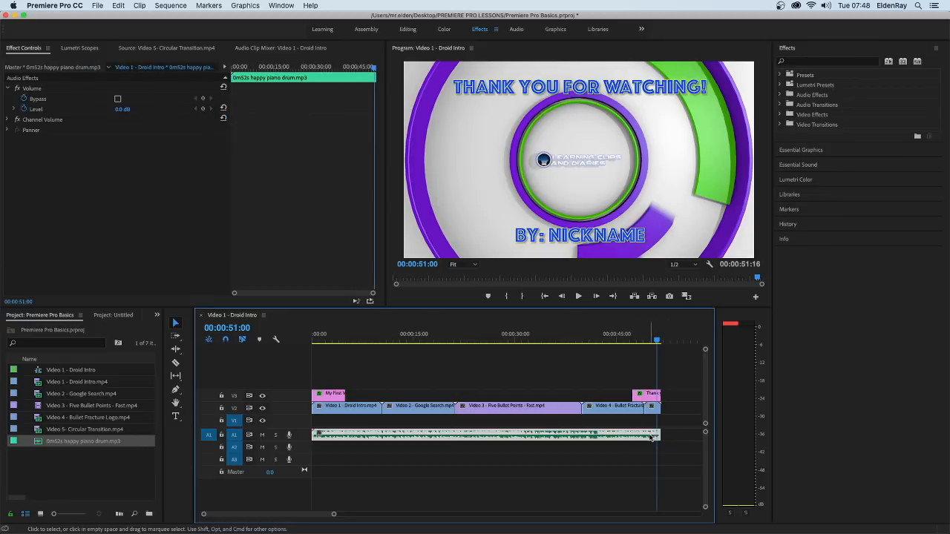
drag(657, 341, 649, 342)
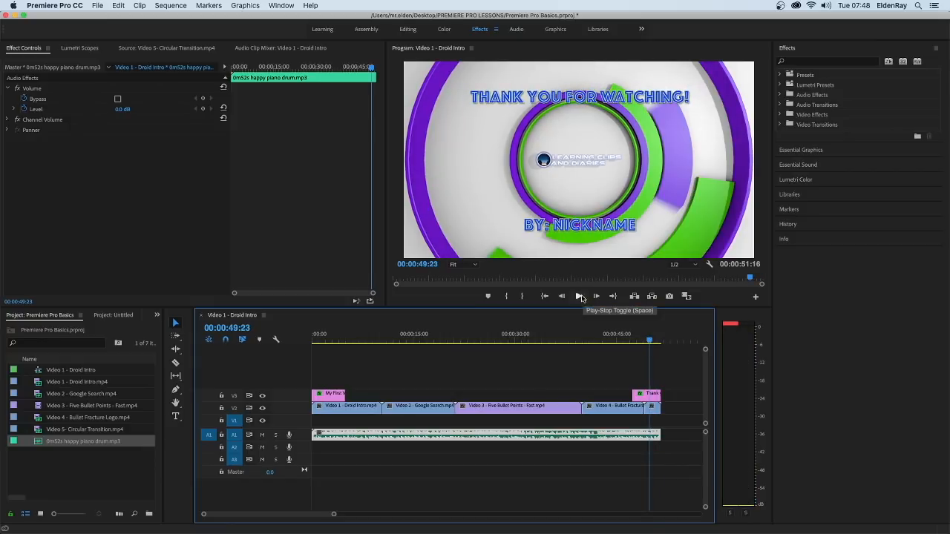
click(578, 297)
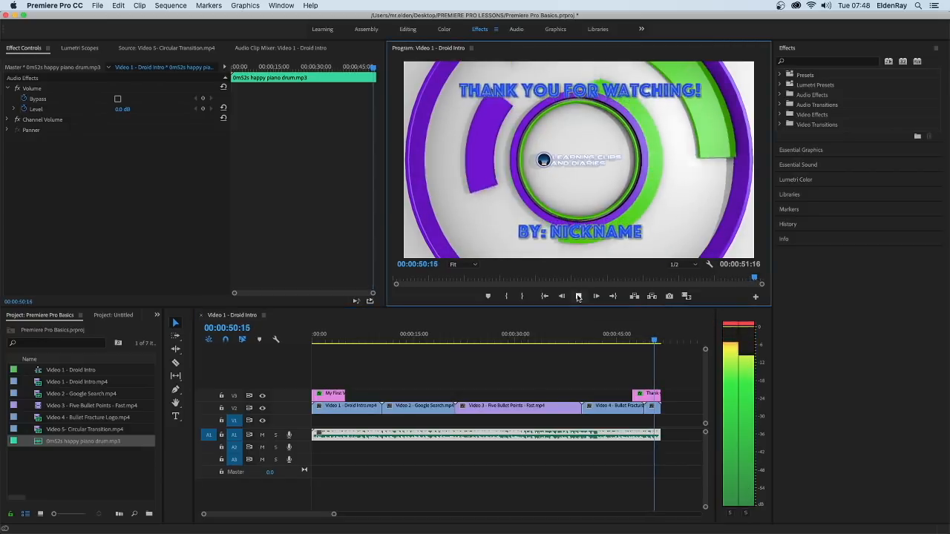
click(579, 297)
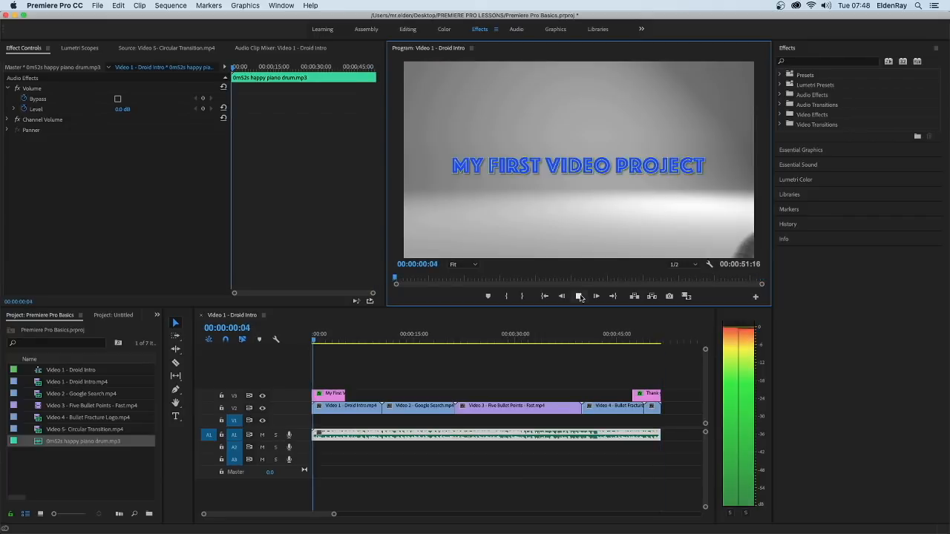
click(579, 297)
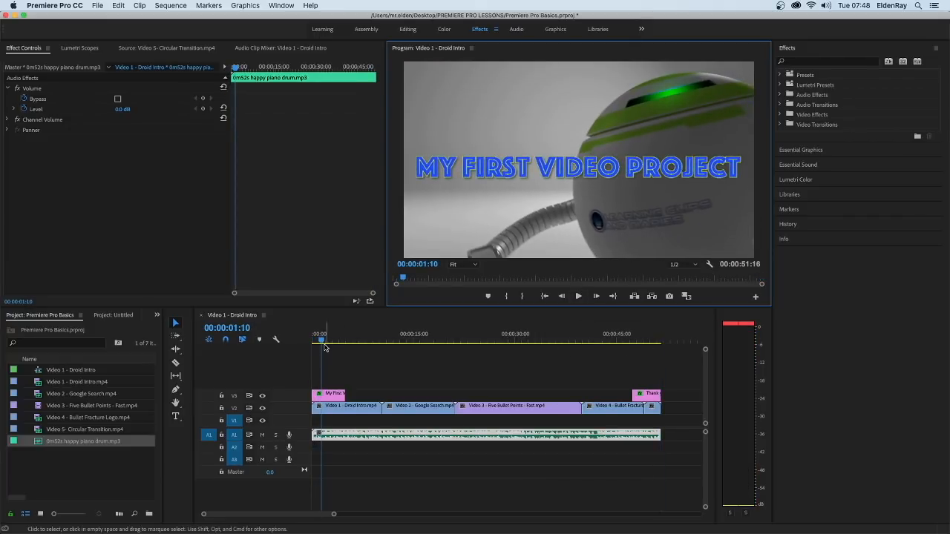
click(618, 338)
drag(623, 338, 653, 339)
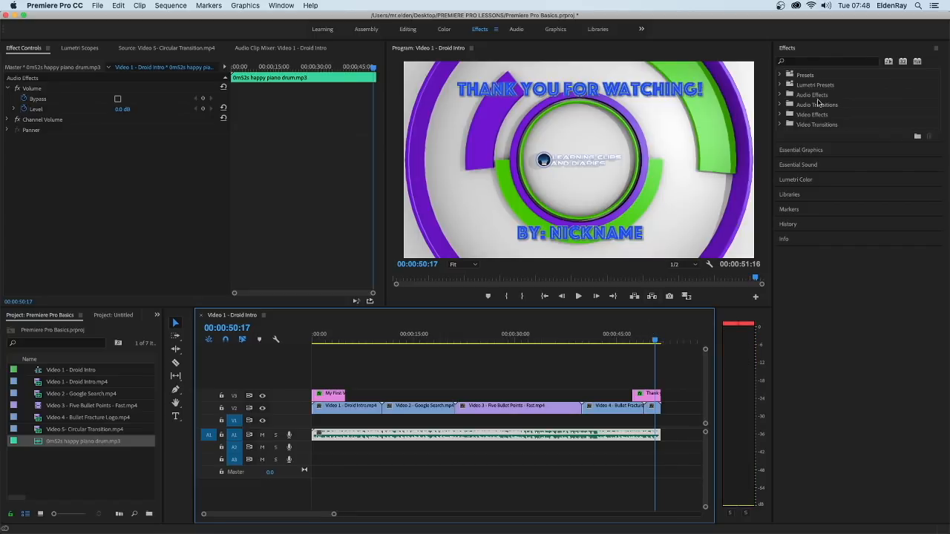
Make sure the Effects panel is shown and active in the workspace
click(793, 47)
click(794, 49)
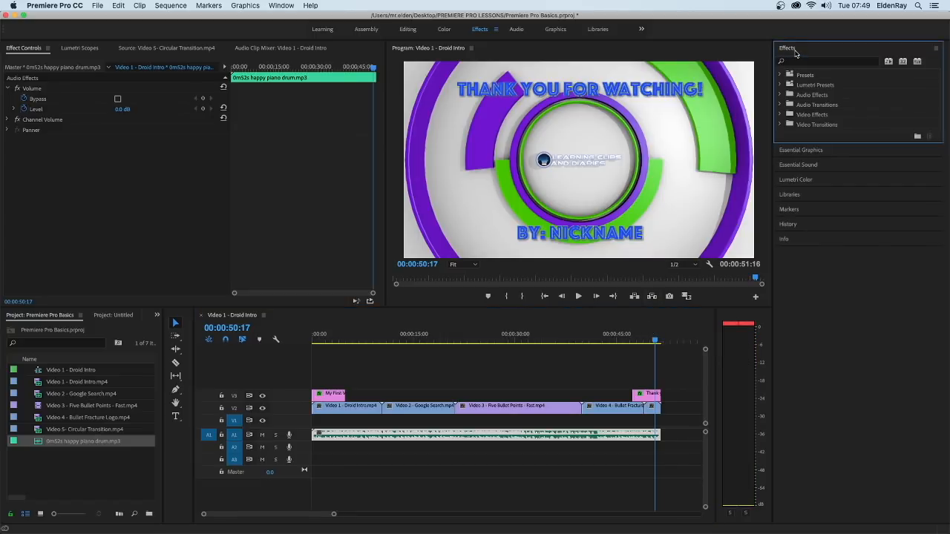
click(282, 6)
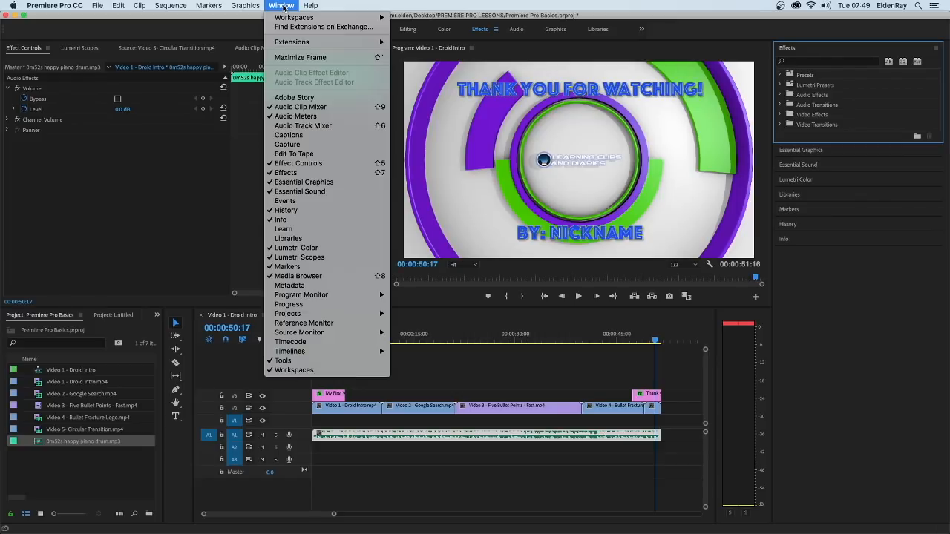
click(287, 173)
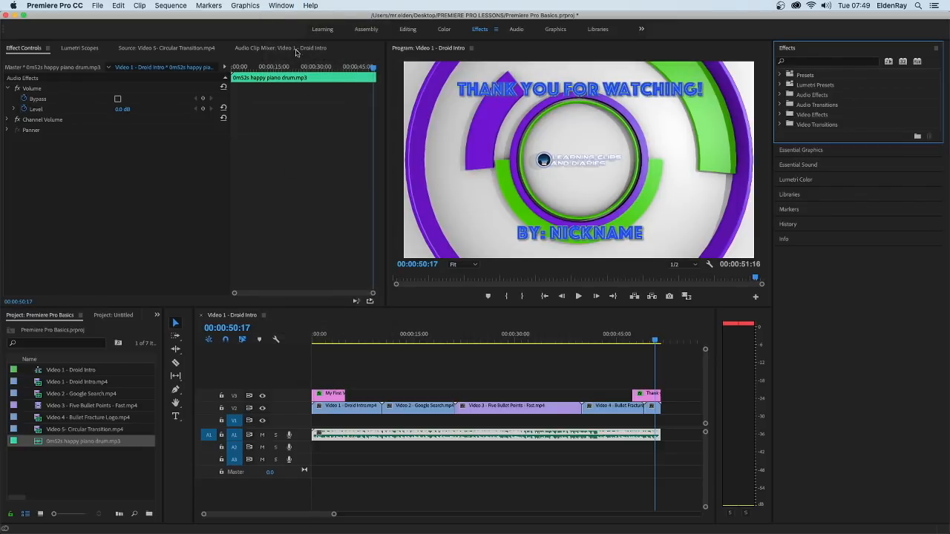
click(282, 6)
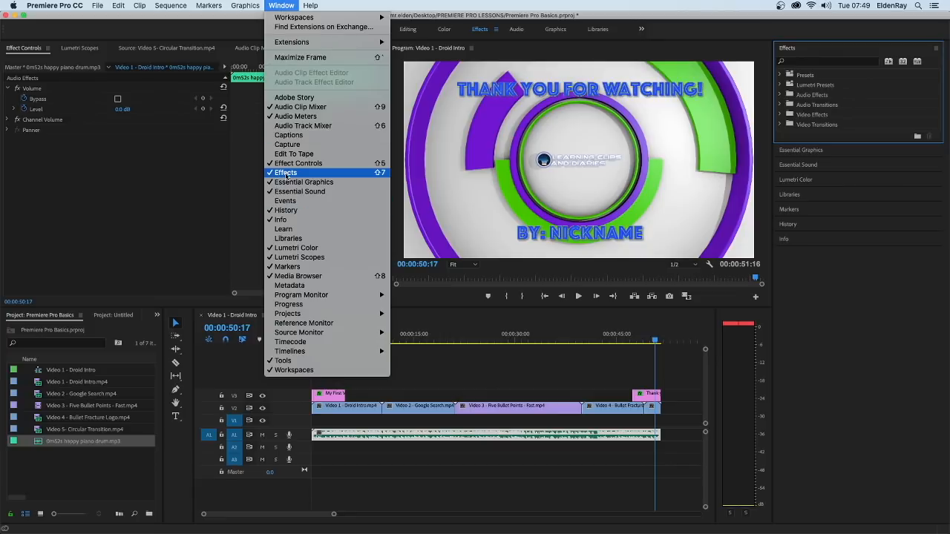
click(286, 173)
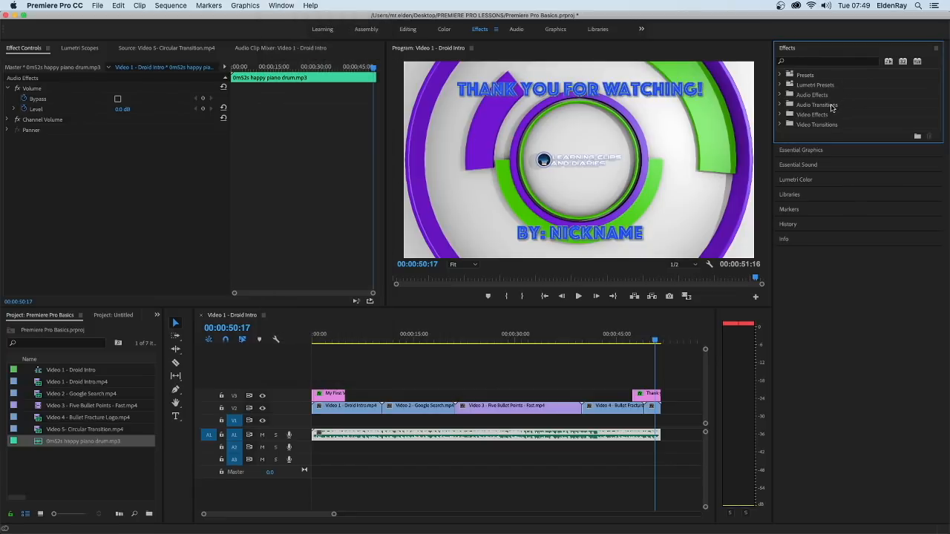
Apply the Exponential Fade audio transition to the end of the background music and play back the sequence's ending
click(780, 105)
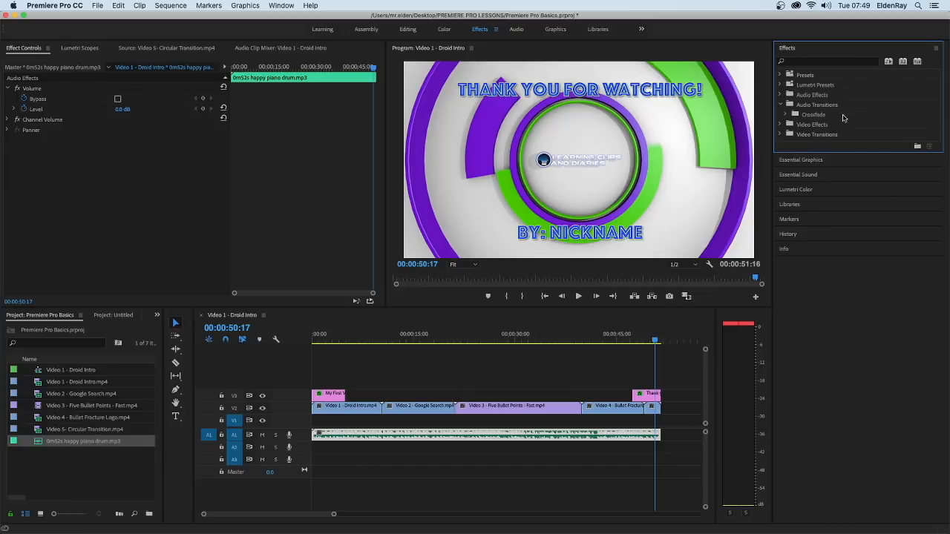
key(cmd+s)
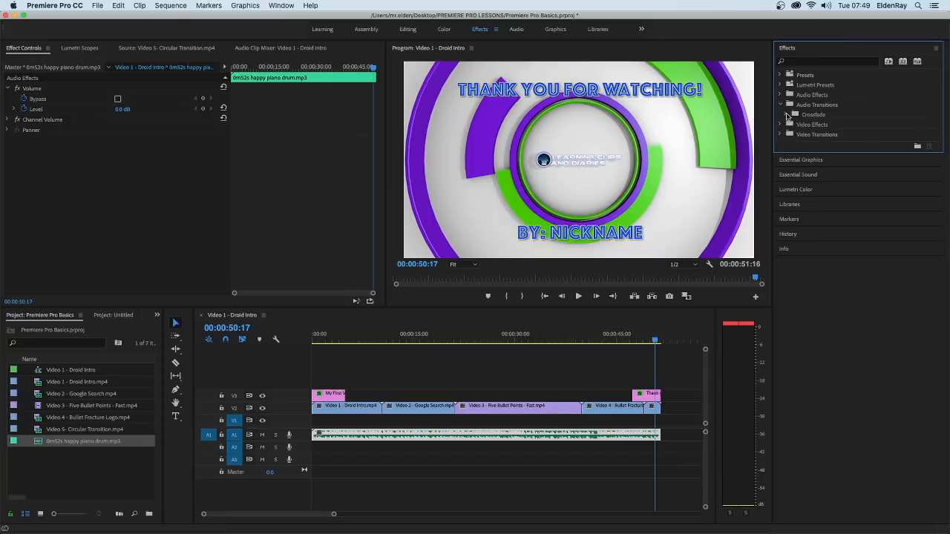
click(788, 115)
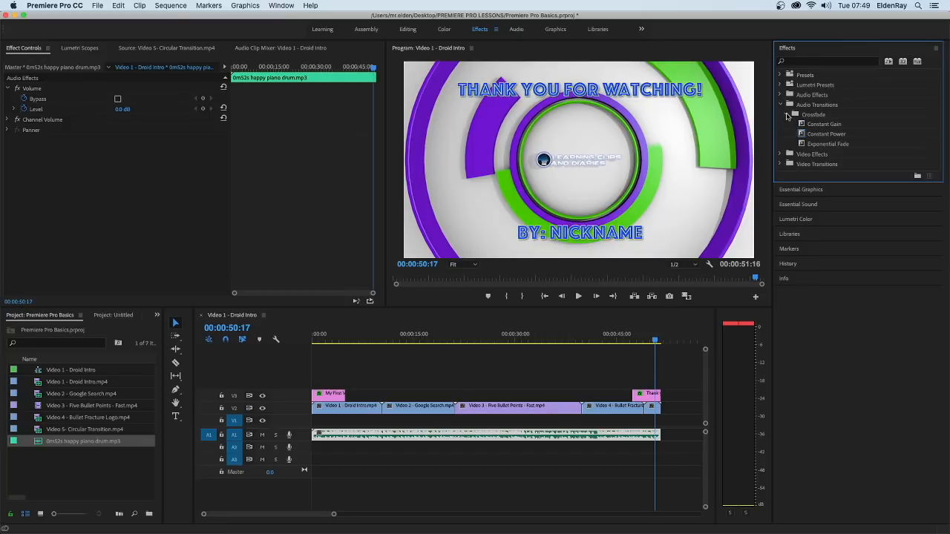
click(826, 145)
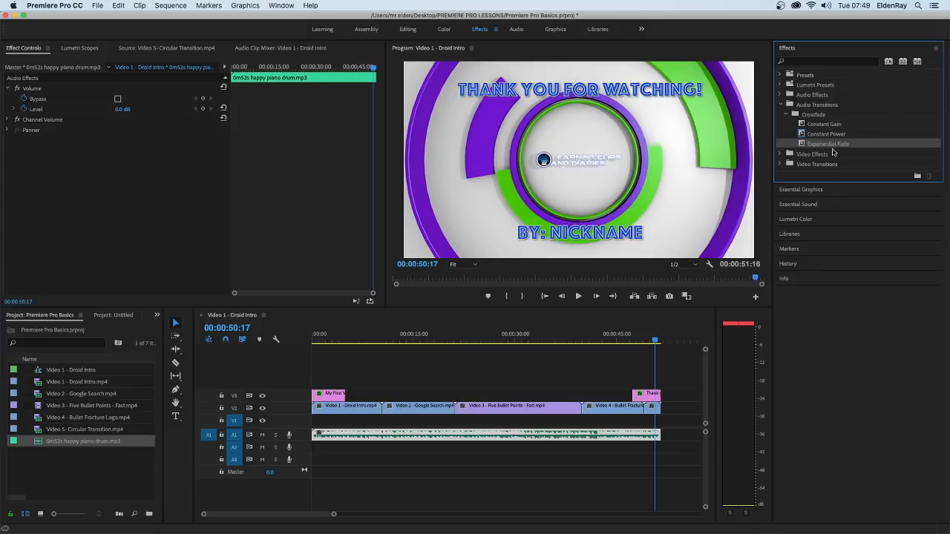
drag(796, 145, 666, 442)
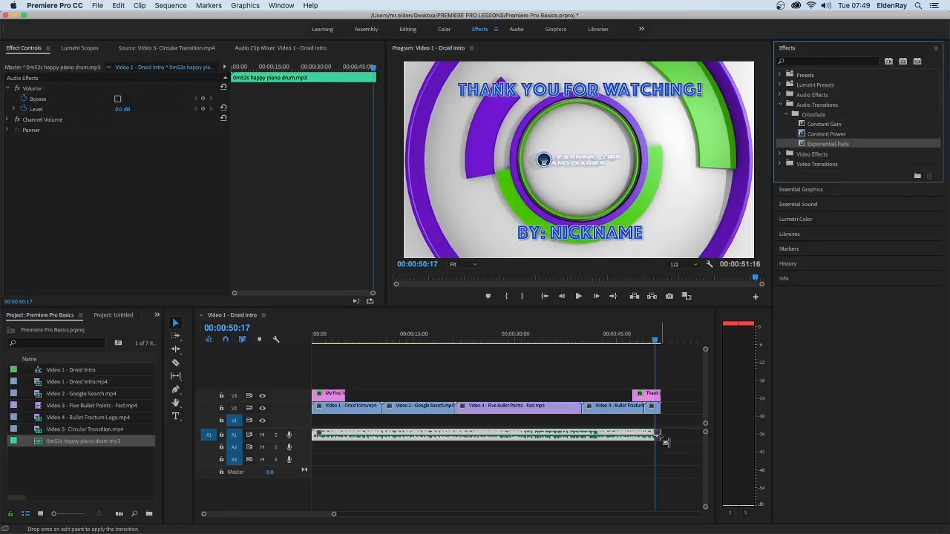
drag(664, 441, 666, 442)
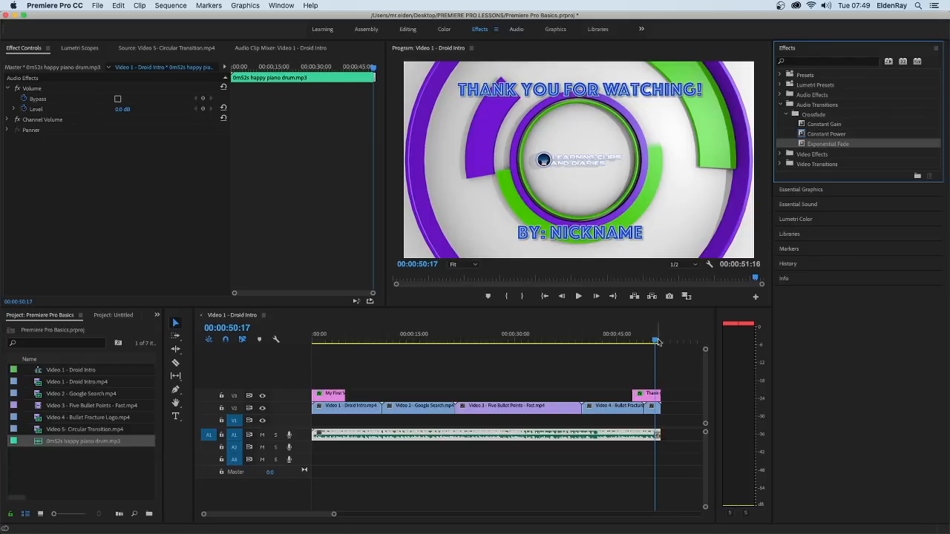
drag(656, 340, 643, 341)
click(579, 296)
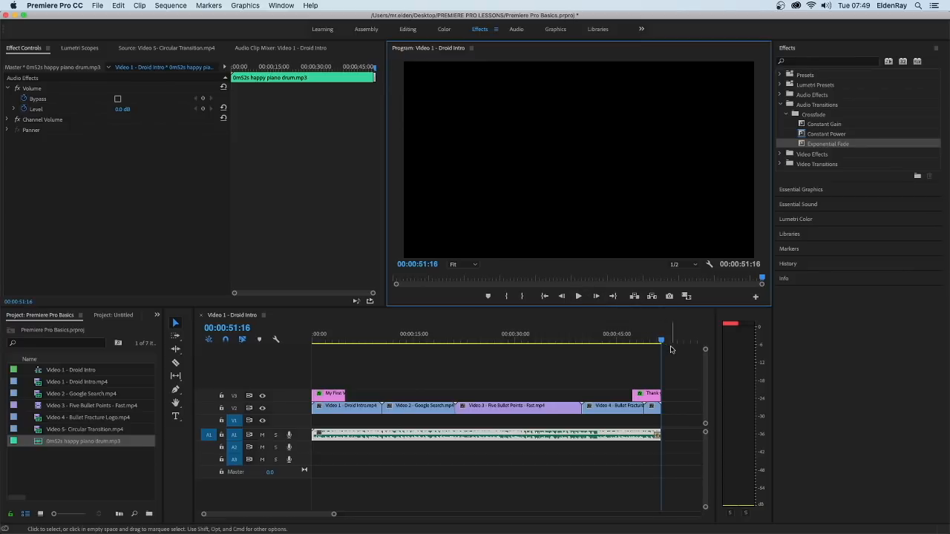
Play the sequence from 00:00:09:07 across the cut between Video 1 - Droid Intro and Video 2 - Google Search
drag(667, 346, 379, 340)
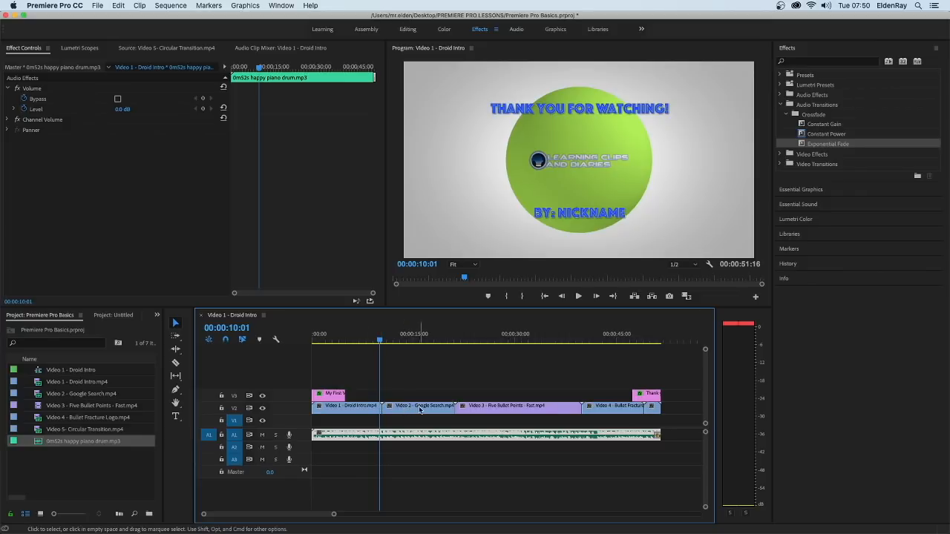
drag(379, 343, 375, 343)
click(369, 411)
click(401, 408)
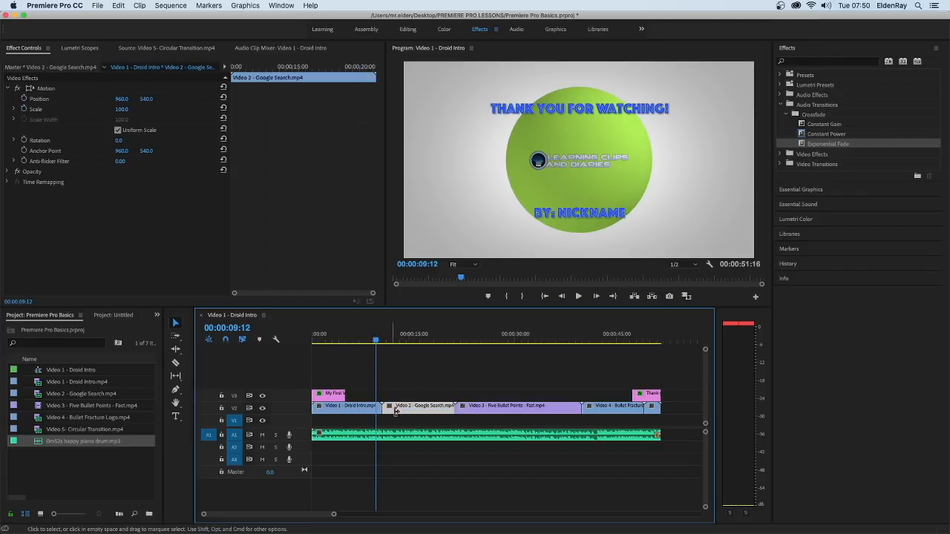
drag(375, 339, 373, 339)
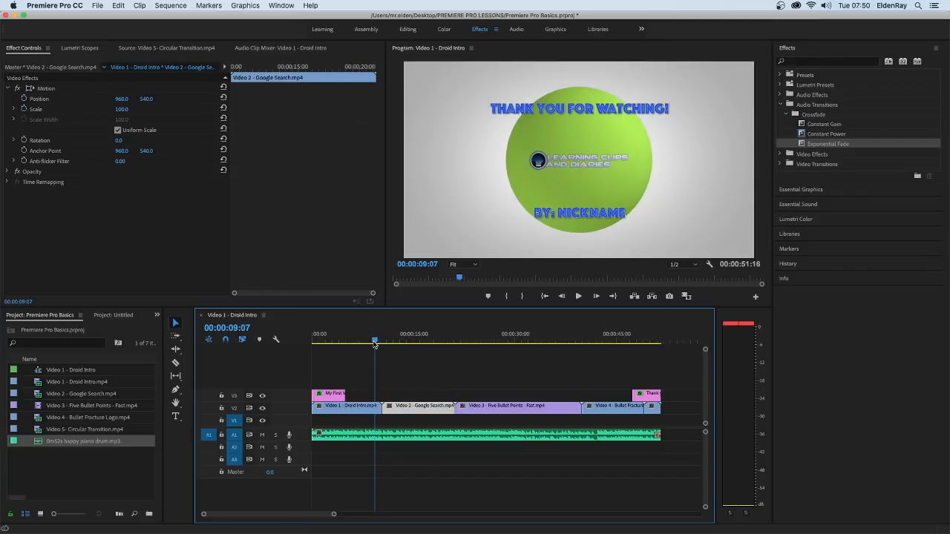
click(579, 296)
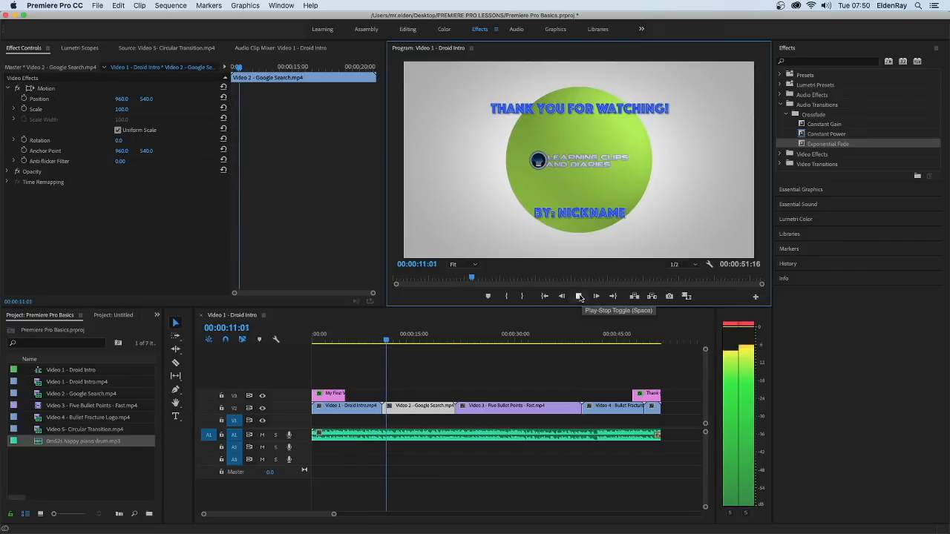
key(space)
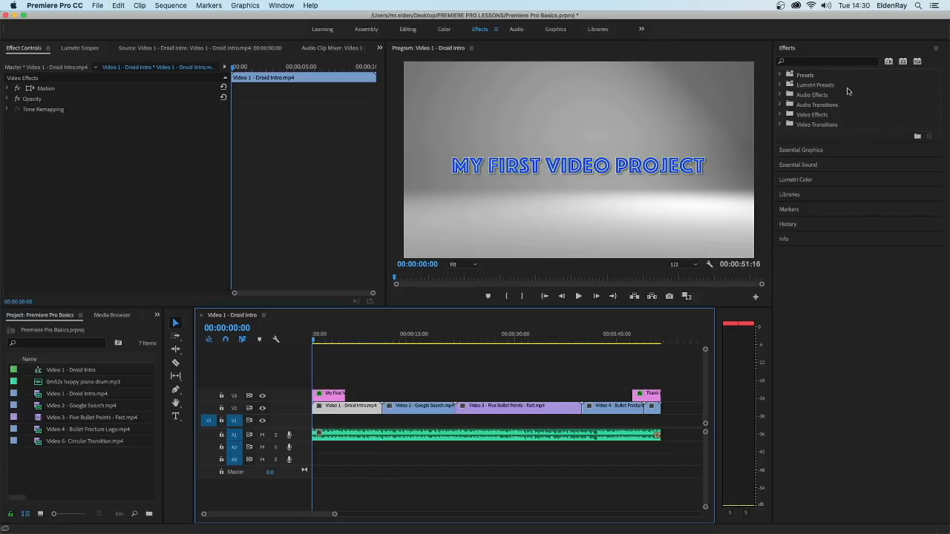
Make sure the Effects panel is enabled and expanded in the workspace
click(831, 49)
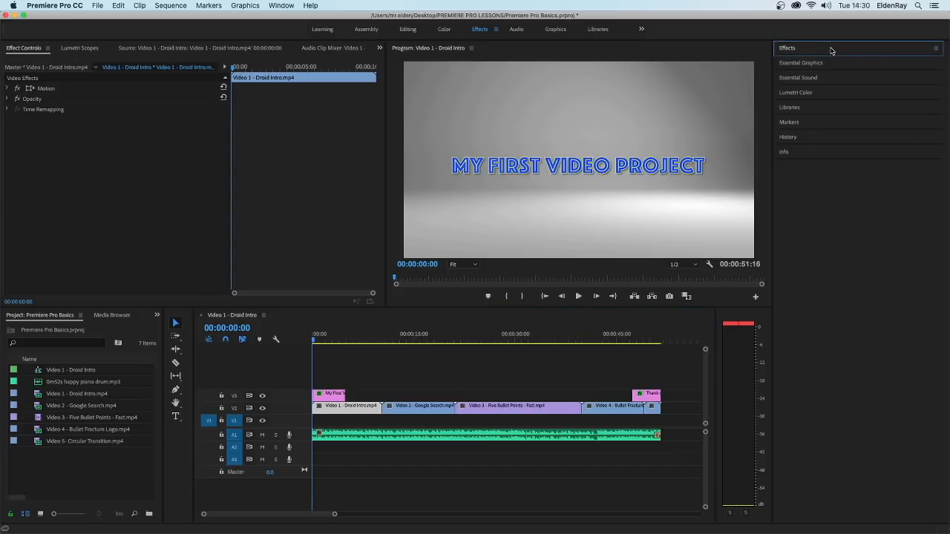
click(822, 49)
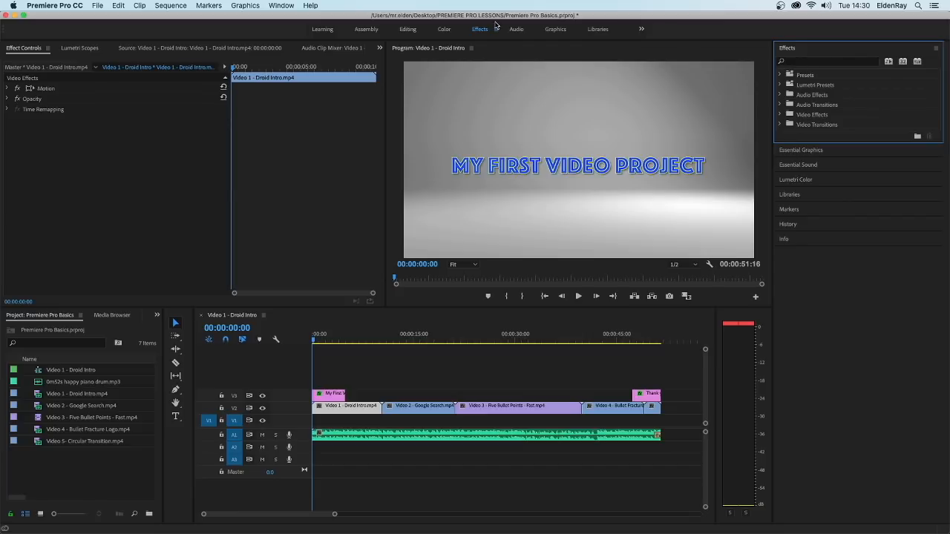
click(283, 6)
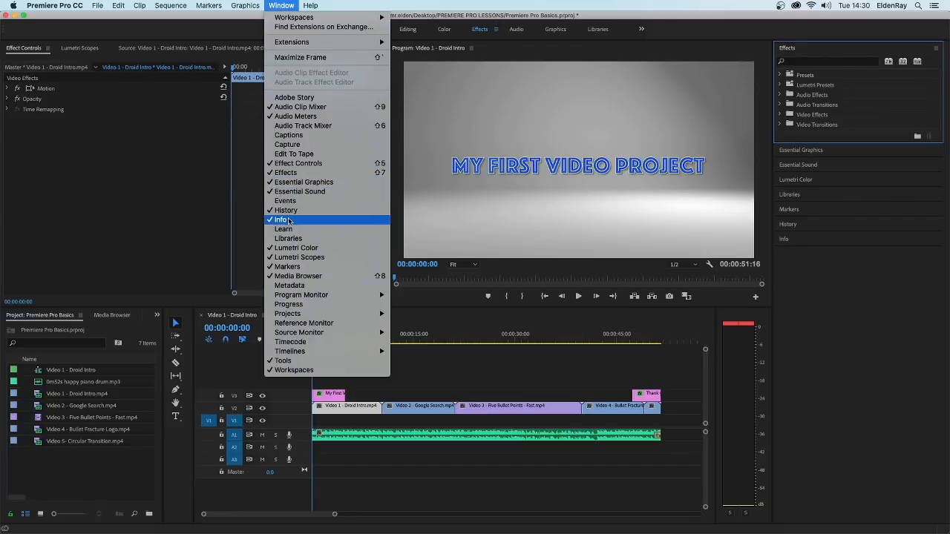
click(295, 173)
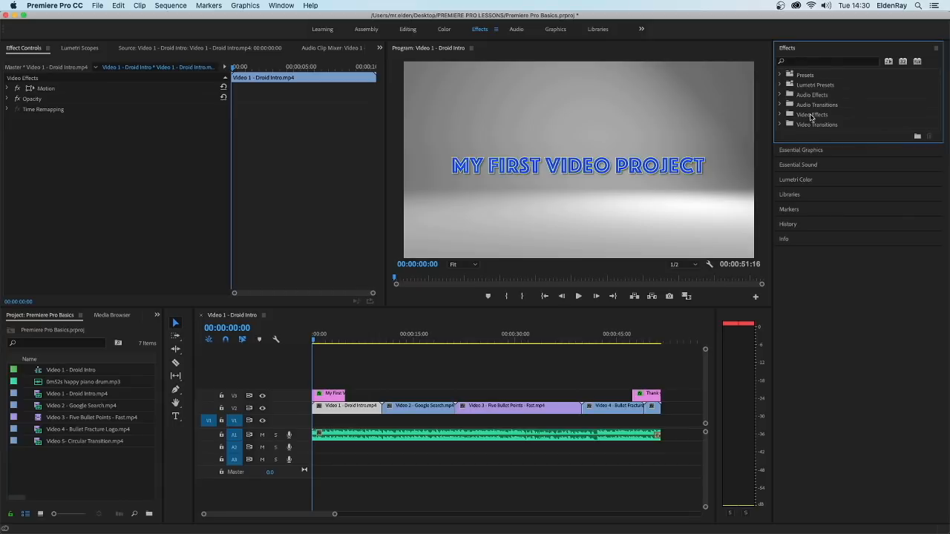
Apply the Bevel Edges effect from the Perspective video effects to the Video 1 - Droid Intro clip
click(780, 115)
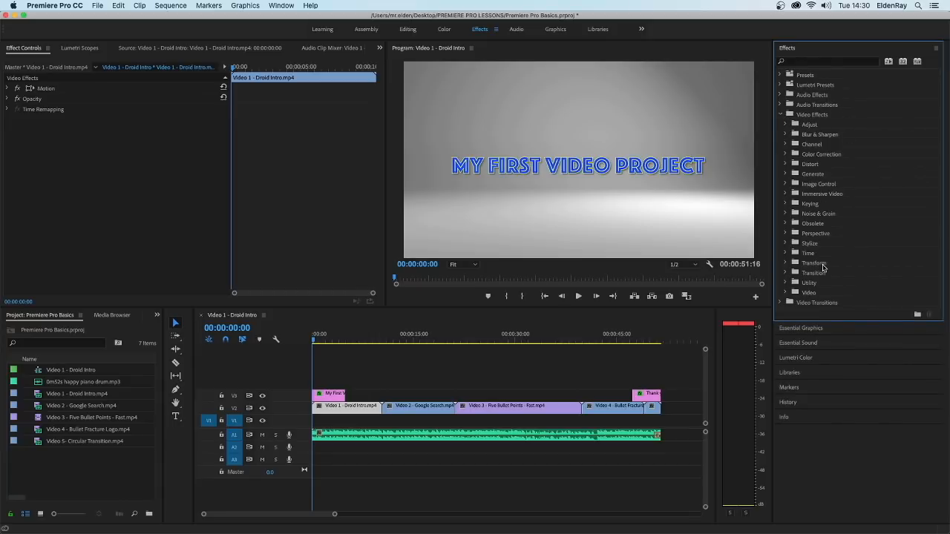
click(831, 126)
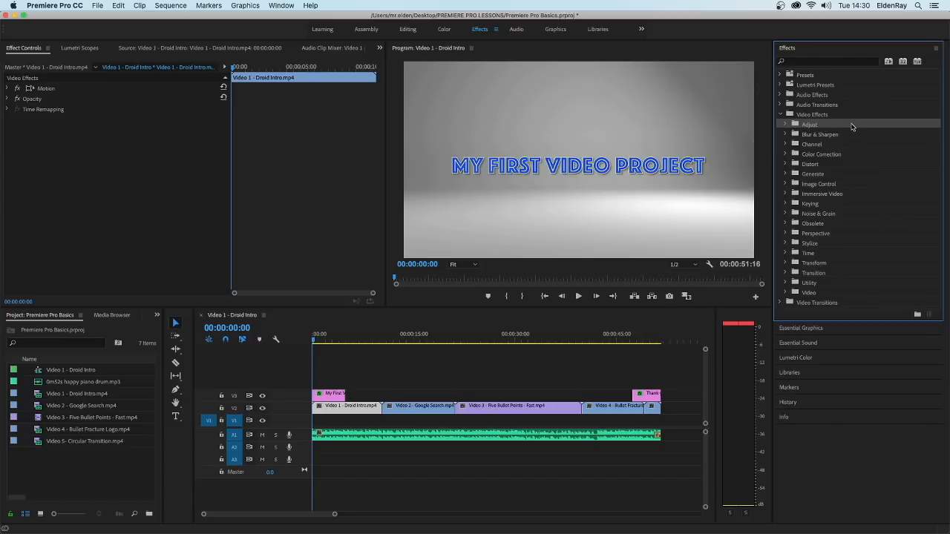
click(855, 293)
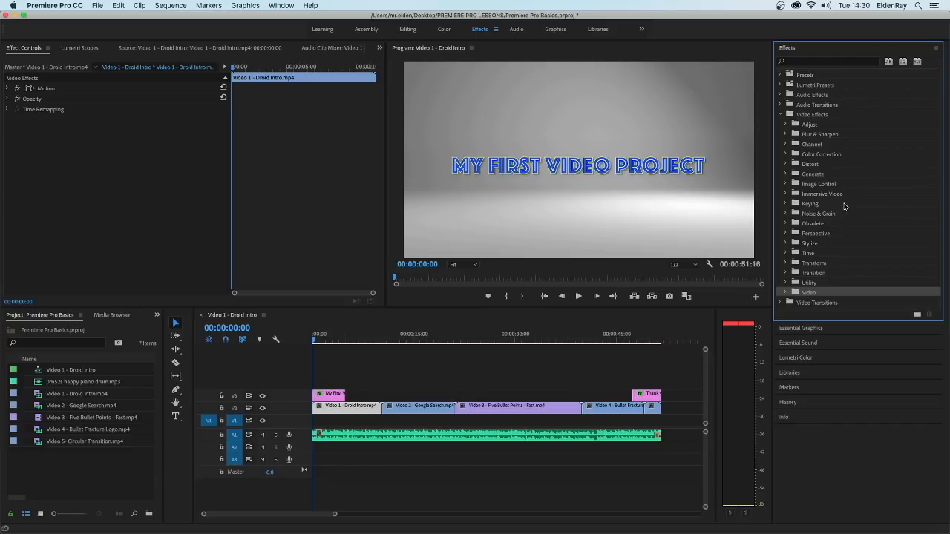
click(785, 233)
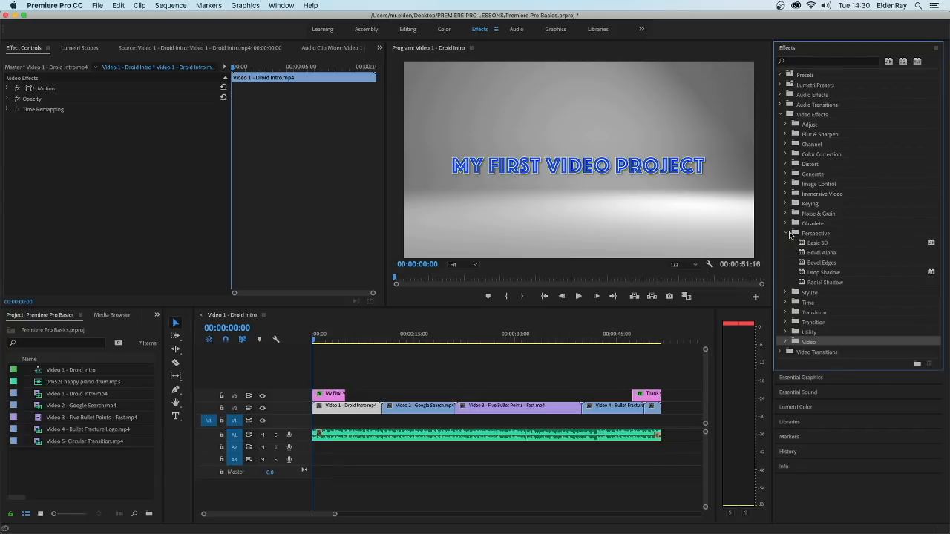
click(821, 265)
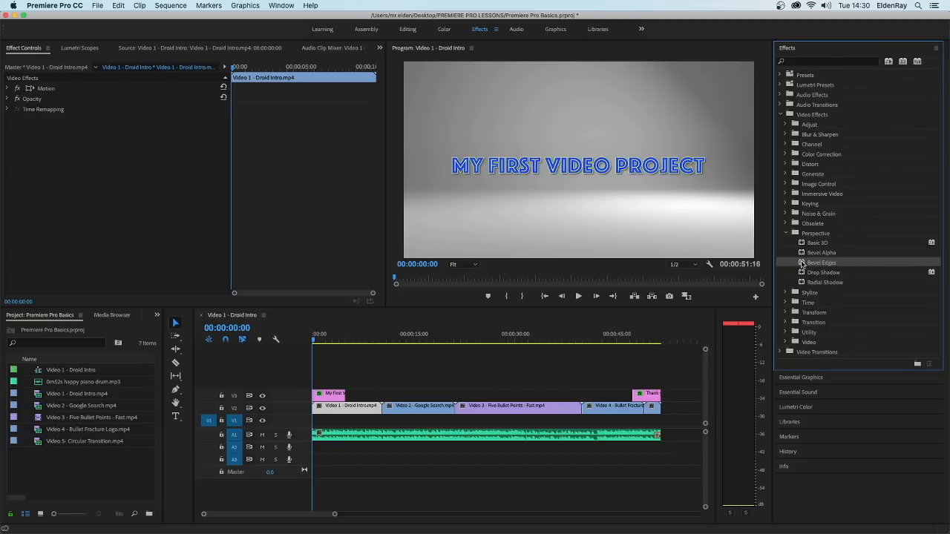
drag(665, 266, 368, 408)
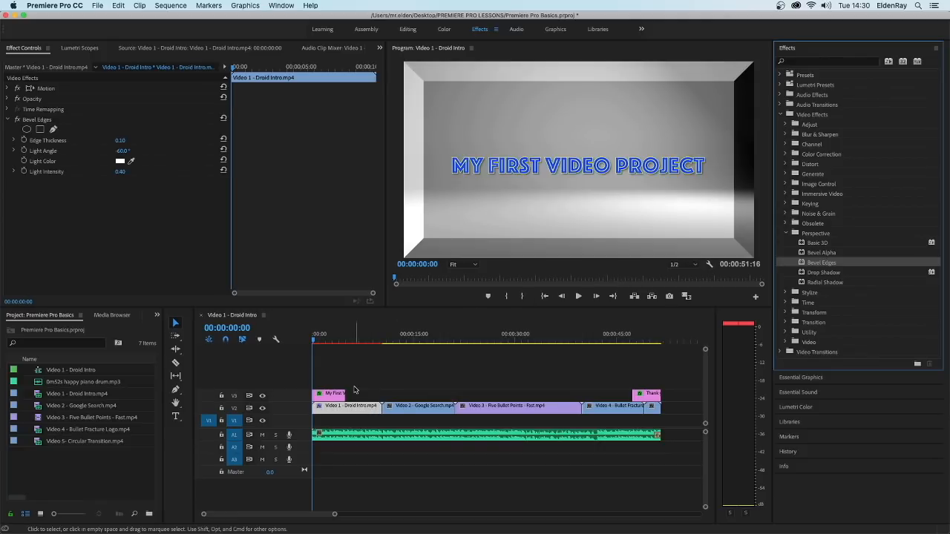
Adjust the system sound volume and play the sequence's opening from 00:00:00:00 to check the bevelled edges, returning to its start
click(319, 342)
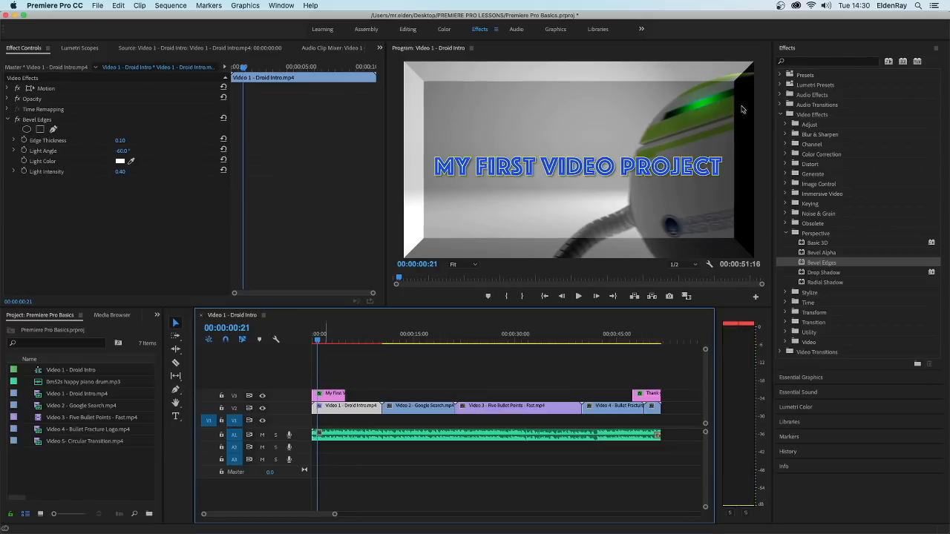
click(826, 6)
drag(885, 32, 865, 32)
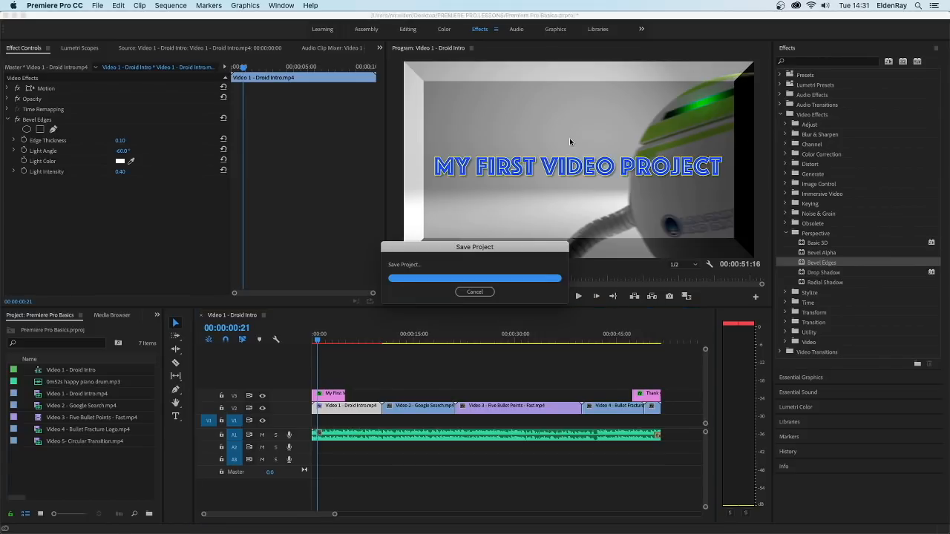
drag(317, 339, 308, 343)
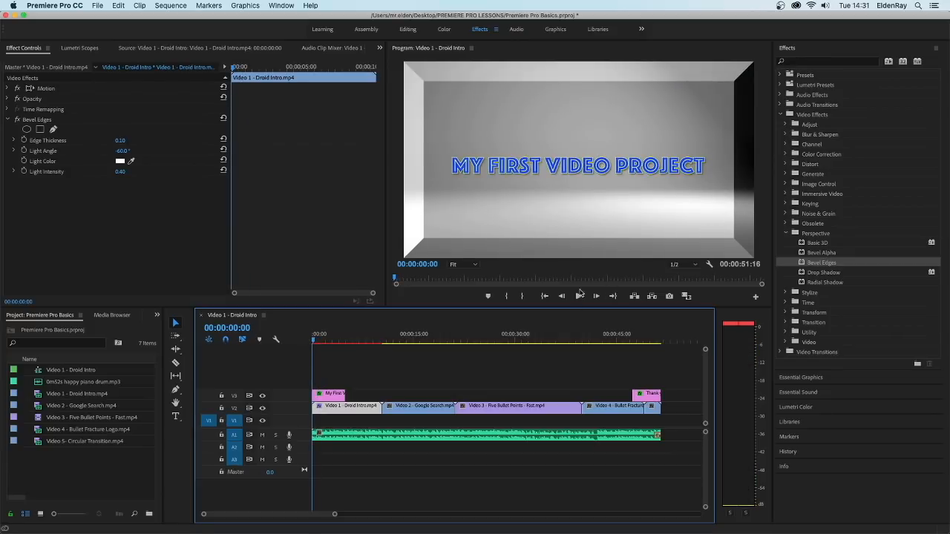
click(579, 297)
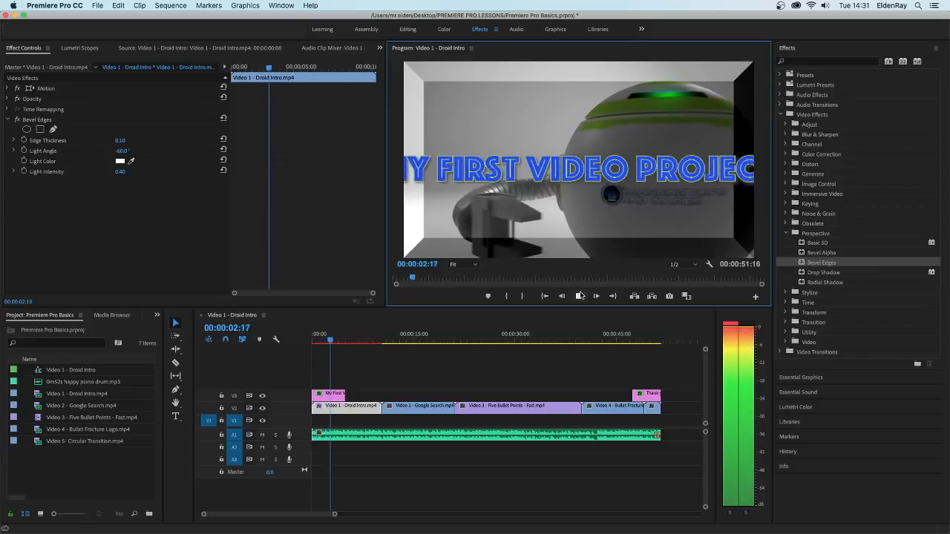
click(578, 296)
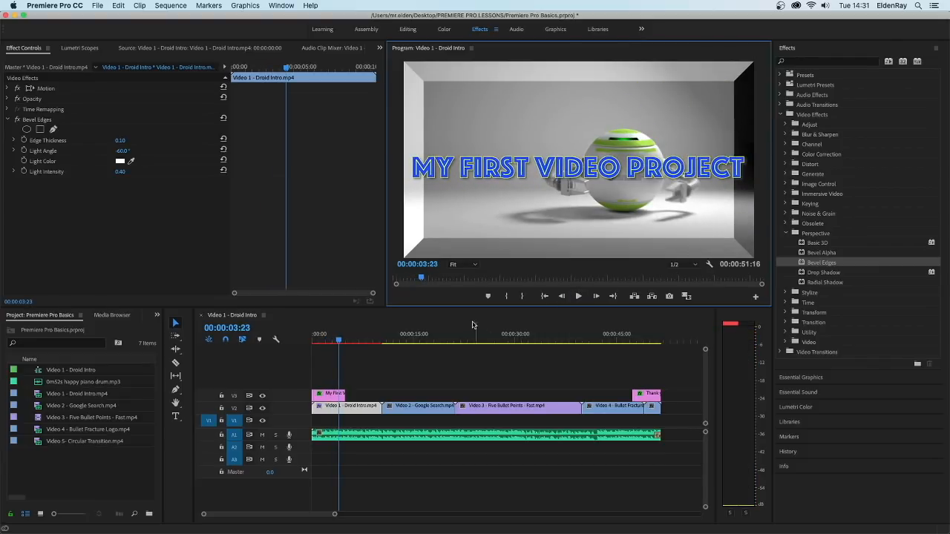
click(317, 341)
drag(317, 341, 313, 342)
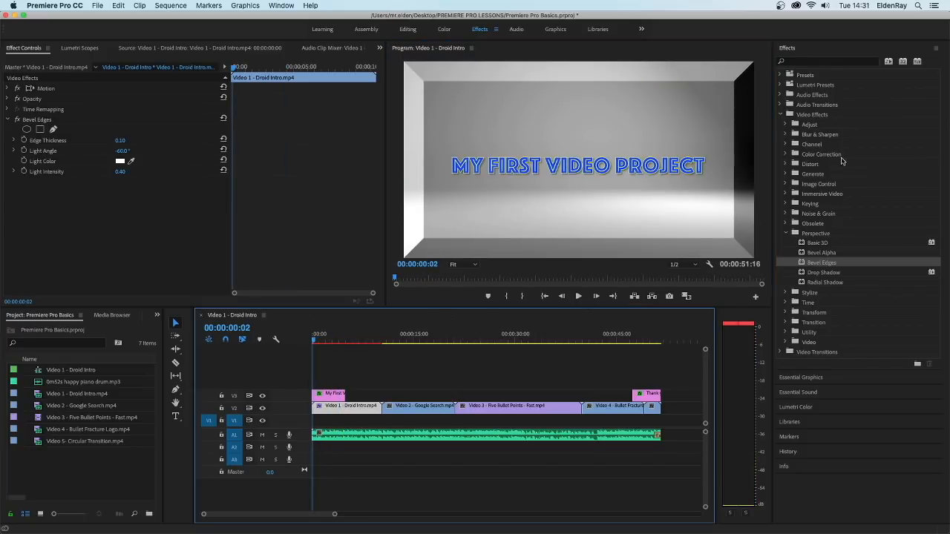
Select the clips on V2 in turn and look through the Adjust, Blur & Sharpen, Channel and Color Correction video effects
click(437, 410)
click(500, 408)
click(598, 411)
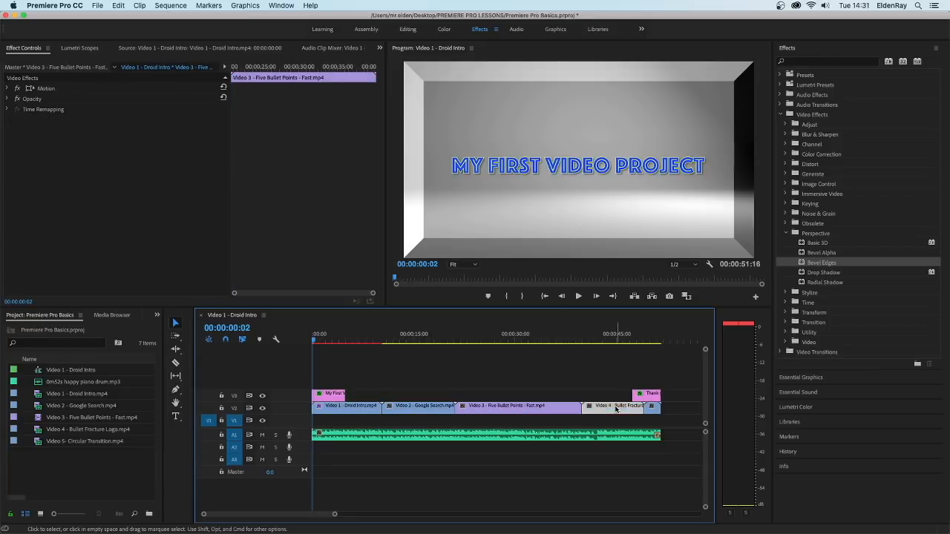
click(654, 408)
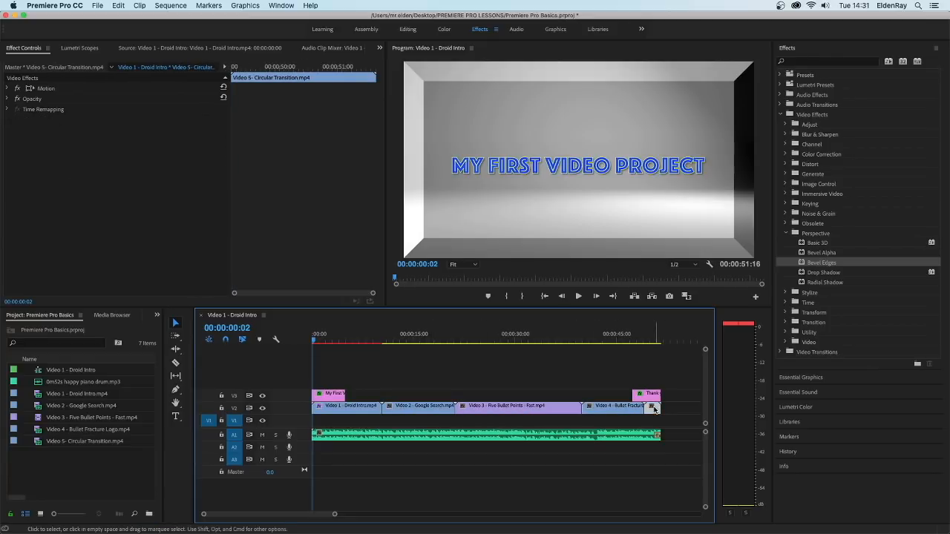
click(785, 125)
click(786, 124)
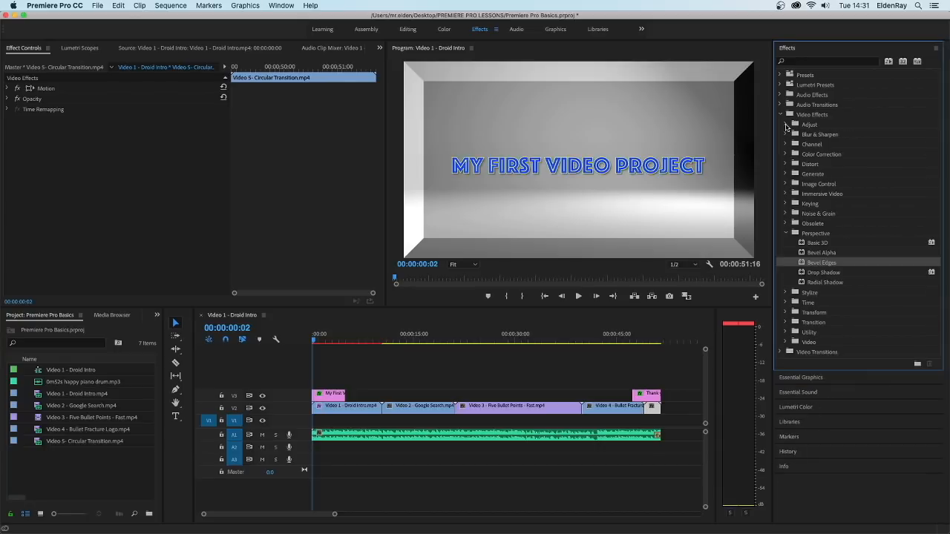
click(786, 135)
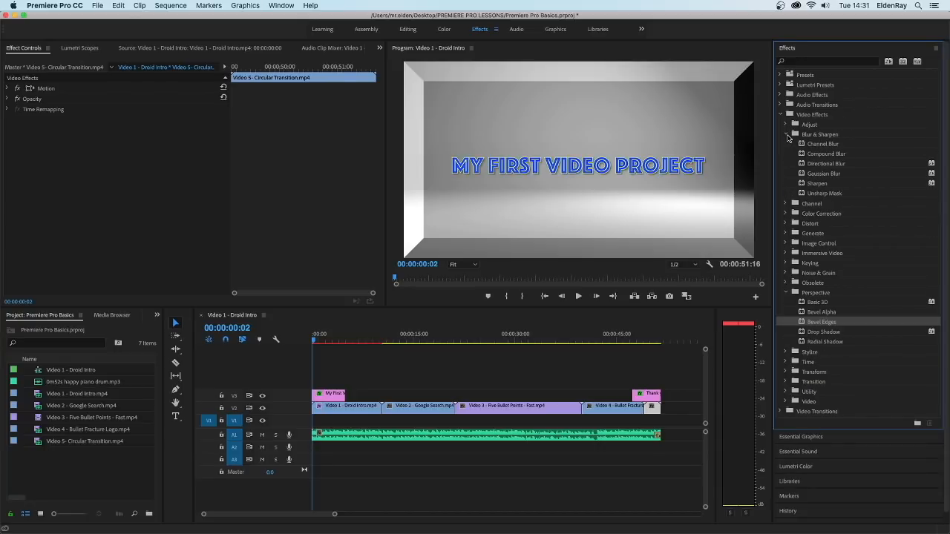
click(786, 135)
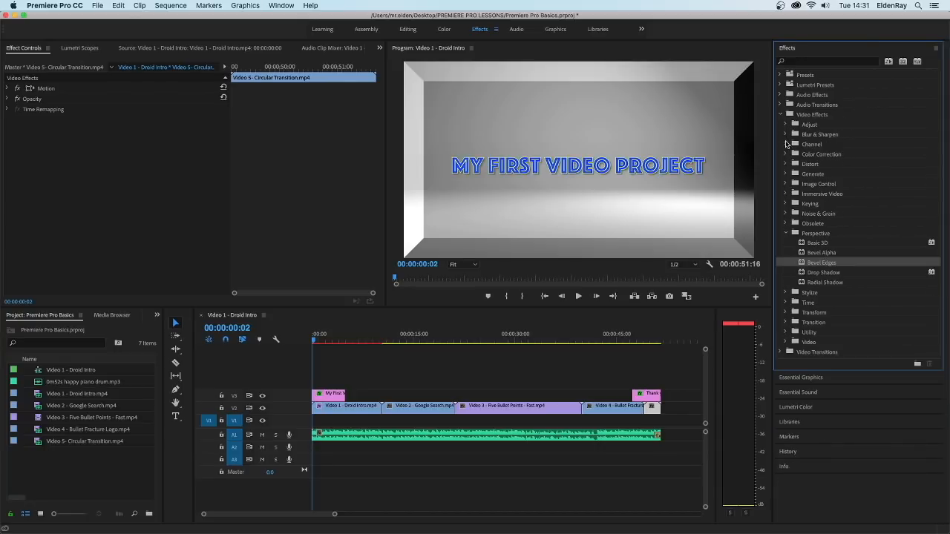
click(785, 144)
click(787, 145)
click(785, 155)
click(787, 156)
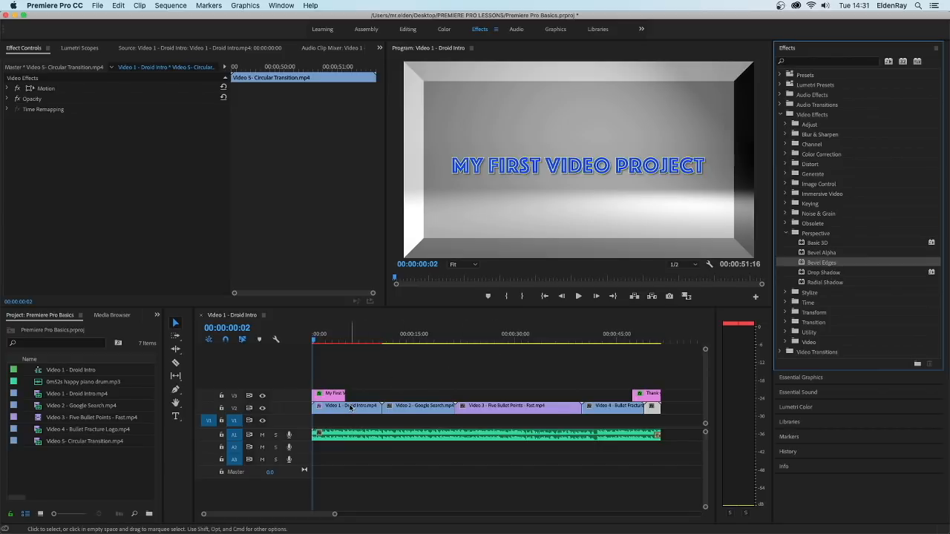
click(350, 406)
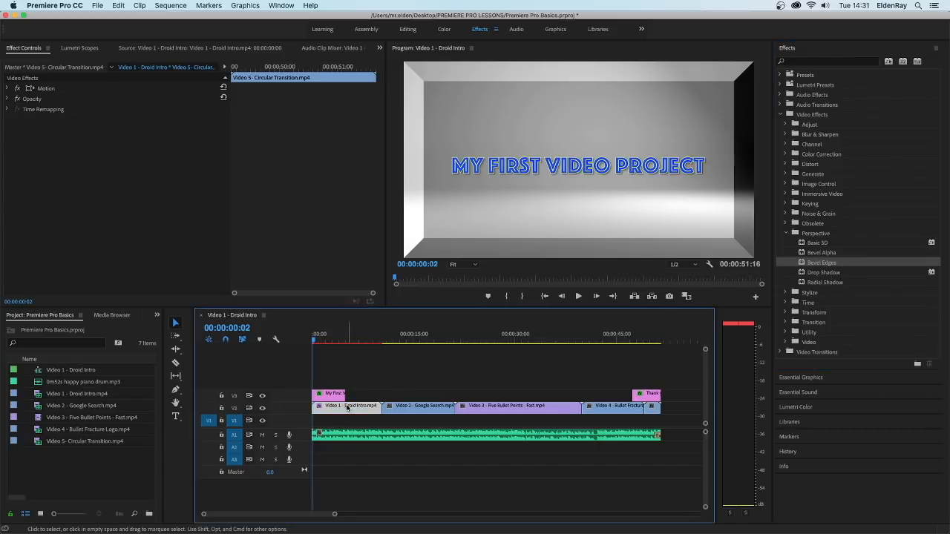
Apply the Page Peel video transition at the cut between Video 1 - Droid Intro and Video 2 - Google Search, accepting repeated frames
click(785, 114)
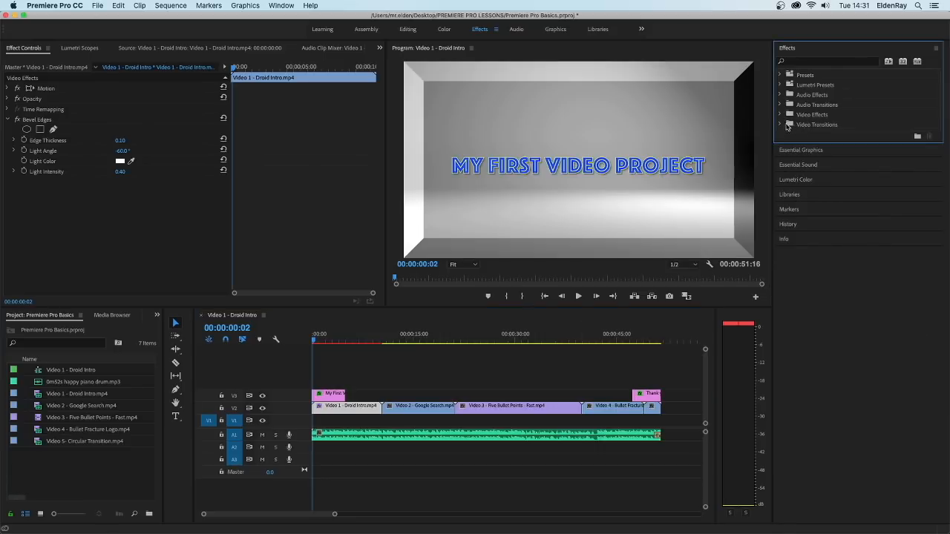
click(781, 125)
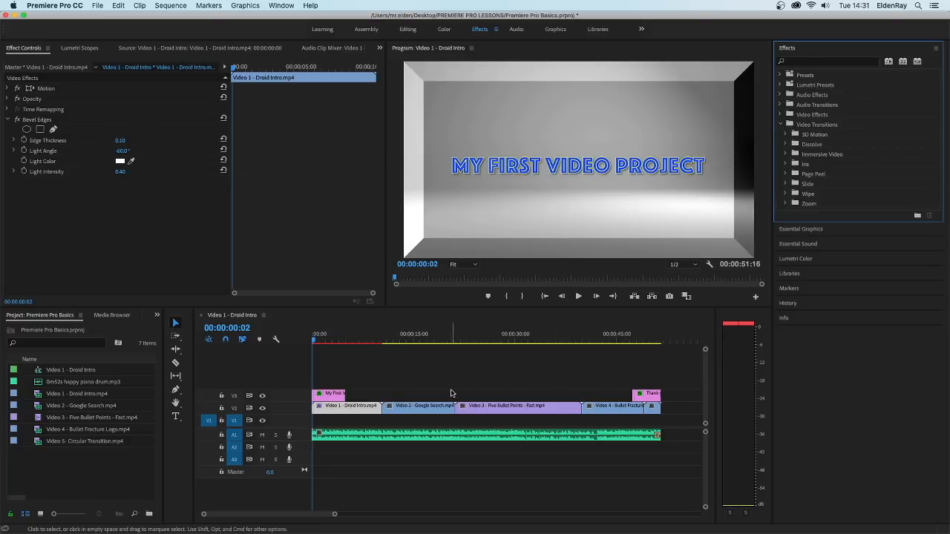
click(360, 408)
click(402, 408)
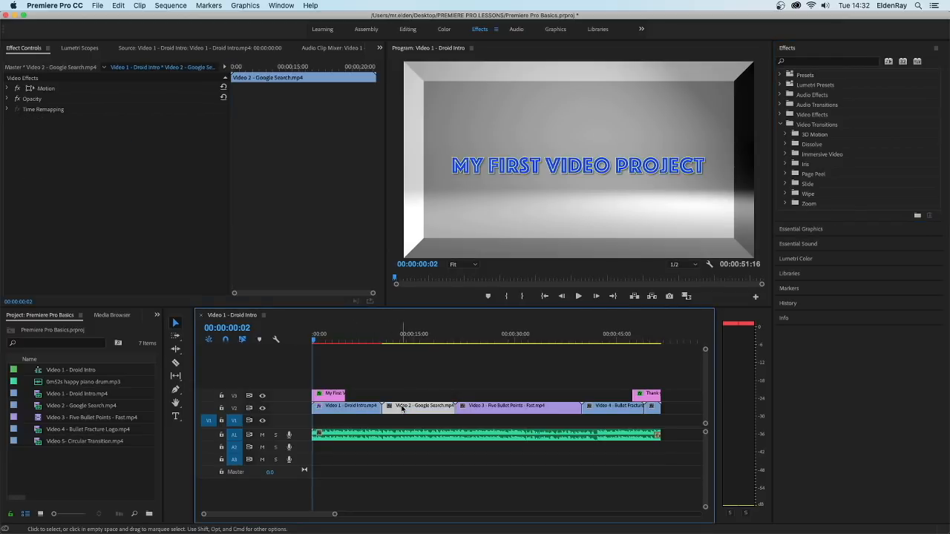
key(space)
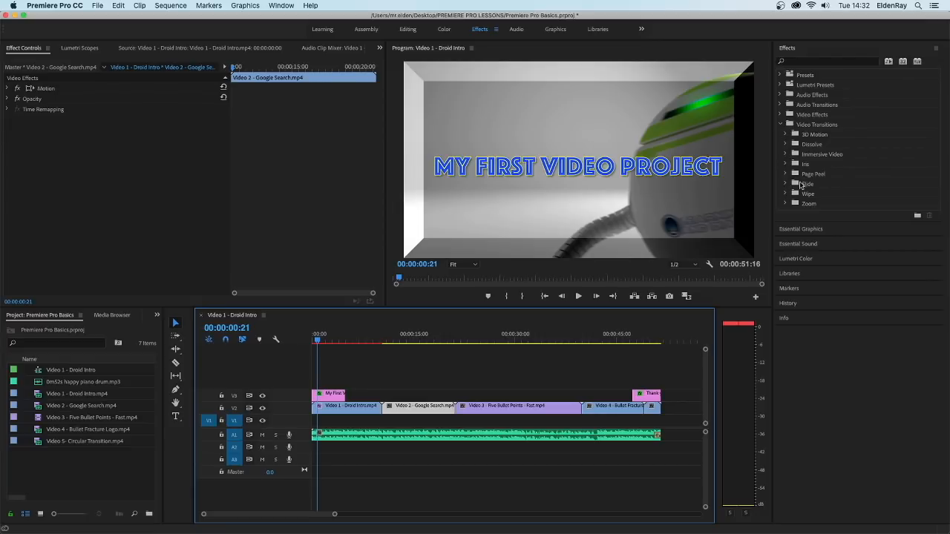
click(786, 173)
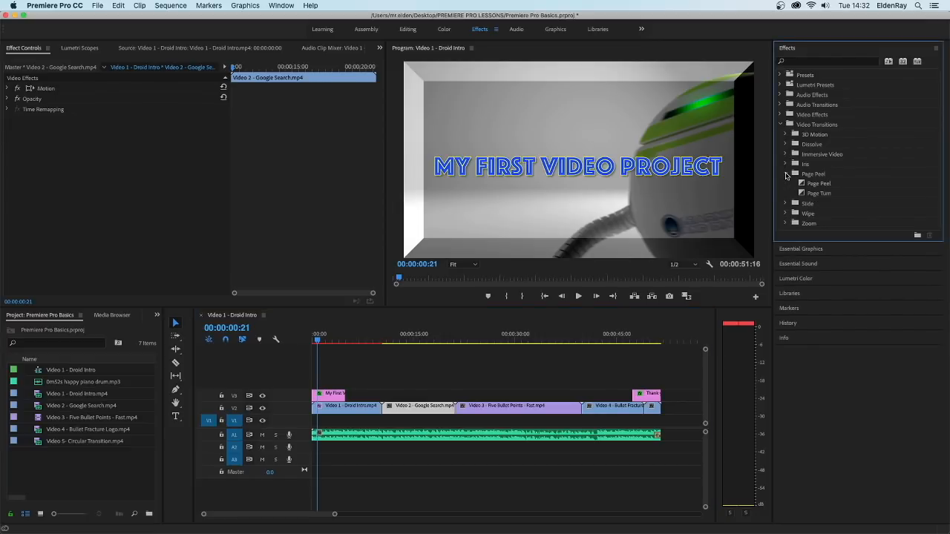
click(810, 185)
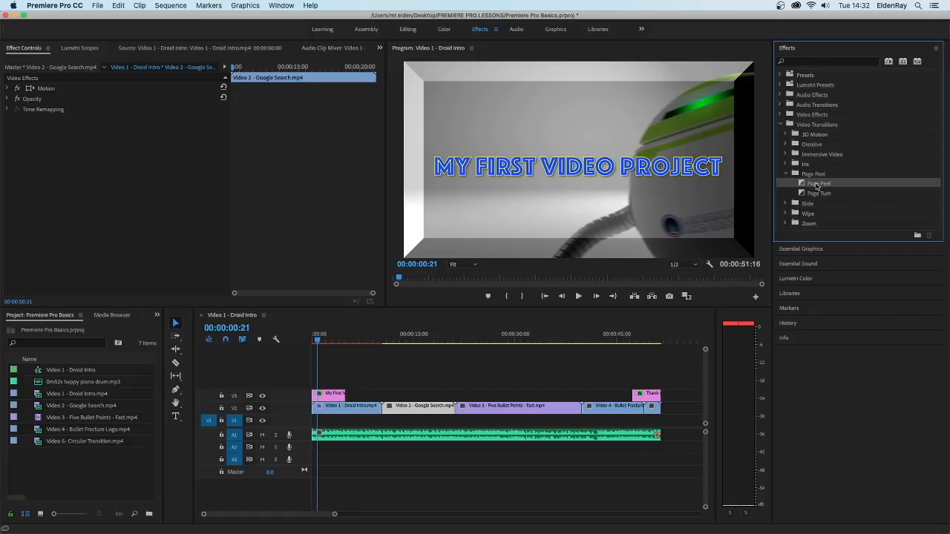
drag(740, 199, 388, 415)
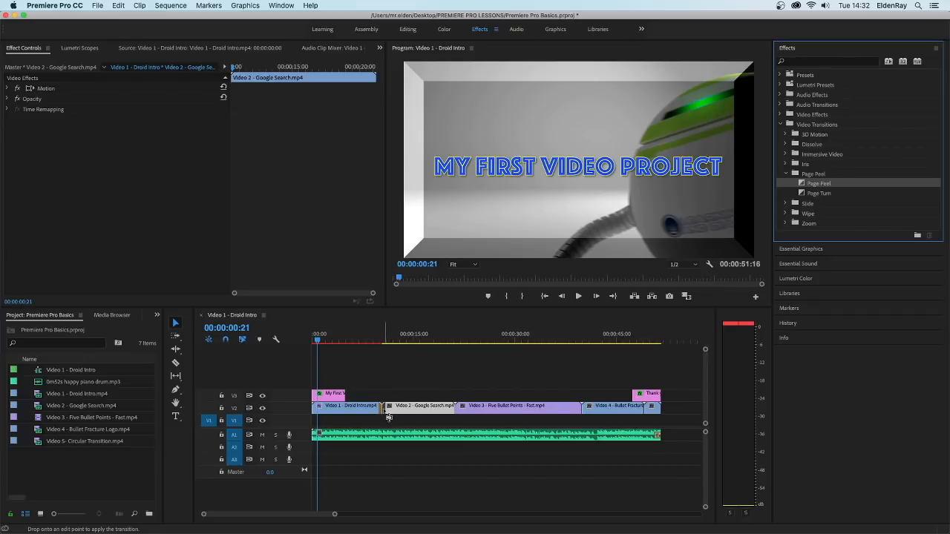
drag(388, 417, 388, 416)
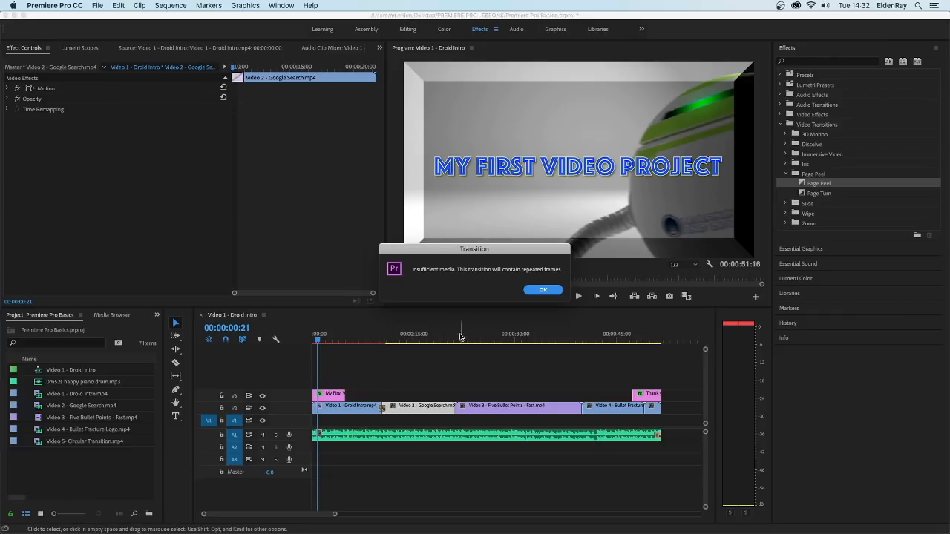
click(543, 291)
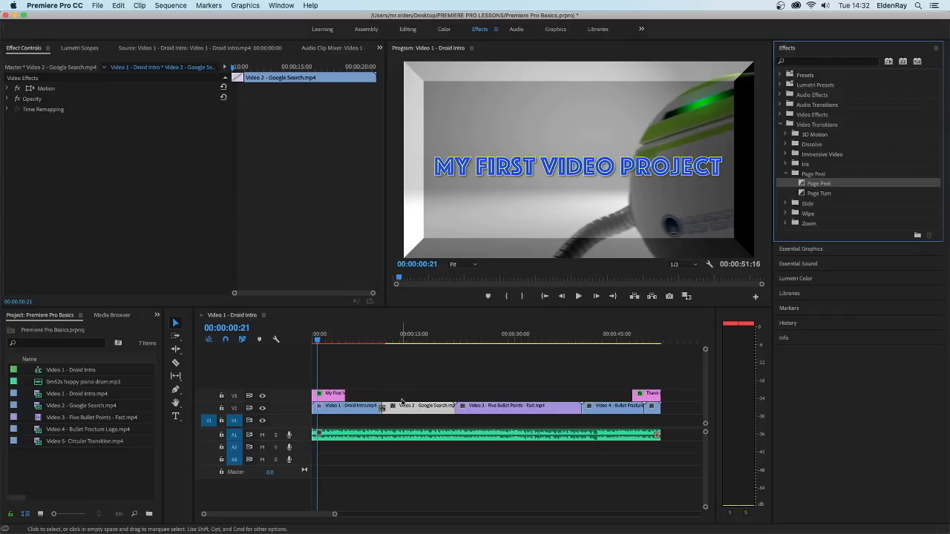
Play the sequence across the Page Peel transition from shortly before the end of Video 1 - Droid Intro
click(317, 342)
drag(317, 342, 373, 342)
click(578, 296)
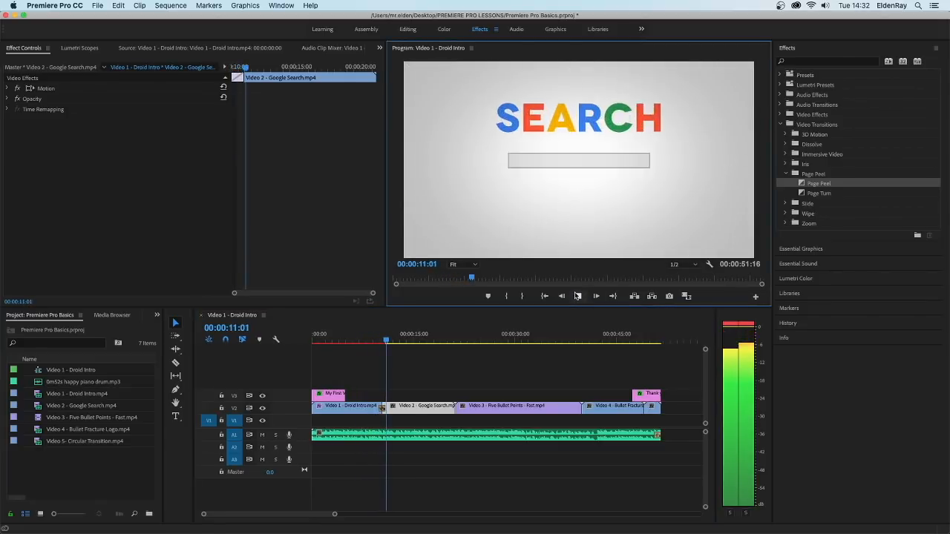
click(578, 296)
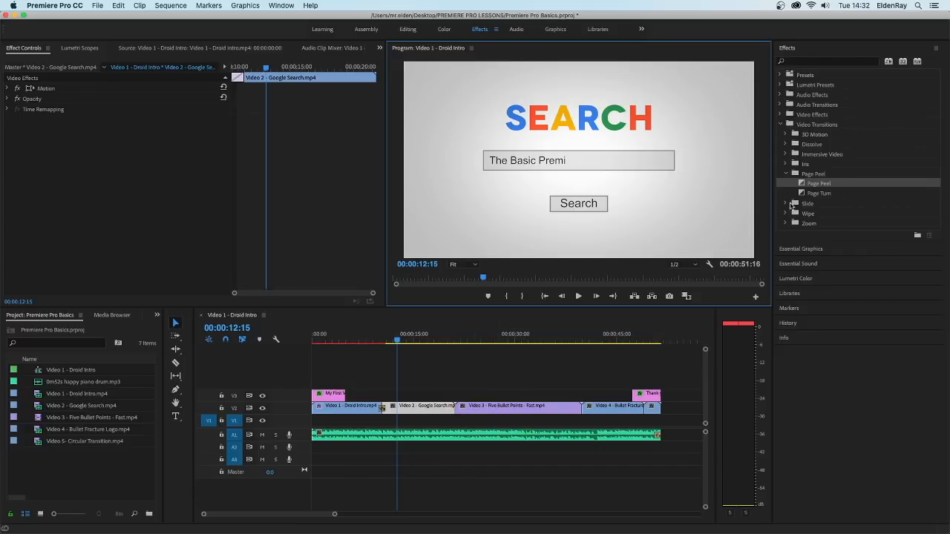
Apply the Center Split video transition at the cut between Video 2 - Google Search and Video 3 - Five Bullet Points, accepting repeated frames
click(787, 204)
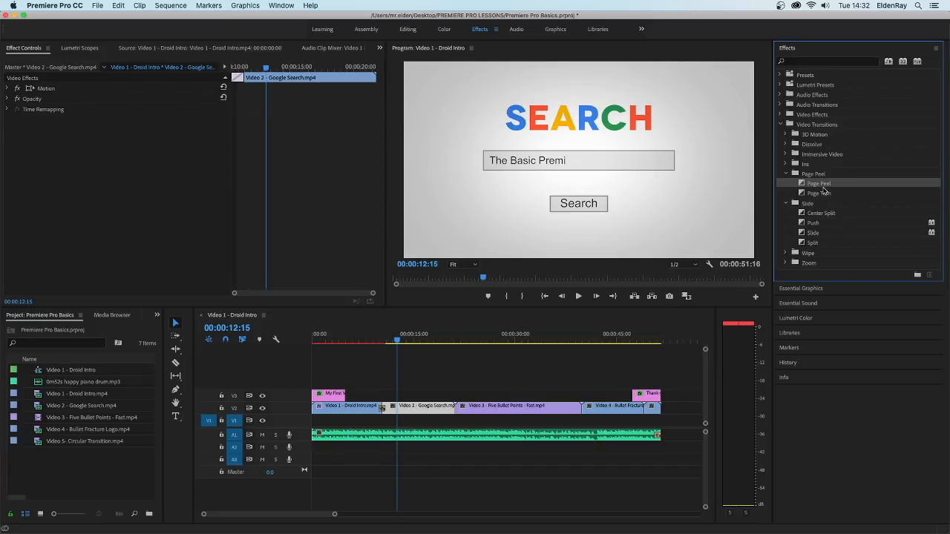
click(814, 244)
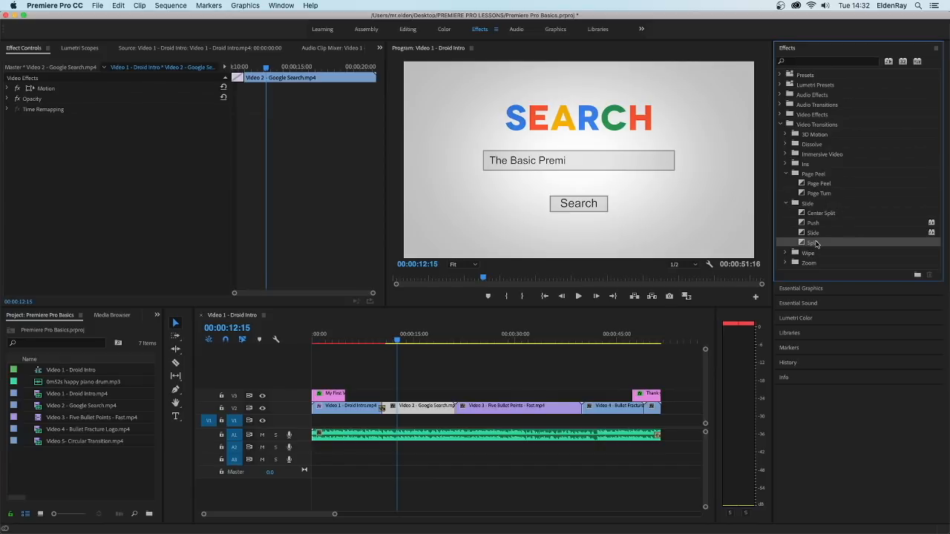
click(822, 213)
drag(822, 214, 460, 417)
click(539, 290)
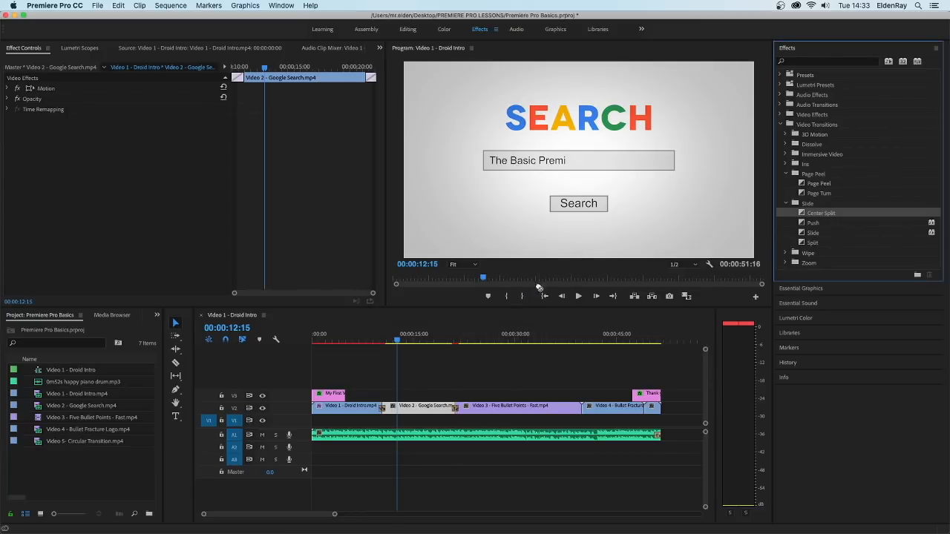
Play the sequence across the Center Split transition from shortly before the end of Video 2 - Google Search
drag(397, 340, 449, 340)
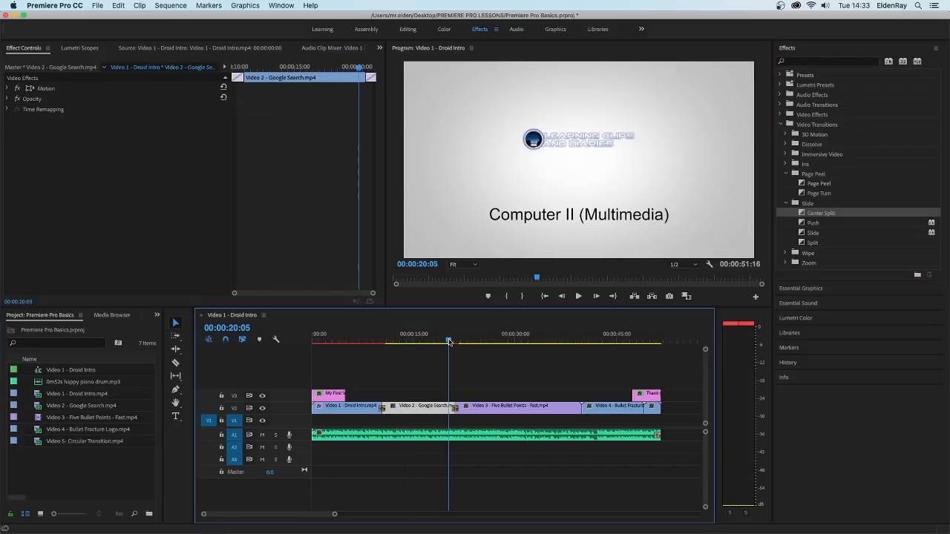
click(579, 297)
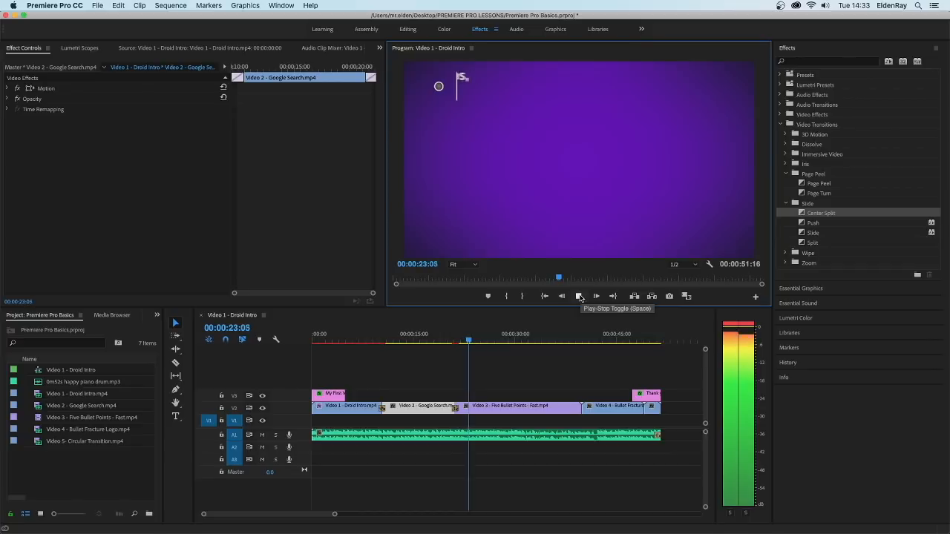
click(579, 297)
Apply the Wipe video transition at the cut between Video 3 - Five Bullet Points and Video 4 - Bullet Fracture Logo, accepting repeated frames
drag(469, 341, 543, 341)
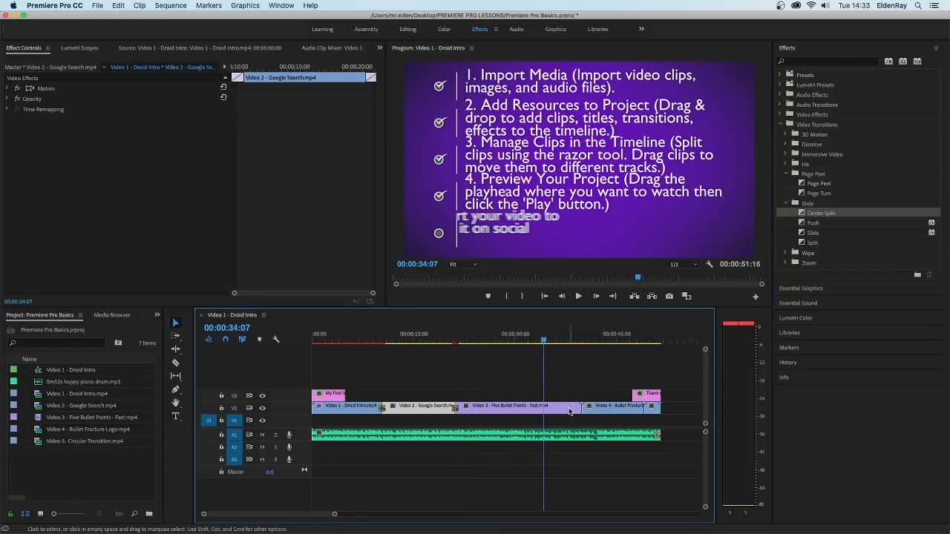
click(565, 414)
click(598, 410)
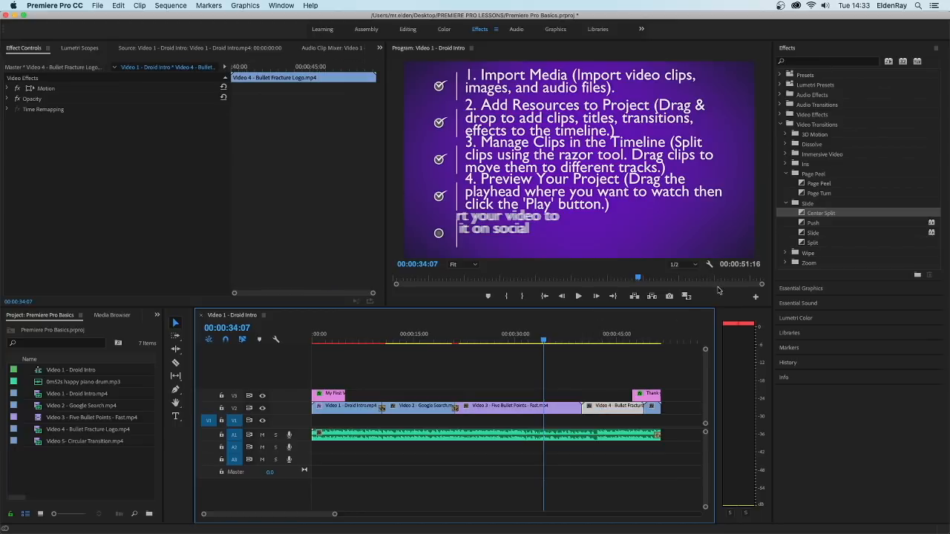
click(787, 174)
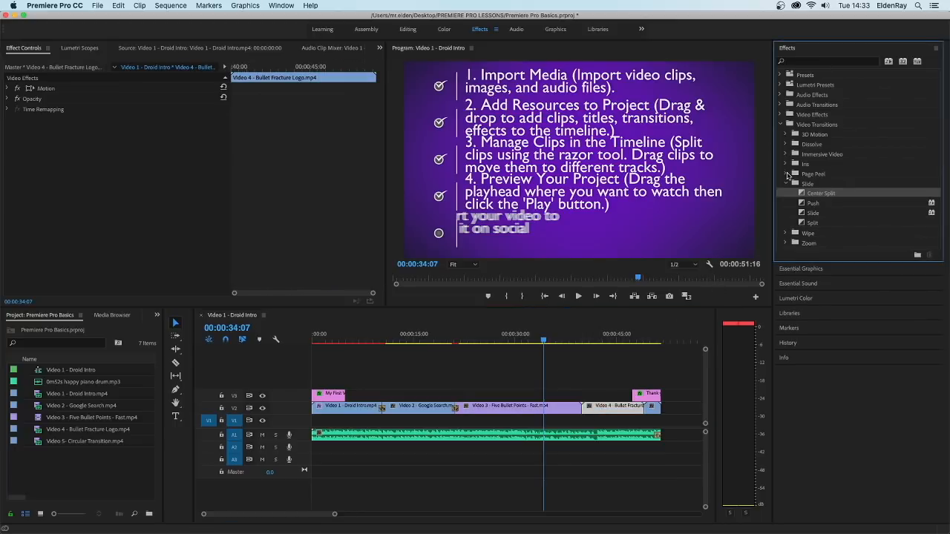
click(785, 184)
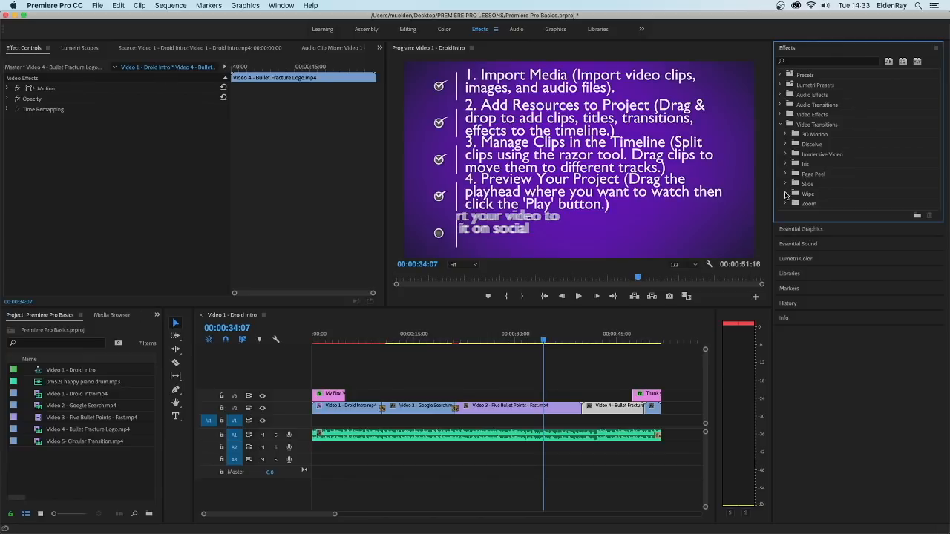
click(786, 194)
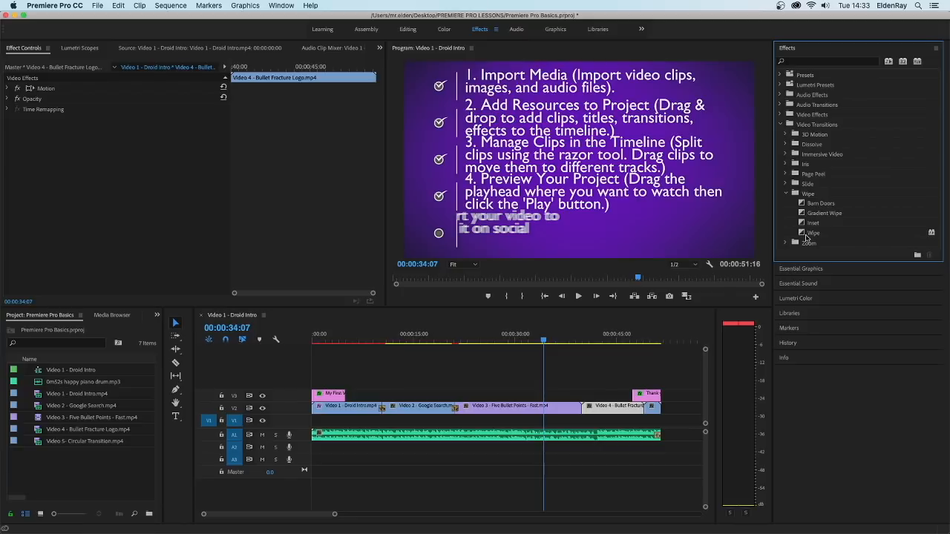
drag(803, 236, 584, 412)
click(545, 290)
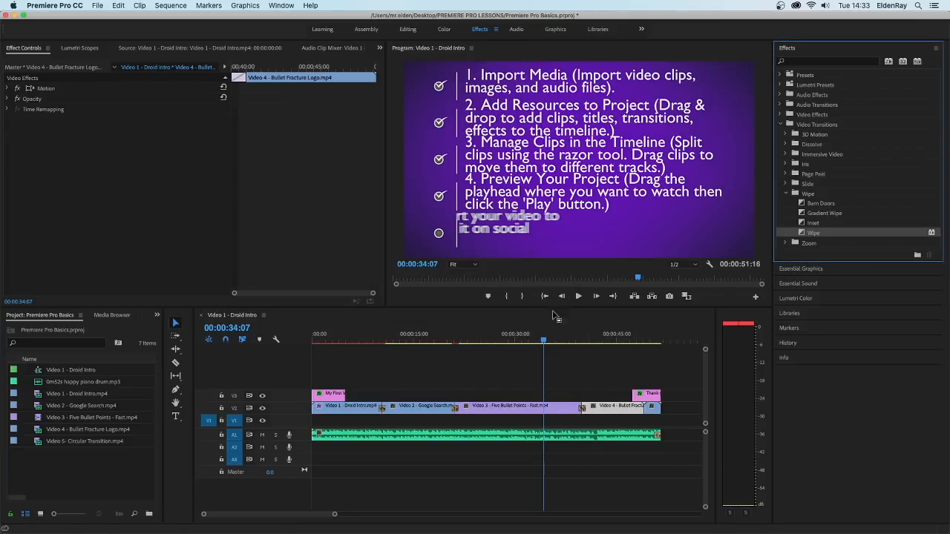
Play the sequence across the Wipe transition from 00:00:39:00, near the end of Video 3 - Five Bullet Points
drag(566, 343, 577, 343)
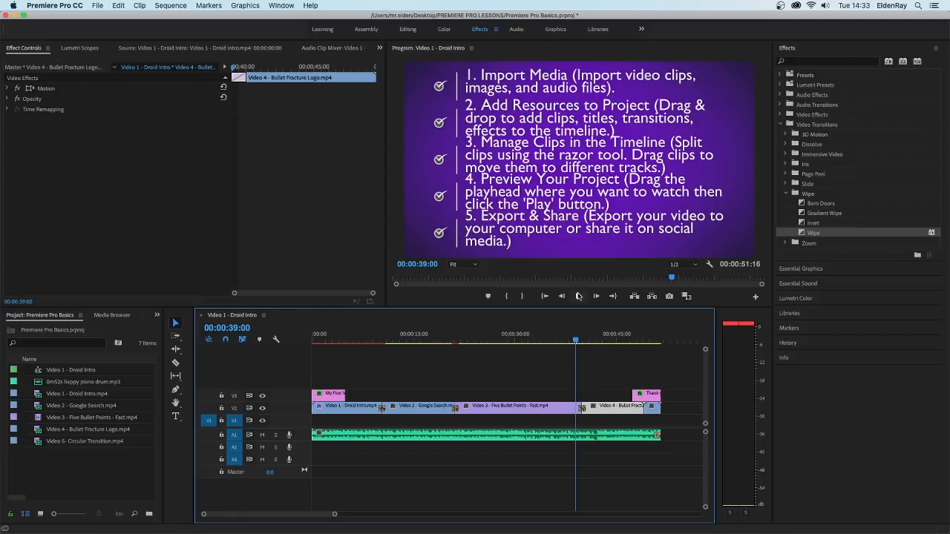
click(578, 296)
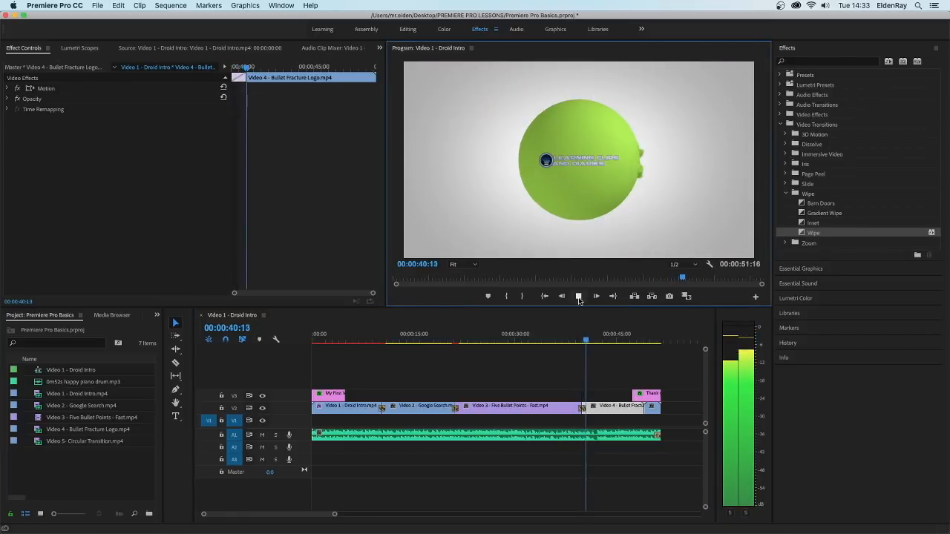
click(579, 296)
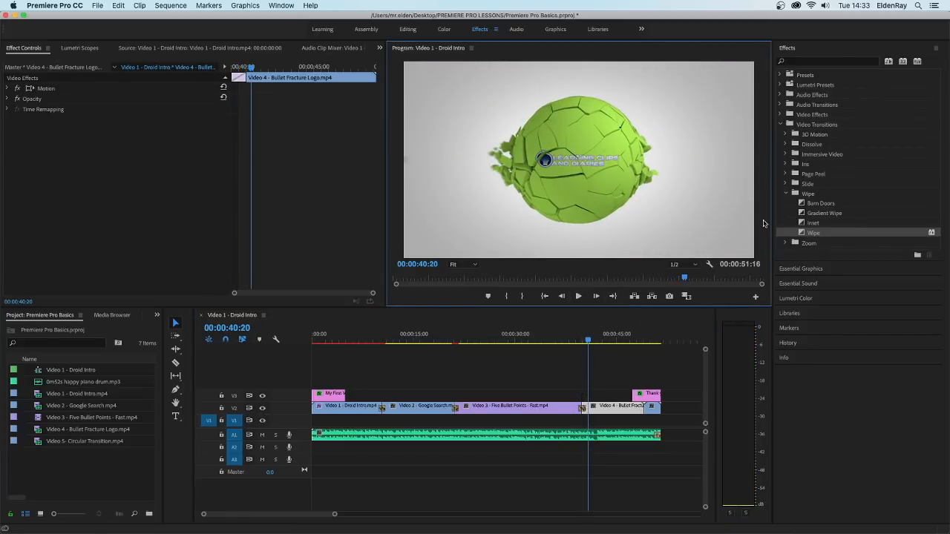
Apply the Flip Over 3D Motion transition at the cut between Video 4 - Bullet Fracture Logo and the last V2 clip, accepting repeated frames
click(786, 135)
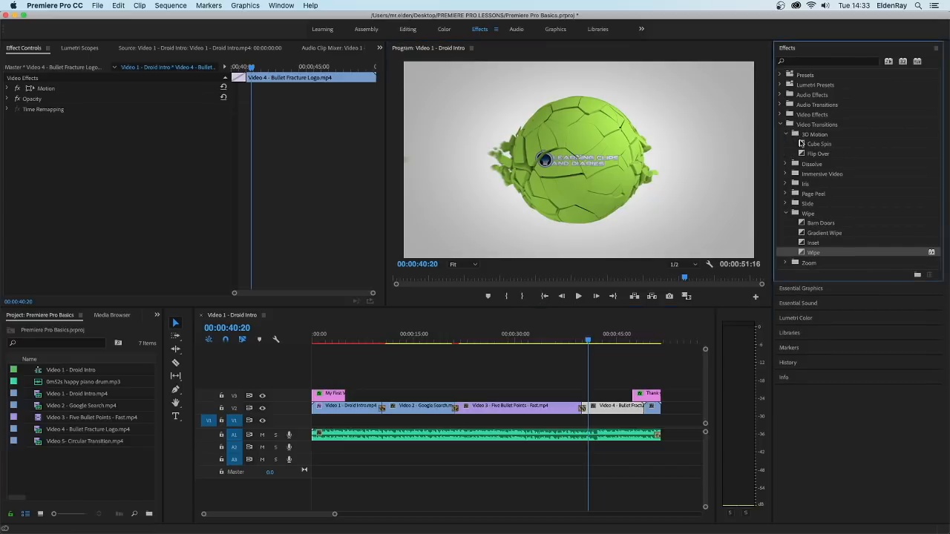
click(816, 154)
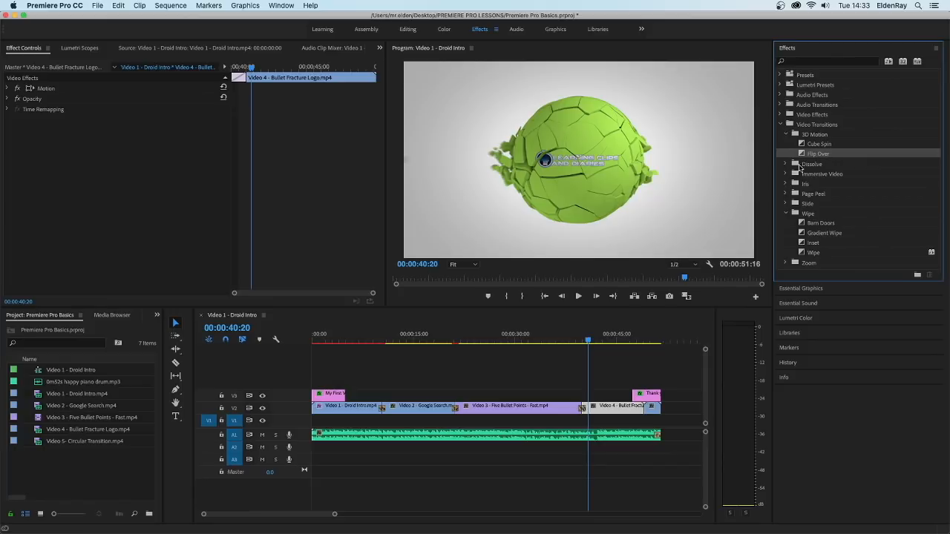
drag(804, 155, 645, 408)
click(553, 290)
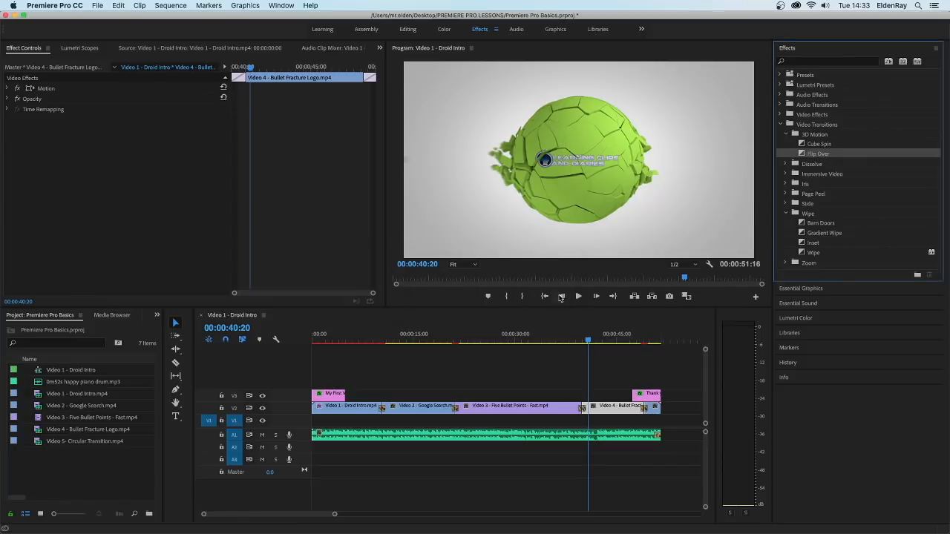
Play the sequence across the Flip Over transition from shortly before the end of Video 4, and return the playhead to 00:00:00:00
drag(589, 342, 631, 343)
click(582, 298)
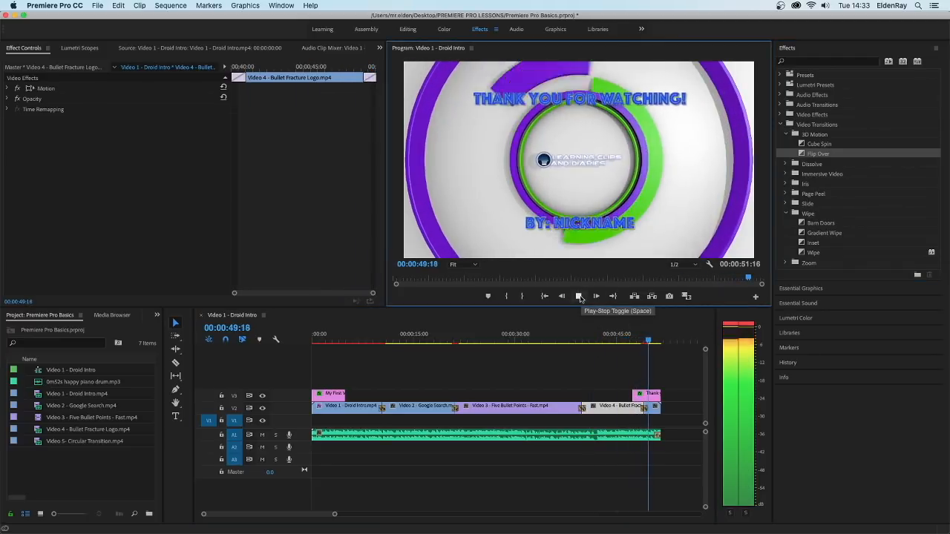
click(579, 297)
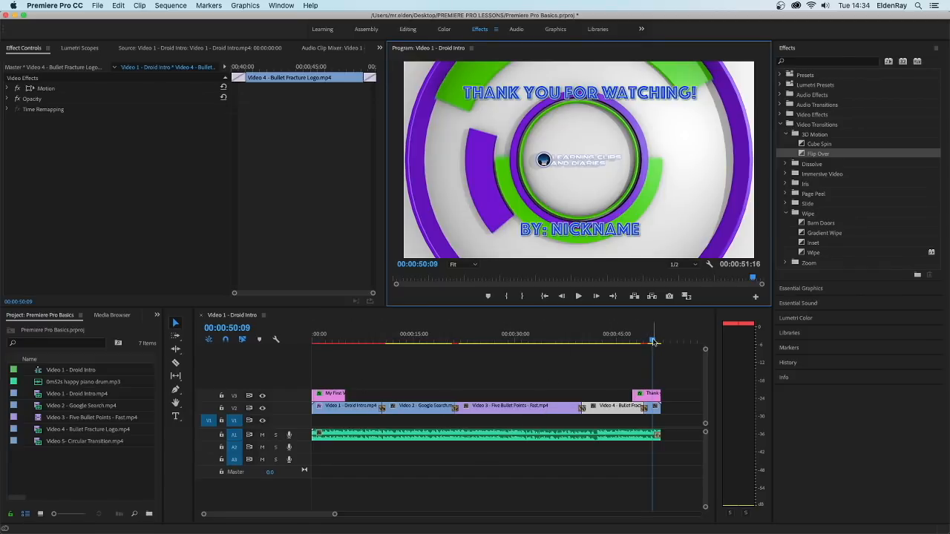
drag(653, 341, 328, 338)
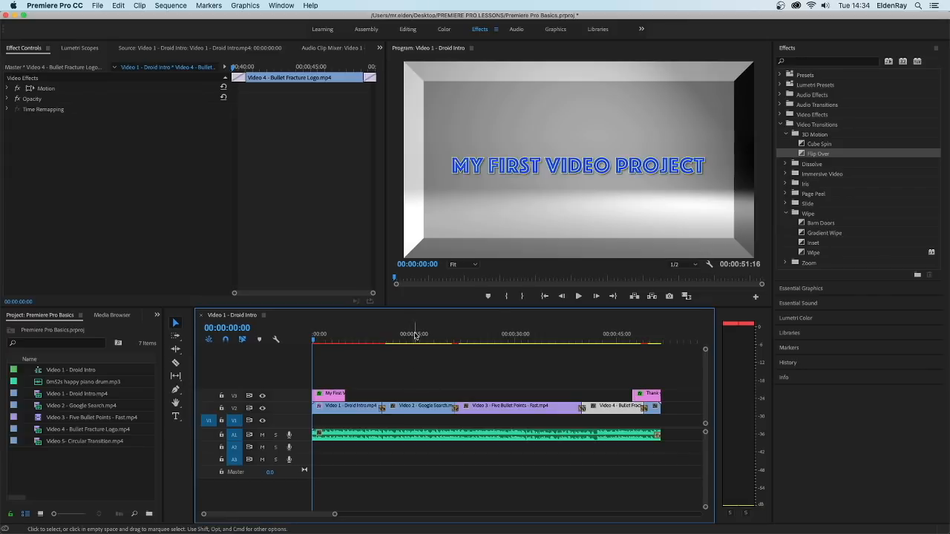
Open the media export settings for the sequence and reposition the dialog
click(97, 6)
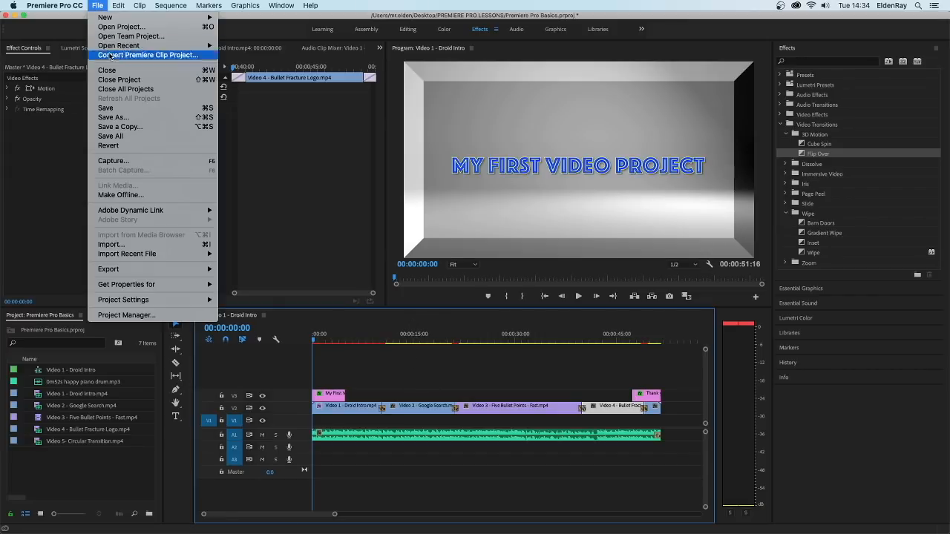
mouse_move(130, 270)
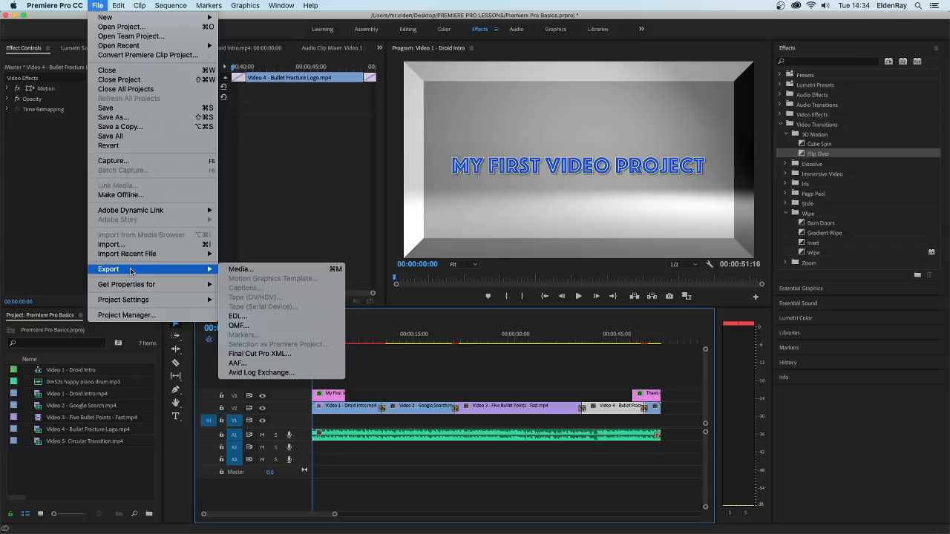
mouse_move(213, 269)
click(239, 270)
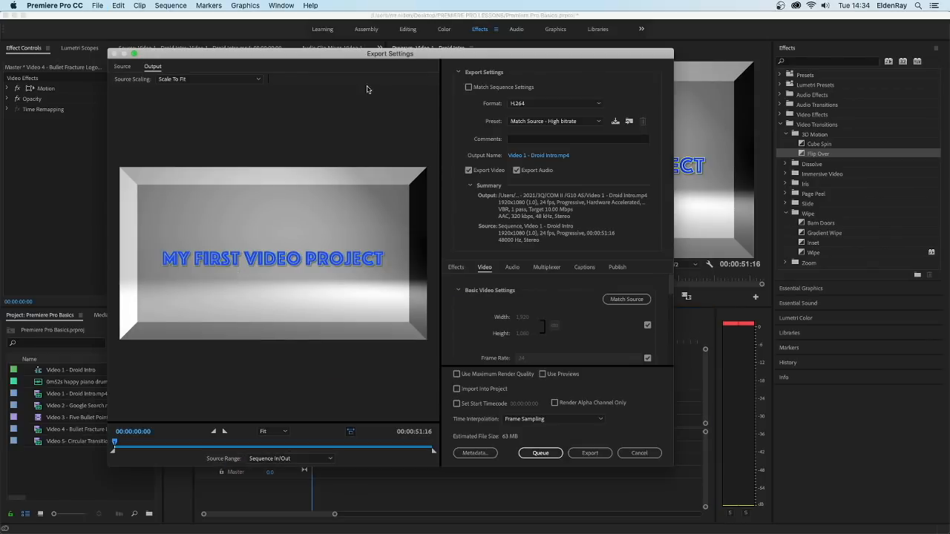
drag(332, 57, 418, 79)
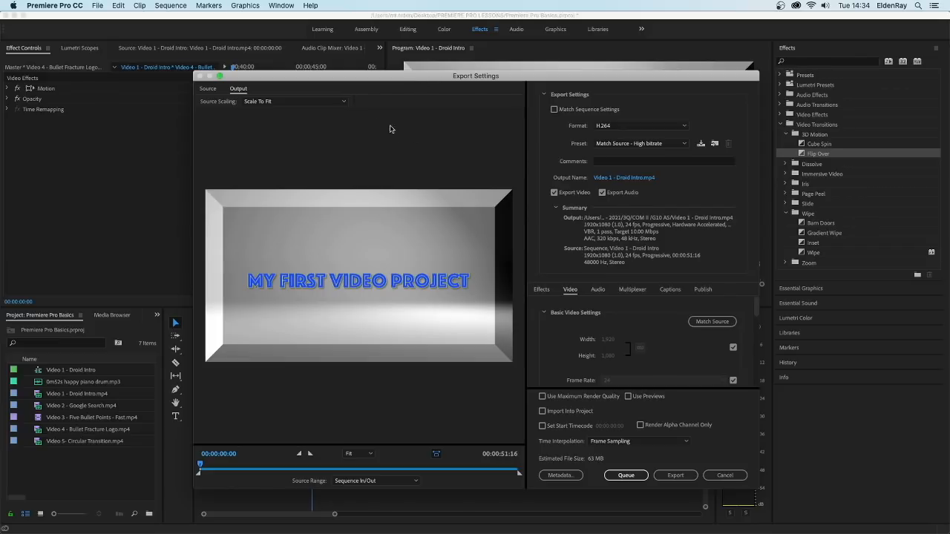
Keep the export's source scaling at Scale To Fit and set the source range to Entire Sequence
click(344, 101)
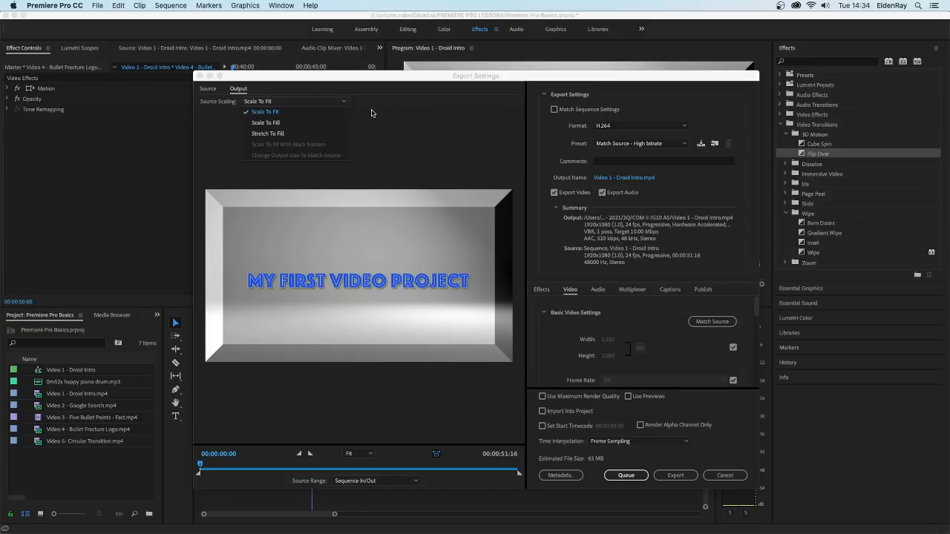
click(391, 123)
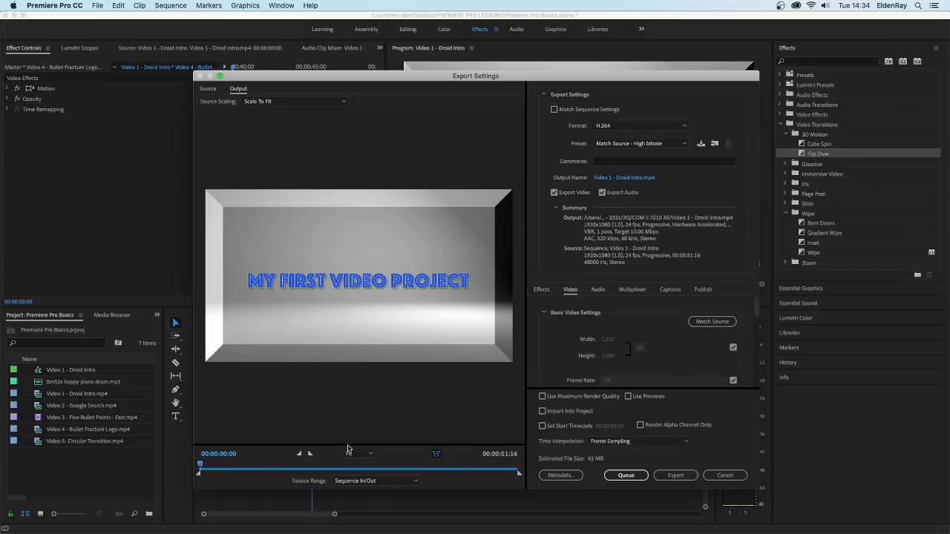
click(416, 482)
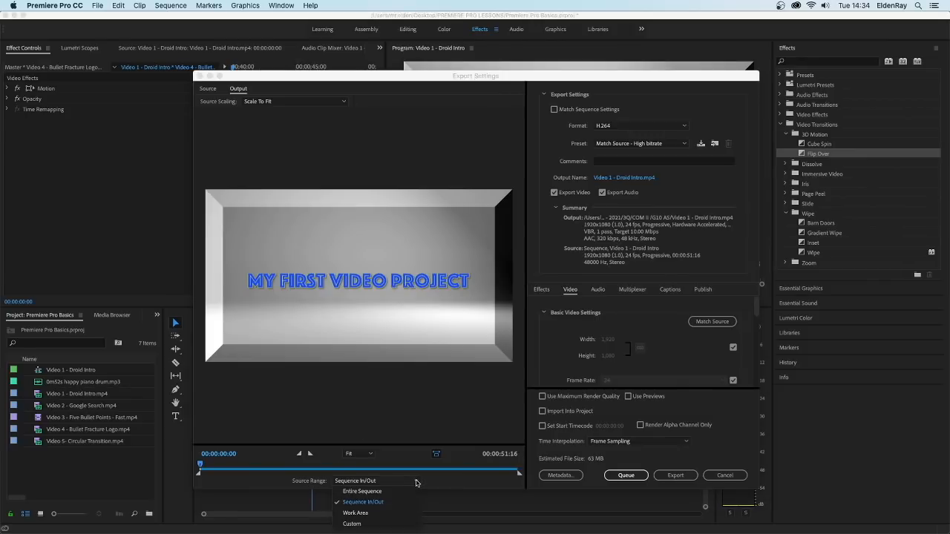
click(365, 491)
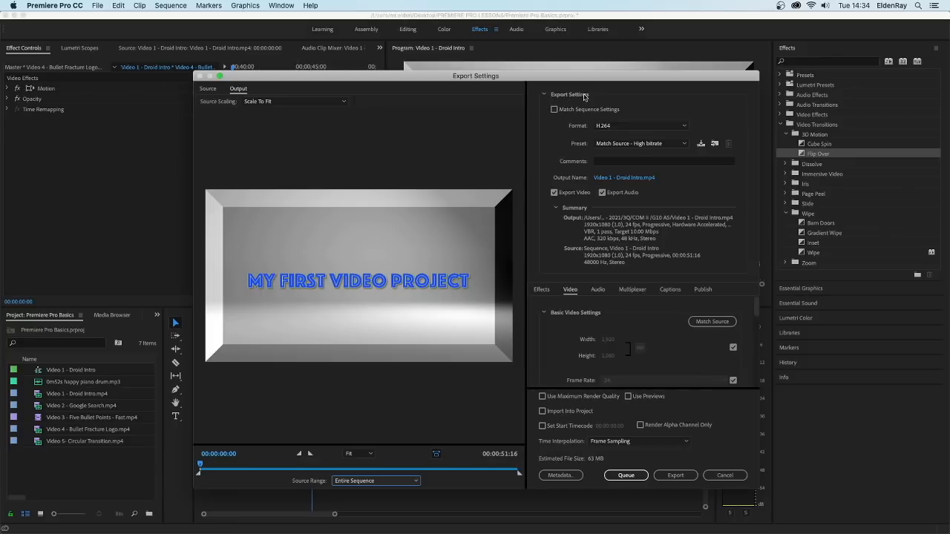
Choose H.264 as the export format and keep the Match Source - High bitrate preset after reviewing the presets
click(684, 126)
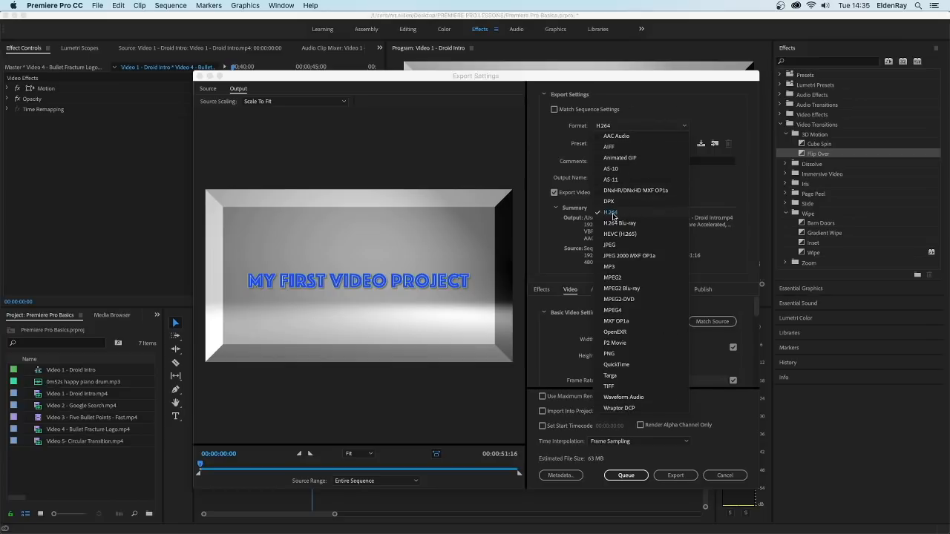
click(610, 213)
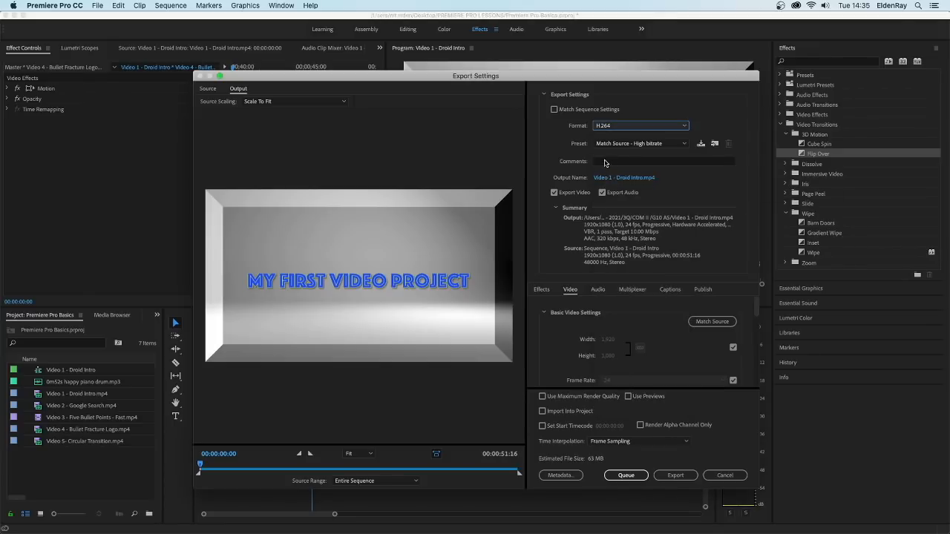
click(684, 144)
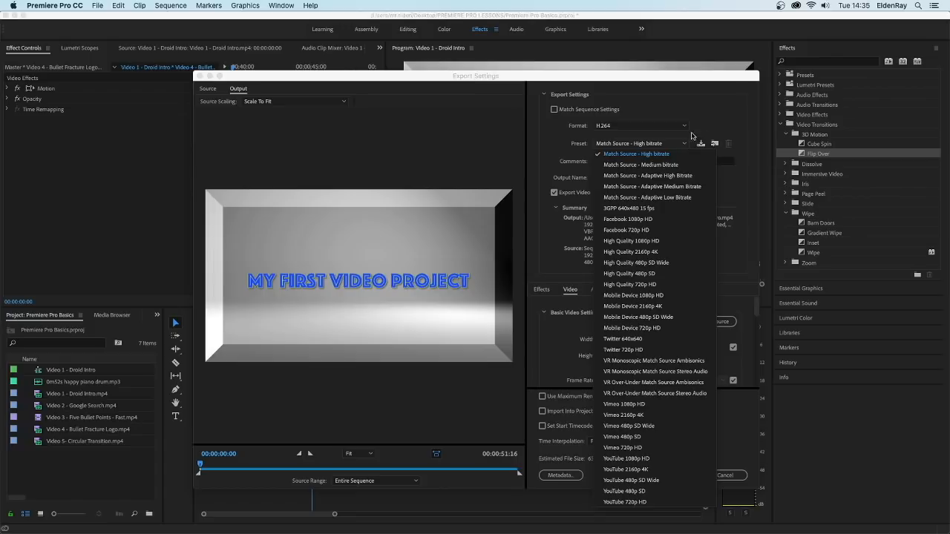
click(705, 130)
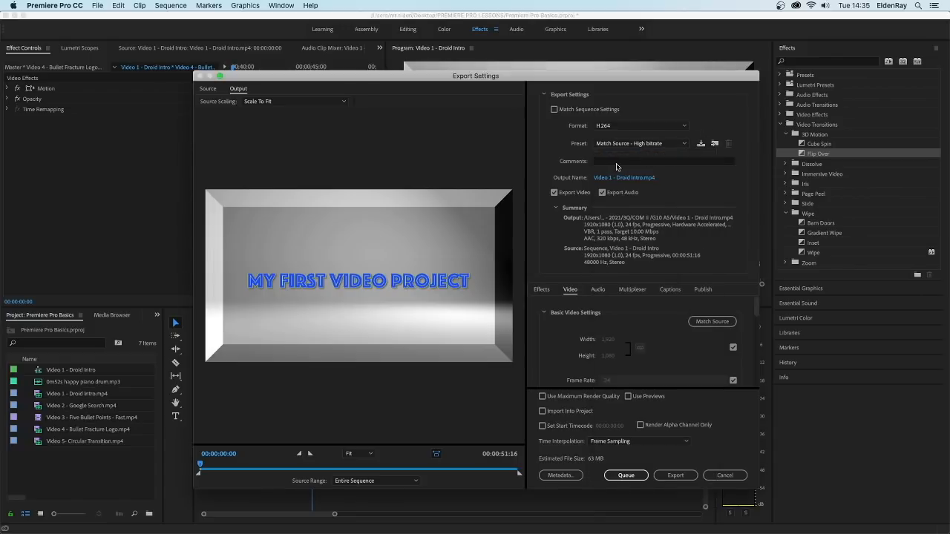
Name the export's output file My First Video Project
click(631, 161)
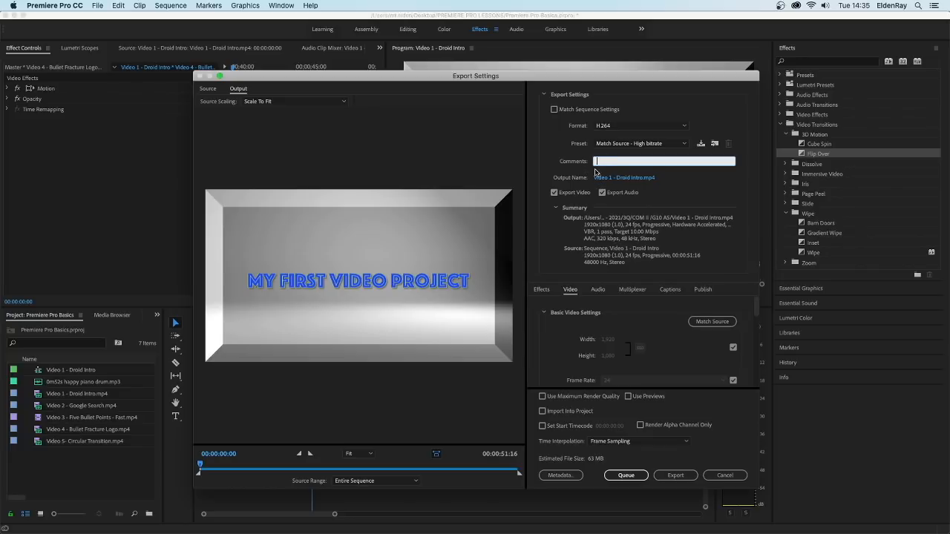
click(618, 179)
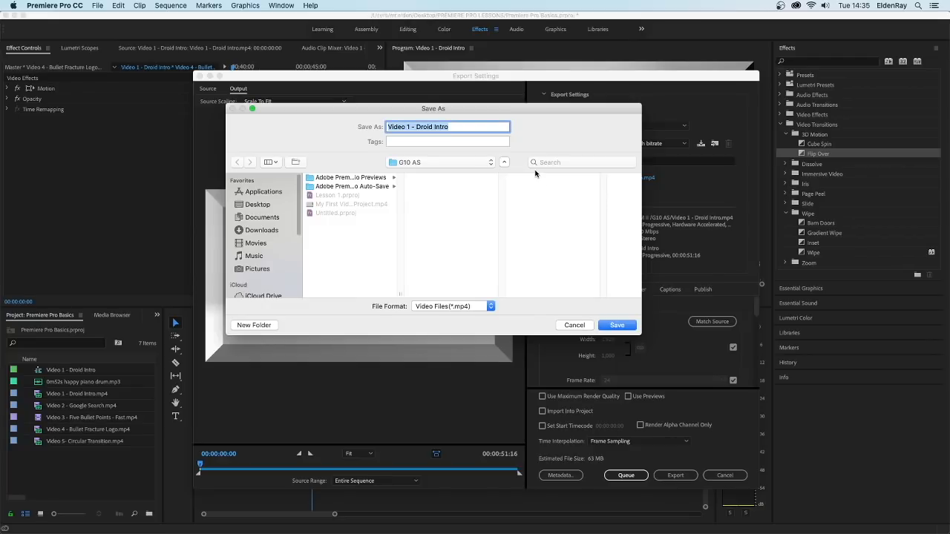
text(My First Video Project)
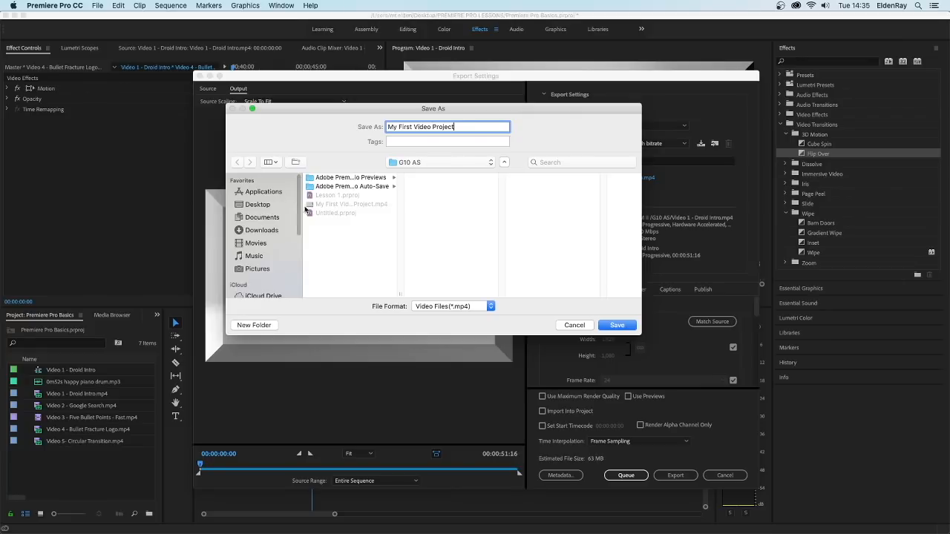
Set the output location to the PREMIERE PRO LESSONS folder on the Desktop and export the sequence
click(268, 206)
scroll(354, 244, down, 2)
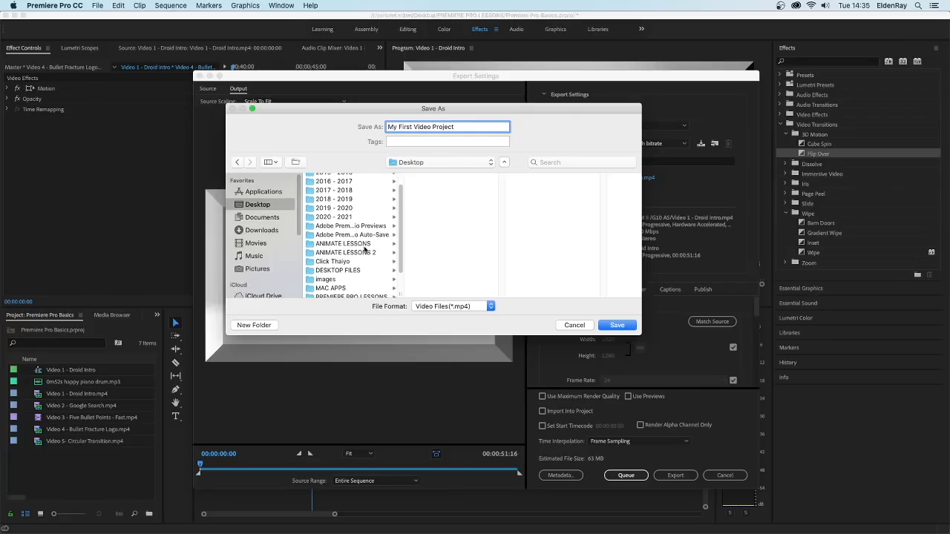
click(368, 294)
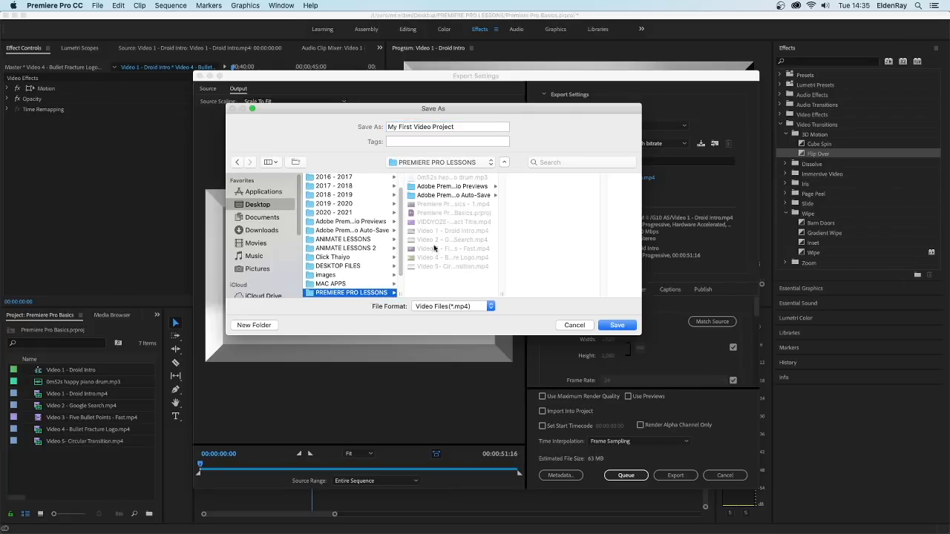
scroll(363, 222, down, 2)
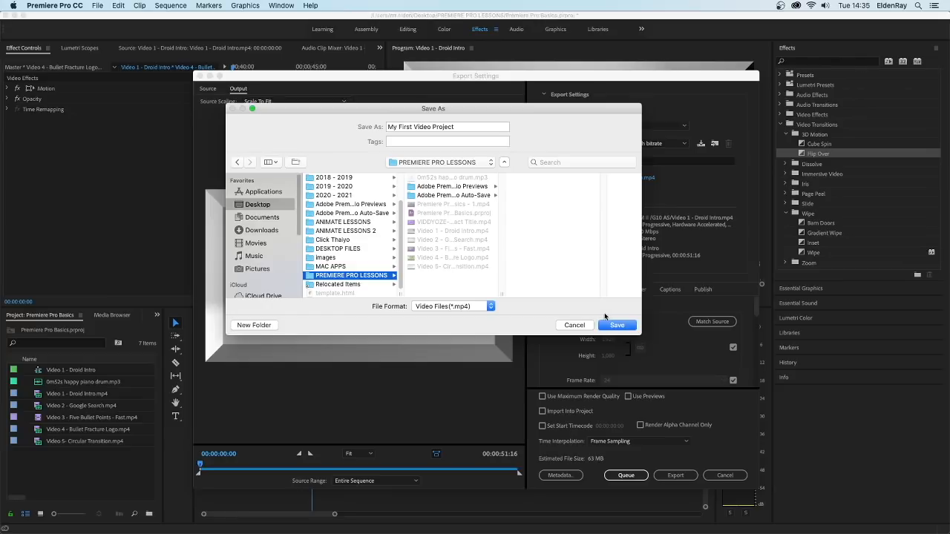
click(617, 326)
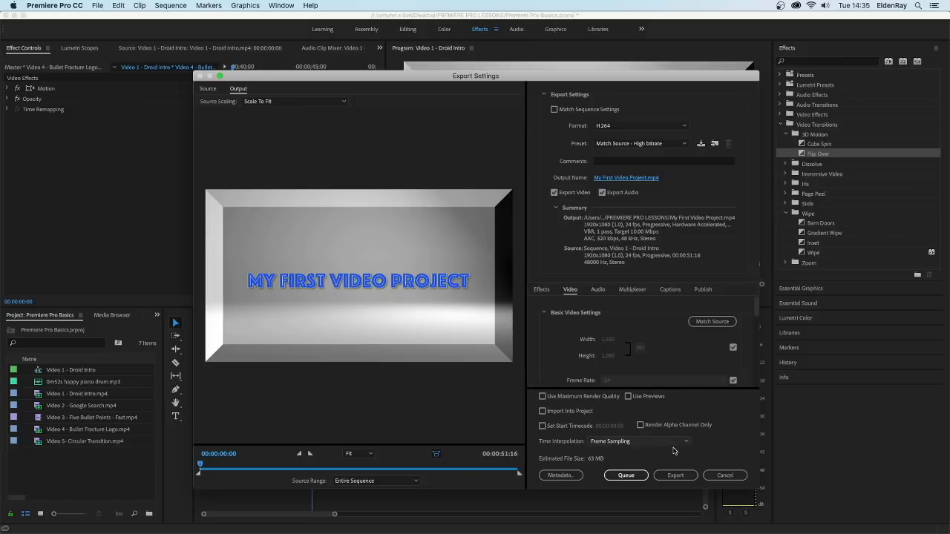
click(676, 477)
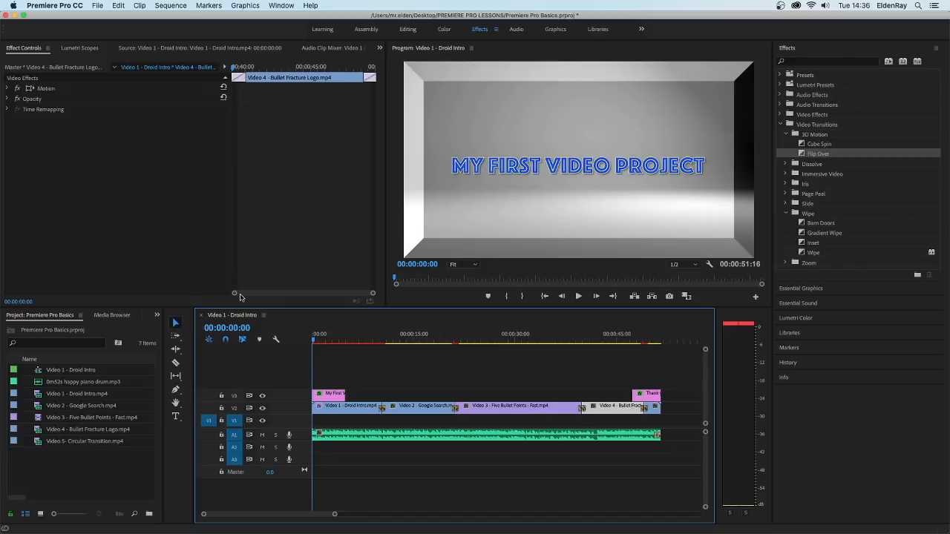
Switch to Finder, open the Desktop's PREMIERE PRO LESSONS folder with a wider file column, and select My First Video Project.mp4 to preview it
click(60, 520)
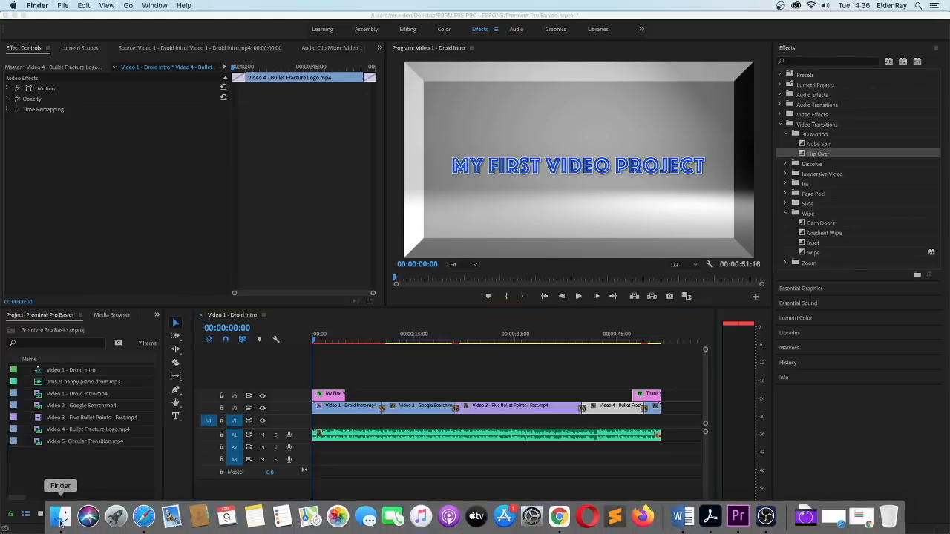
click(247, 192)
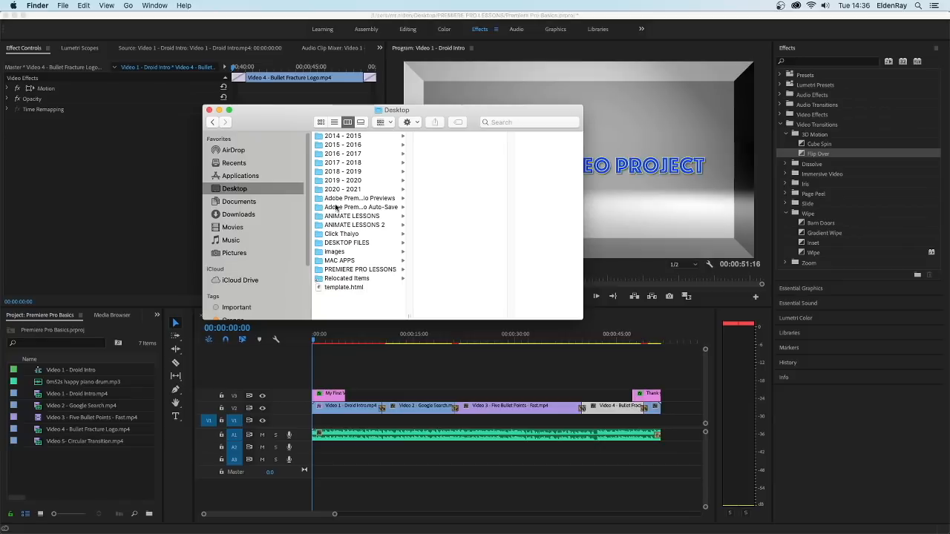
click(370, 270)
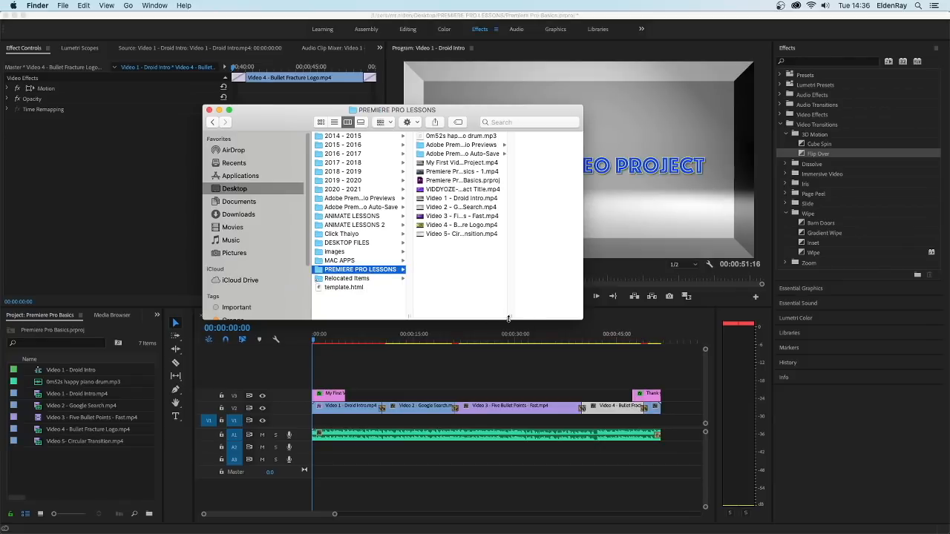
drag(509, 316, 598, 312)
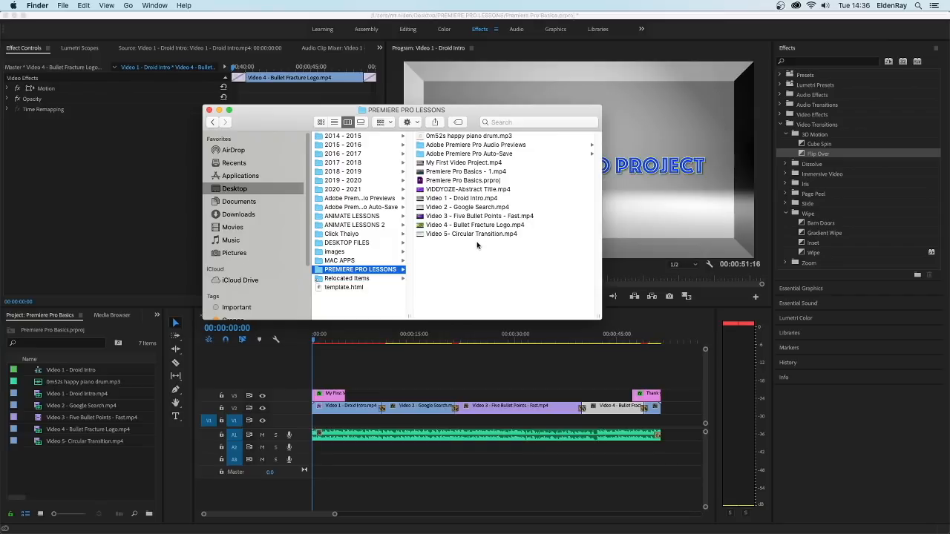
click(467, 164)
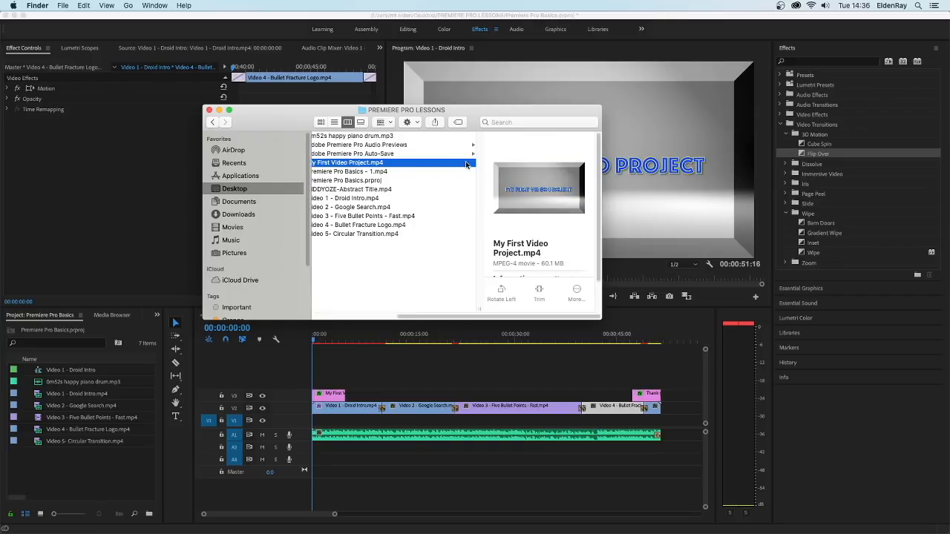
drag(441, 318, 429, 317)
scroll(430, 318, left, 2)
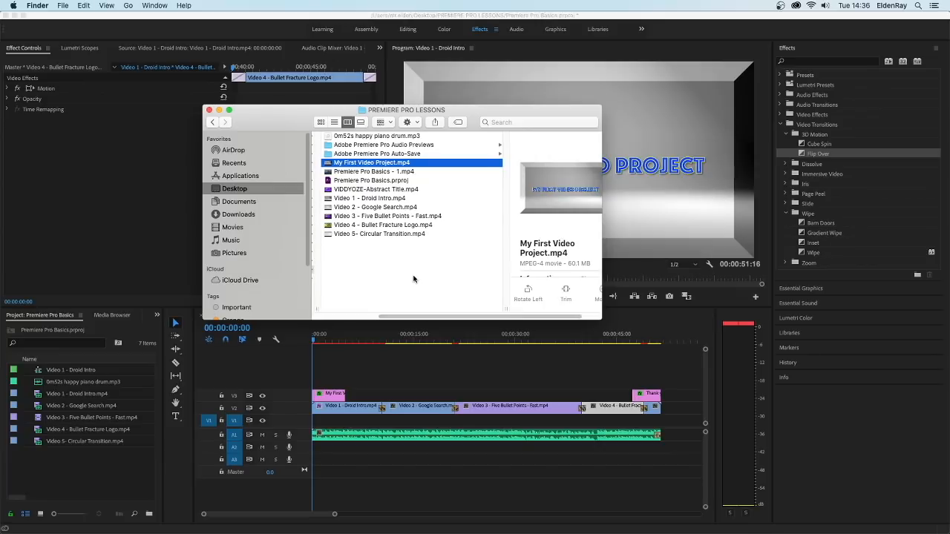